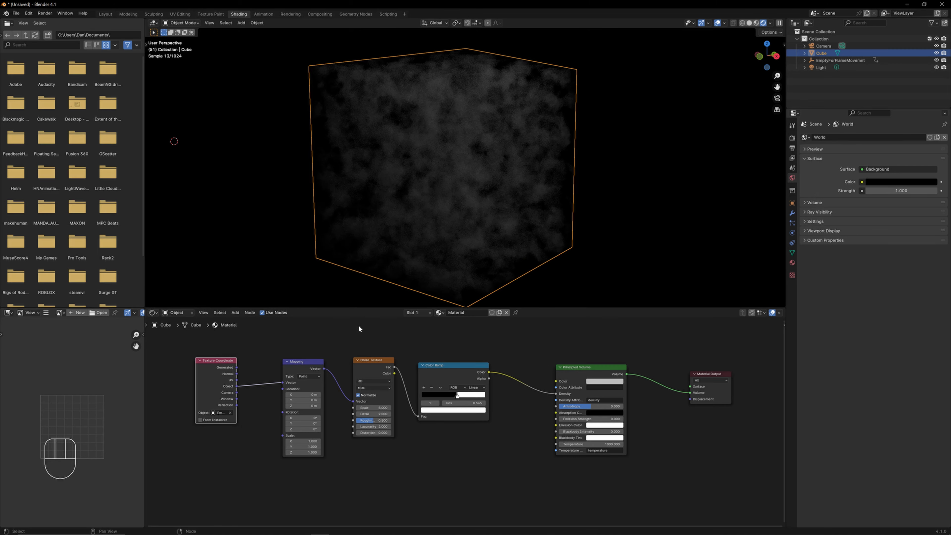
Step: Advance the animation frame by frame to frame 94 to preview how the volume noise moves
{"action": "key", "text": "Right"}
{"action": "key", "text": "Right"}
{"action": "key", "text": "Right"}
{"action": "key", "text": "Right"}
{"action": "key", "text": "Right"}
{"action": "key", "text": "Right"}
{"action": "key", "text": "Right"}
{"action": "key", "text": "Right"}
{"action": "key", "text": "Right"}
{"action": "key", "text": "Right"}
{"action": "key", "text": "Right"}
{"action": "key", "text": "Right"}
{"action": "key", "text": "Right"}
{"action": "key", "text": "Right"}
{"action": "key", "text": "Right"}
{"action": "key", "text": "Right"}
{"action": "key", "text": "Right"}
{"action": "key", "text": "Right"}
{"action": "key", "text": "Right"}
{"action": "key", "text": "Right"}
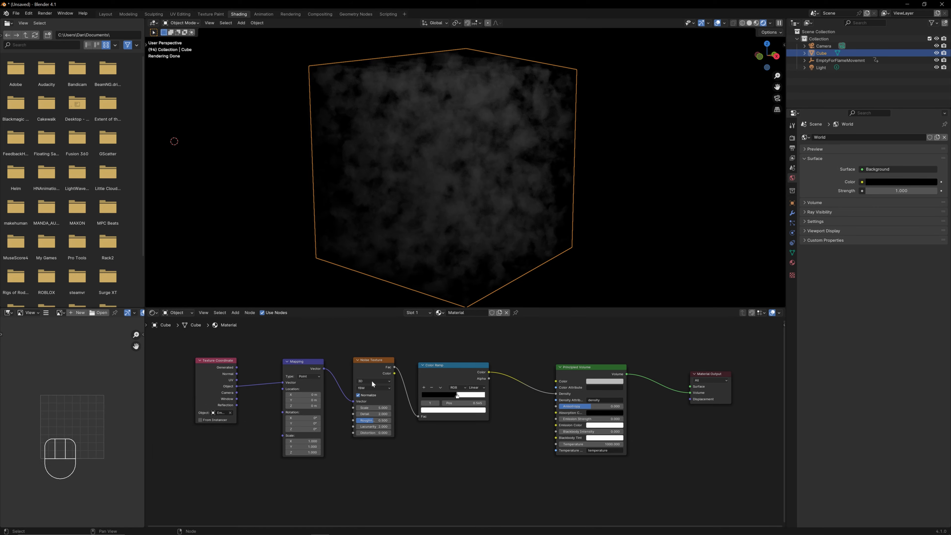
Step: Shift the Noise Texture node slightly toward the Mapping node and set its Scale to 2.190
{"action": "left_click_drag", "start_coordinate": [368, 367], "coordinate": [362, 366]}
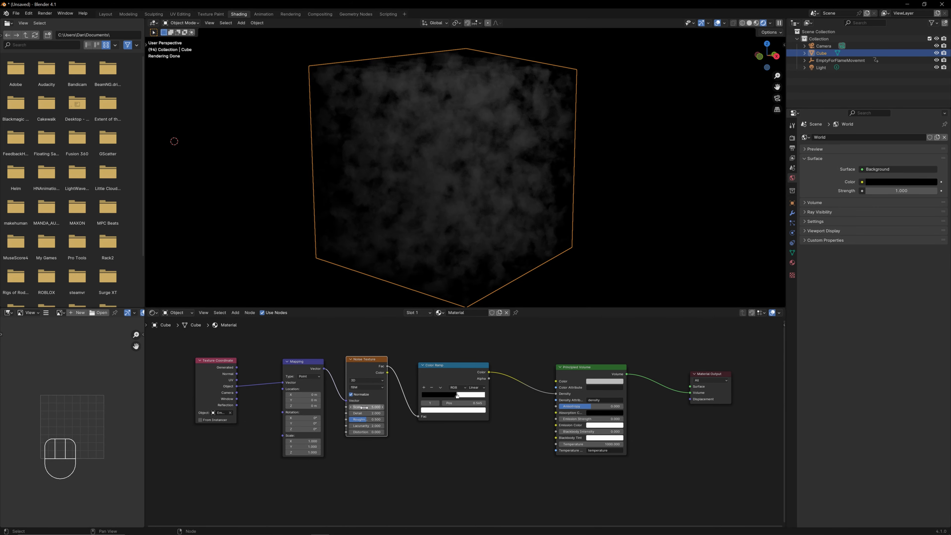
{"action": "key", "text": "shift"}
{"action": "key", "text": "shift"}
{"action": "key", "text": "shift"}
{"action": "left_click_drag", "start_coordinate": [374, 407], "coordinate": [356, 407], "text": "shift"}
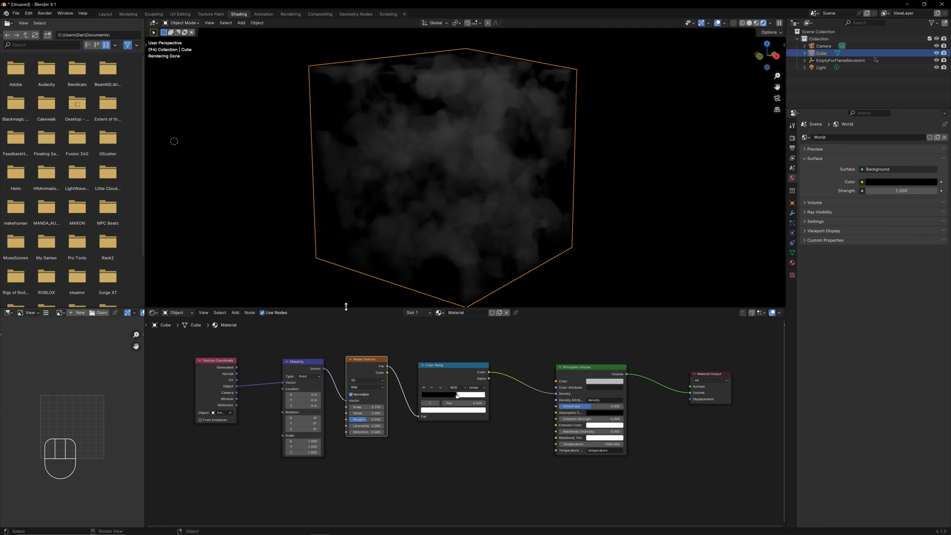
Step: Split the 3D viewport horizontally, leaving a thin strip above the shader editor
{"action": "left_click", "coordinate": [346, 306]}
{"action": "right_click", "coordinate": [346, 306]}
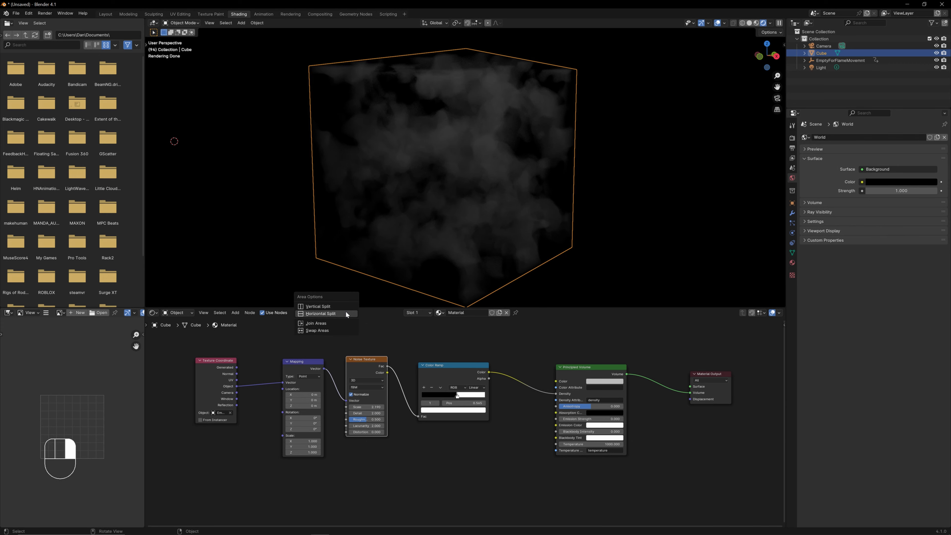
{"action": "left_click", "coordinate": [345, 313]}
{"action": "left_click", "coordinate": [326, 271]}
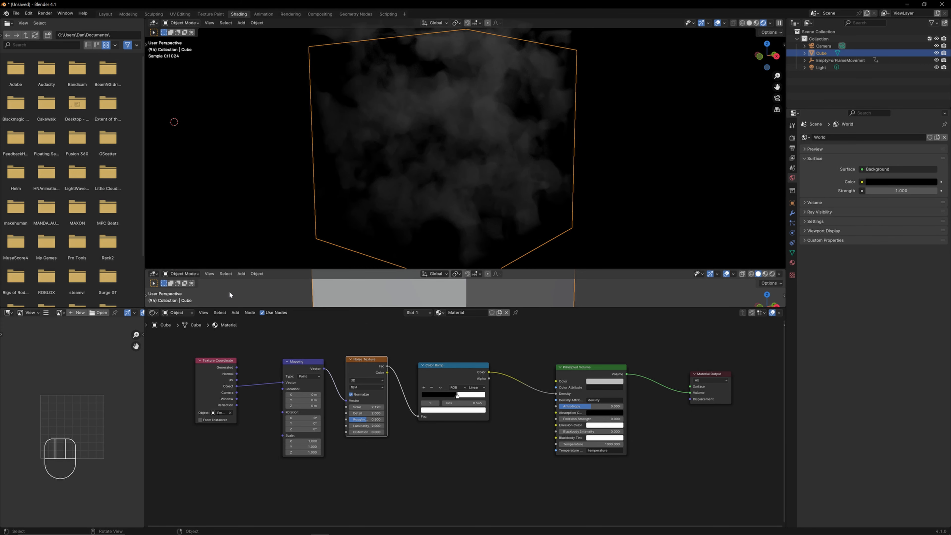
Step: Turn the new strip into a Timeline and scrub the animation to frame 63
{"action": "left_click", "coordinate": [154, 274]}
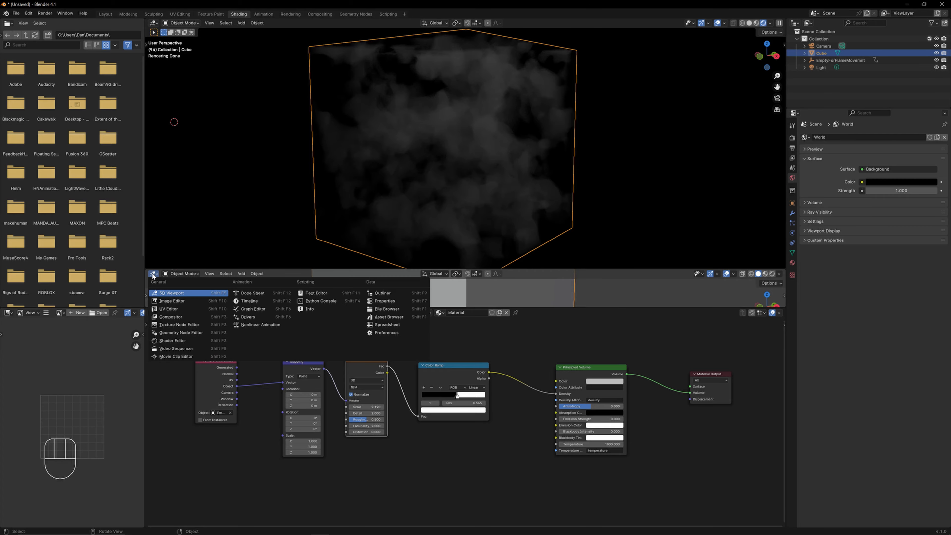
{"action": "left_click", "coordinate": [262, 301]}
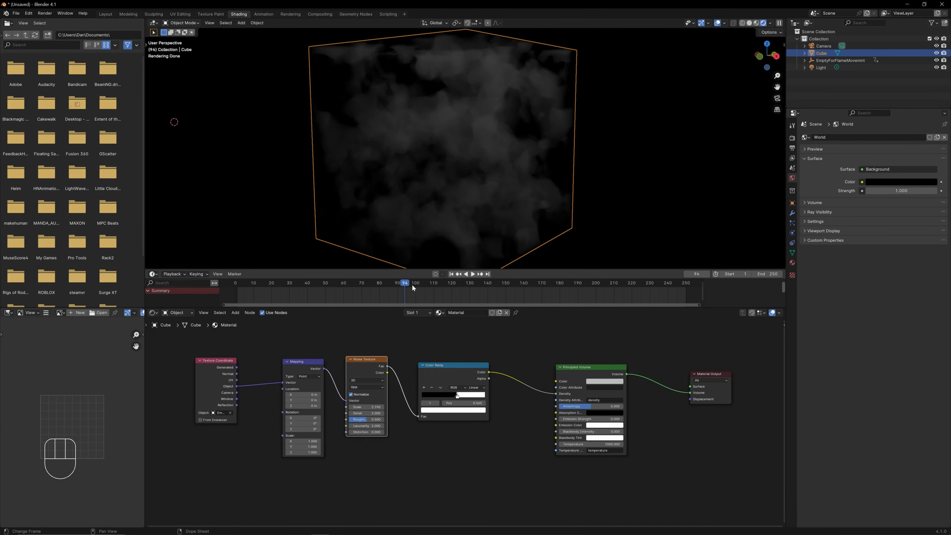
{"action": "left_click_drag", "start_coordinate": [411, 284], "coordinate": [348, 281]}
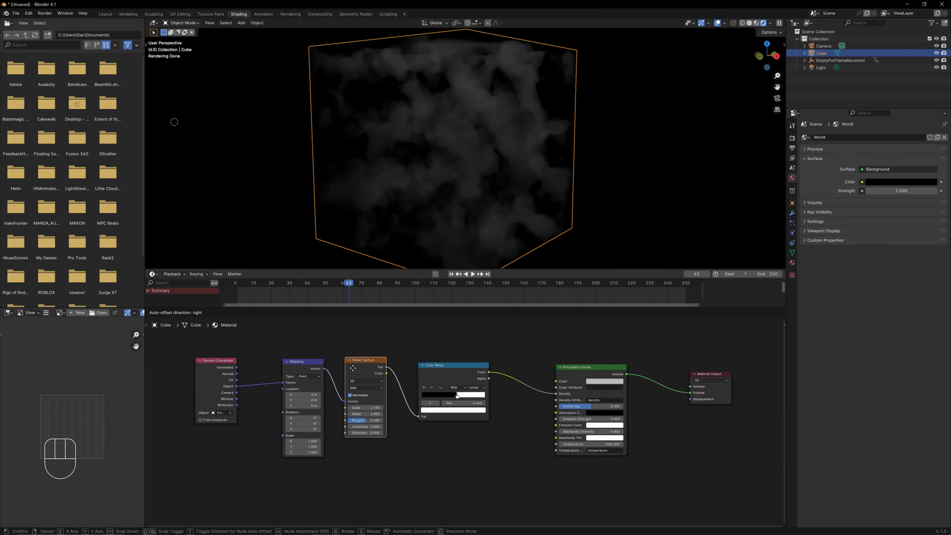
Step: Switch the Noise Texture to 4D and try a W value of 1.200
{"action": "scroll", "coordinate": [365, 379], "scroll_direction": "up", "scroll_amount": 1}
{"action": "scroll", "coordinate": [365, 379], "scroll_direction": "up", "scroll_amount": 2}
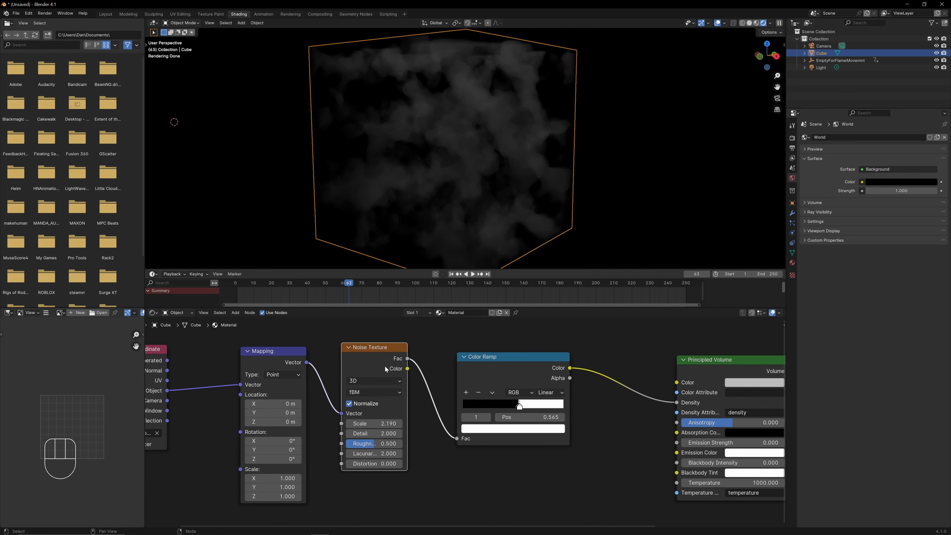
{"action": "left_click_drag", "start_coordinate": [371, 354], "coordinate": [371, 353]}
{"action": "left_click", "coordinate": [366, 379]}
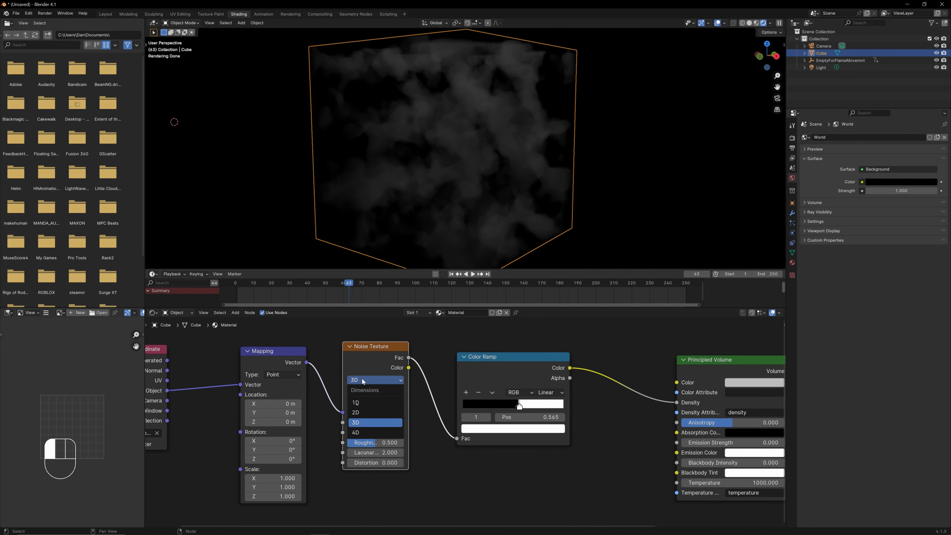
{"action": "left_click", "coordinate": [360, 432]}
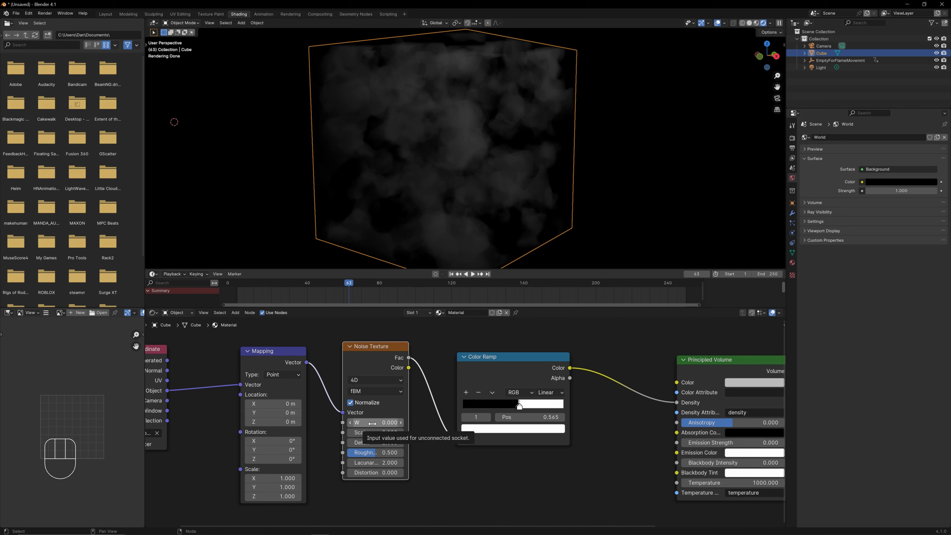
{"action": "key", "text": "shift"}
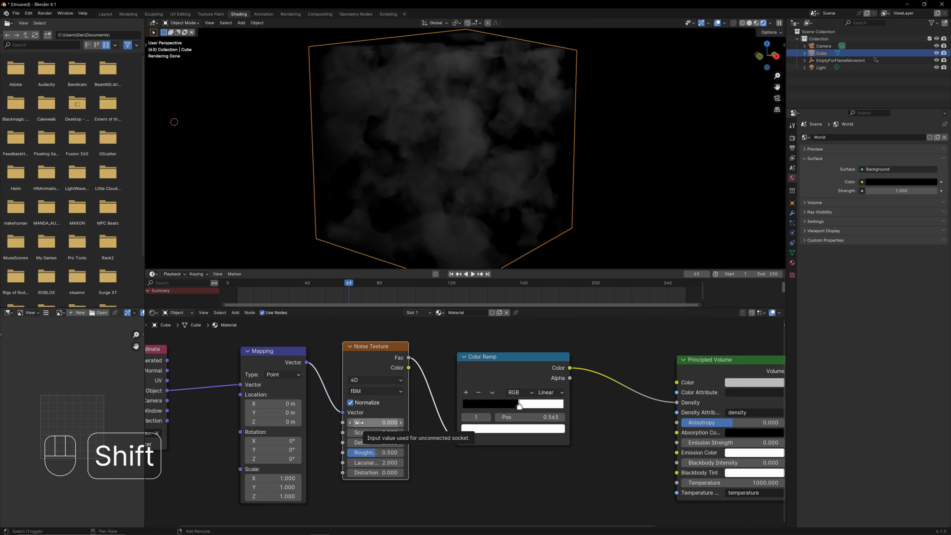
{"action": "left_click_drag", "start_coordinate": [367, 422], "coordinate": [408, 422], "text": "shift"}
Step: Set the Noise Texture's W value to 0 at frame 1 and keyframe it
{"action": "scroll", "coordinate": [338, 291], "scroll_direction": "down", "scroll_amount": 2}
{"action": "middle_click_drag", "start_coordinate": [338, 291], "coordinate": [354, 292]}
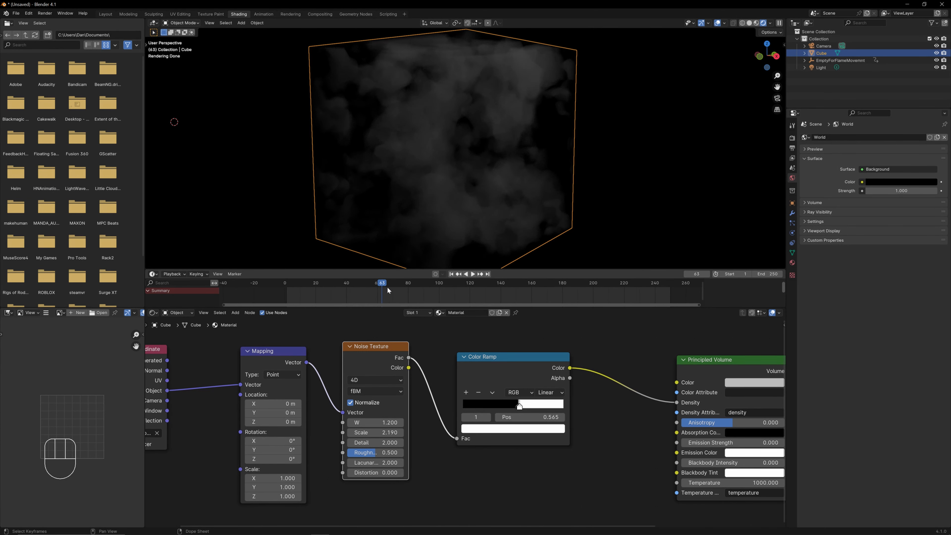
{"action": "left_click_drag", "start_coordinate": [384, 285], "coordinate": [286, 292]}
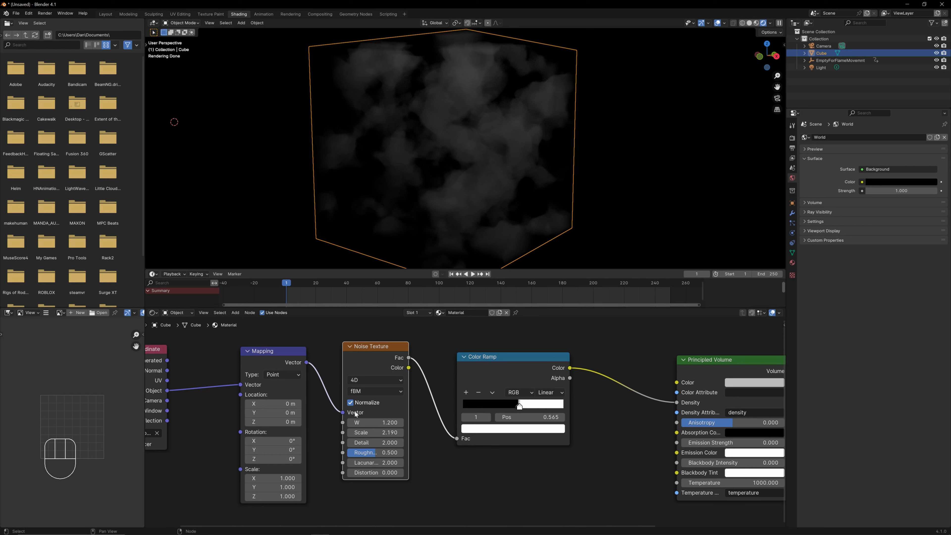
{"action": "left_click", "coordinate": [369, 422]}
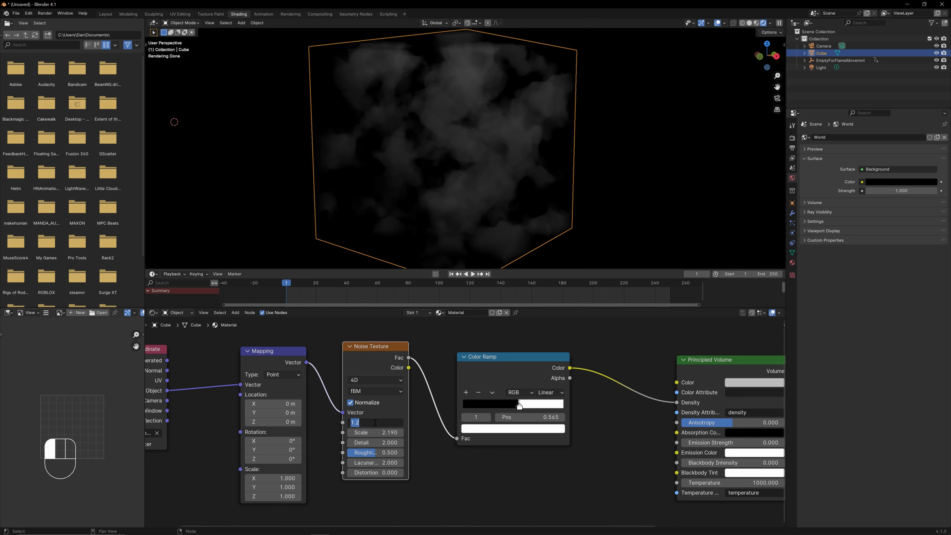
{"action": "type", "text": "0"}
{"action": "key", "text": "Return"}
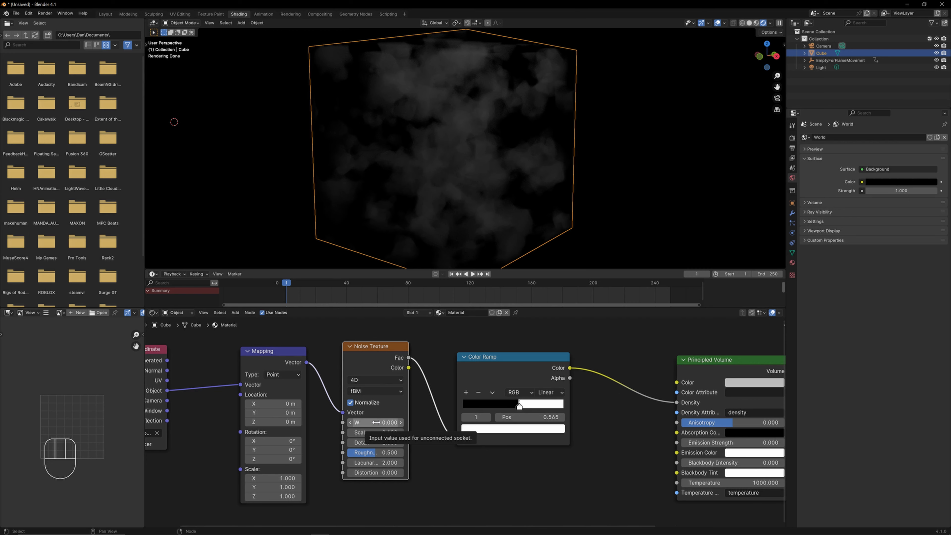
{"action": "key", "text": "i"}
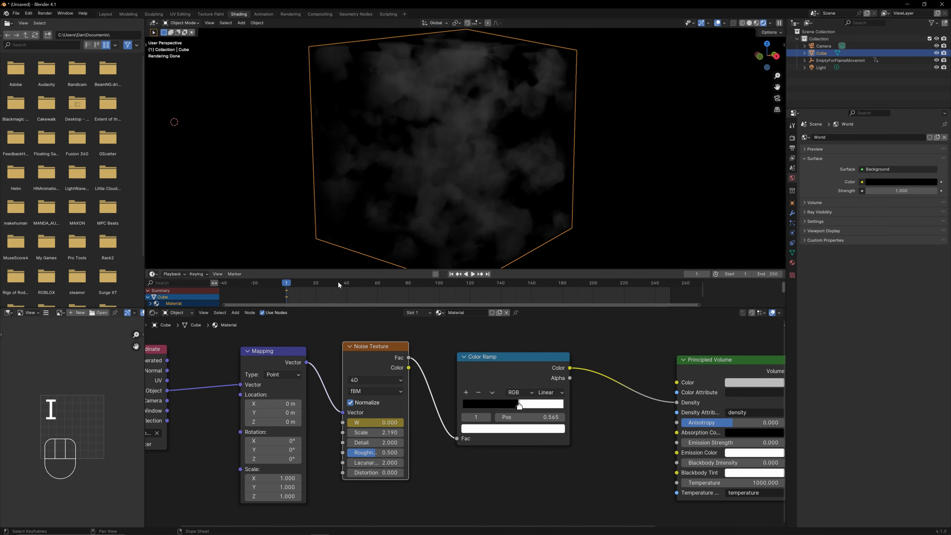
Step: Set the Noise Texture's W value to 0.560 at frame 40 and keyframe it
{"action": "left_click", "coordinate": [346, 284]}
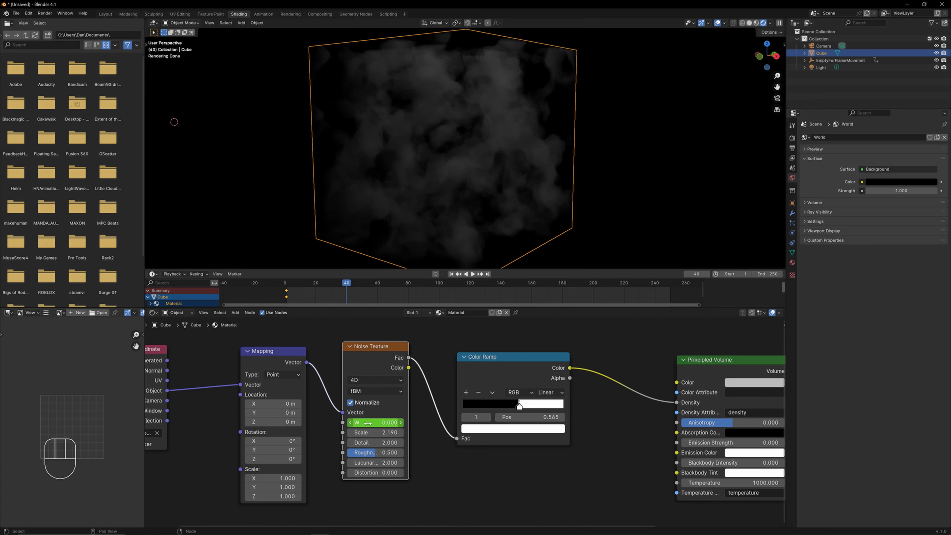
{"action": "left_click_drag", "start_coordinate": [367, 423], "coordinate": [408, 423]}
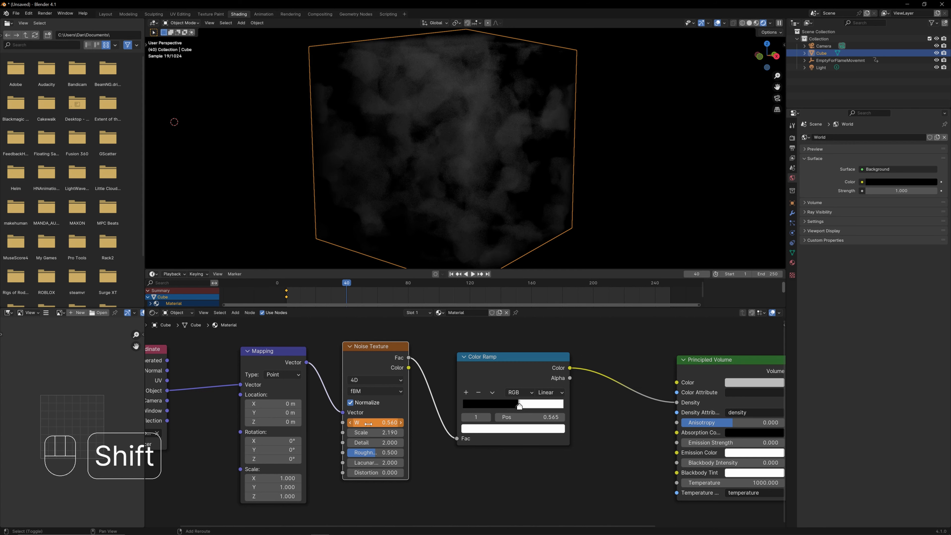
{"action": "key", "text": "i"}
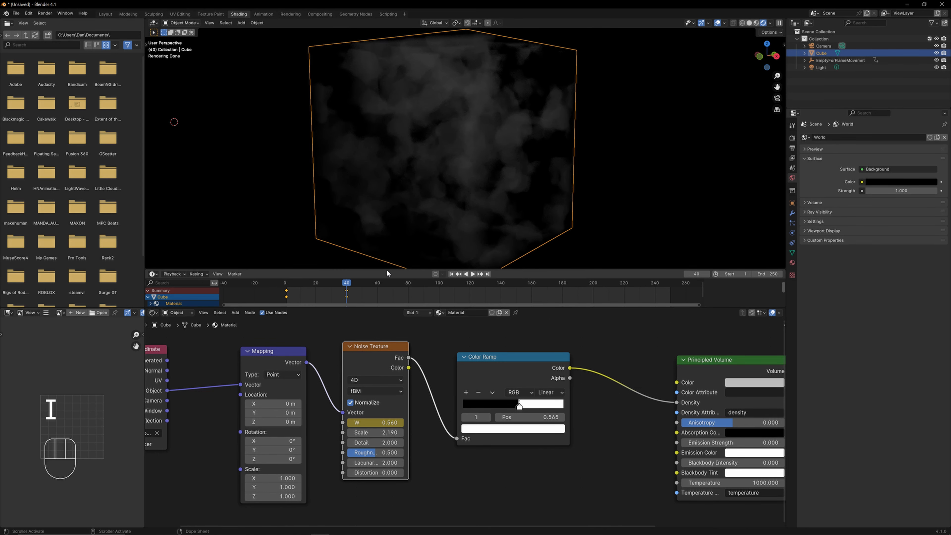
Step: Enlarge the timeline area, expand the material's animation channels, and show the W curve framed in the Graph Editor
{"action": "left_click_drag", "start_coordinate": [378, 270], "coordinate": [378, 237]}
{"action": "left_click", "coordinate": [150, 256]}
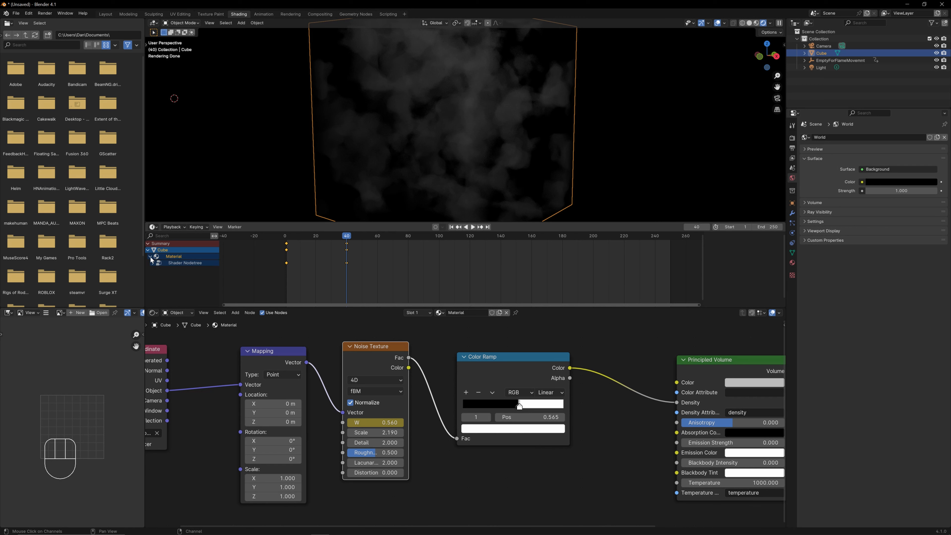
{"action": "left_click", "coordinate": [153, 263]}
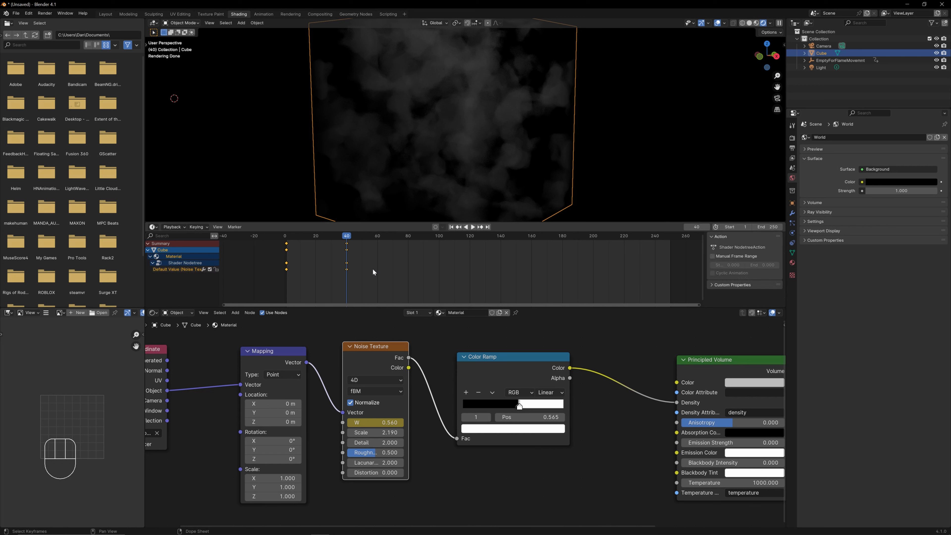
{"action": "key", "text": "ctrl+Tab"}
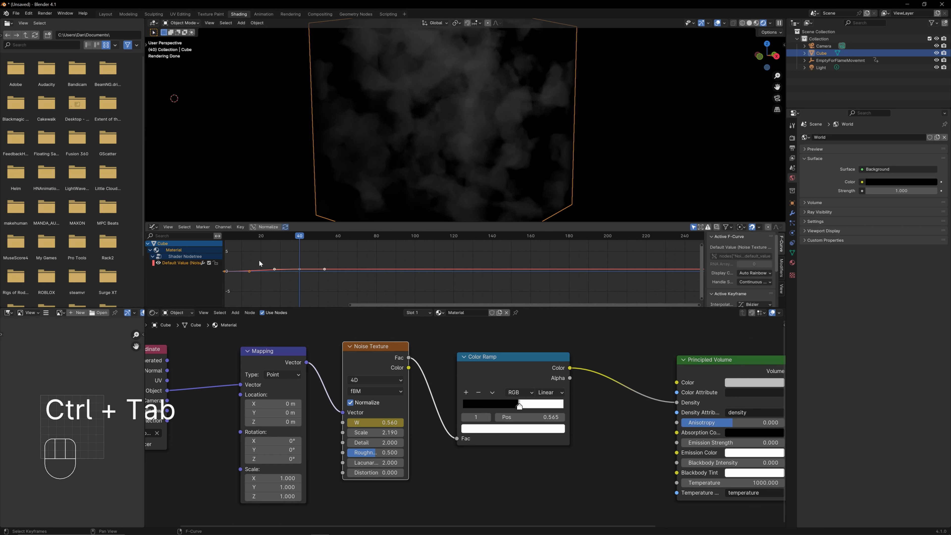
{"action": "key", "text": "KP_Decimal"}
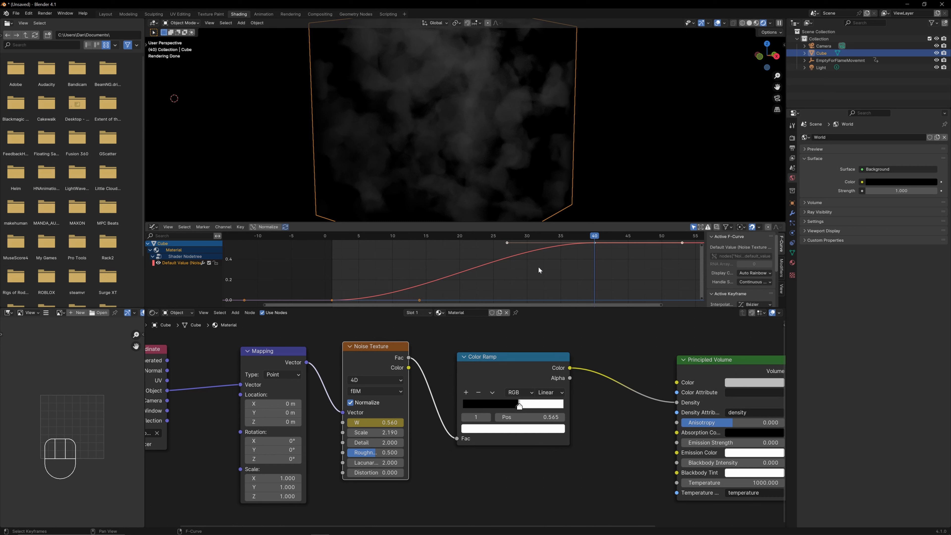
Step: Change the handle type of the W curve's keyframes to Vector
{"action": "scroll", "coordinate": [535, 266], "scroll_direction": "down", "scroll_amount": 3}
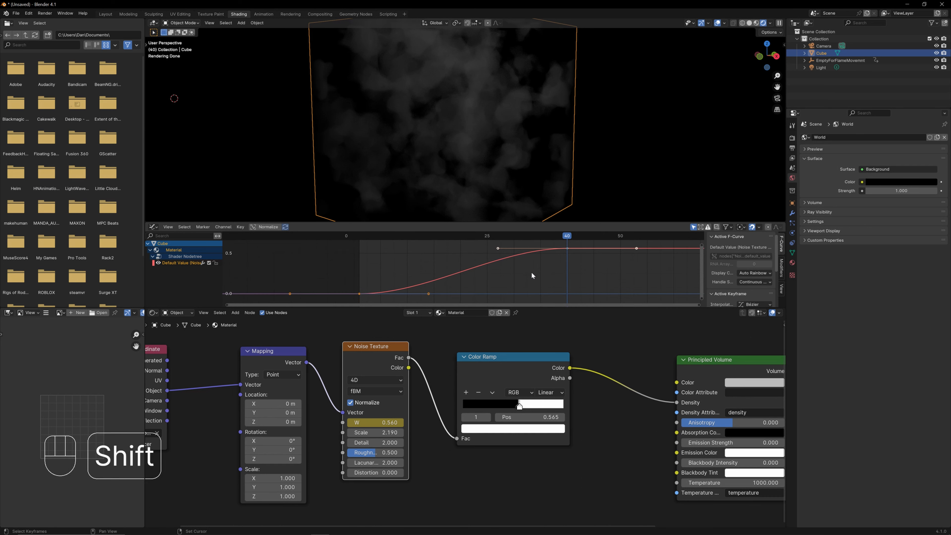
{"action": "middle_click_drag", "start_coordinate": [531, 271], "coordinate": [494, 273], "text": "shift"}
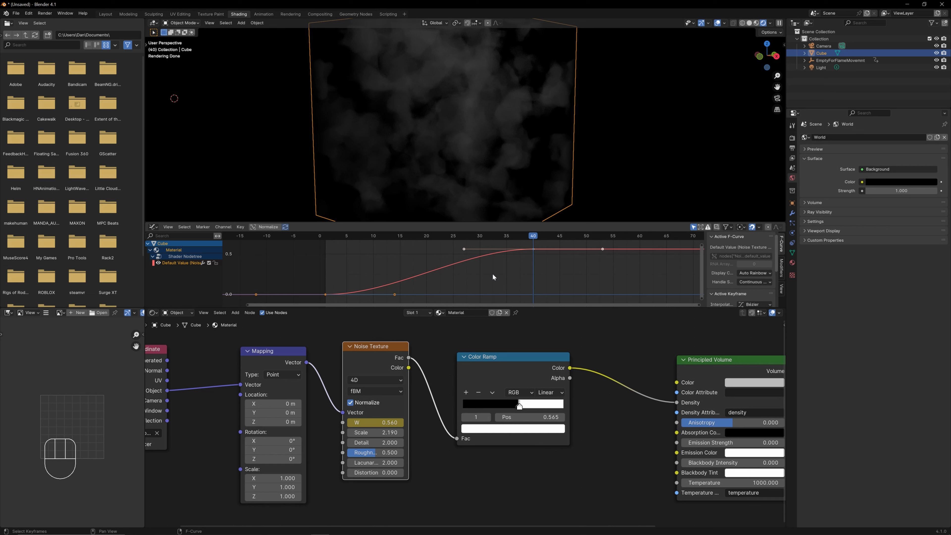
{"action": "key", "text": "v"}
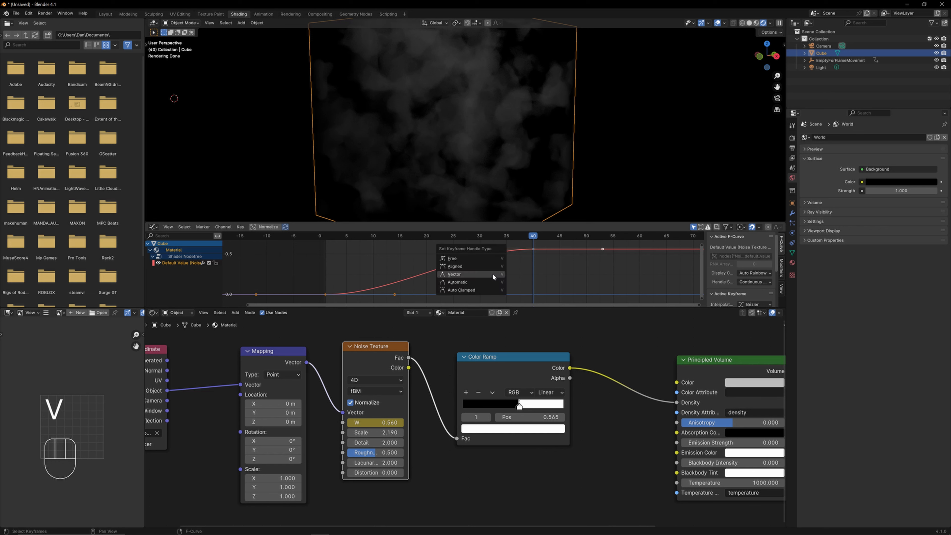
{"action": "left_click", "coordinate": [492, 273]}
{"action": "scroll", "coordinate": [501, 270], "scroll_direction": "down", "scroll_amount": 2}
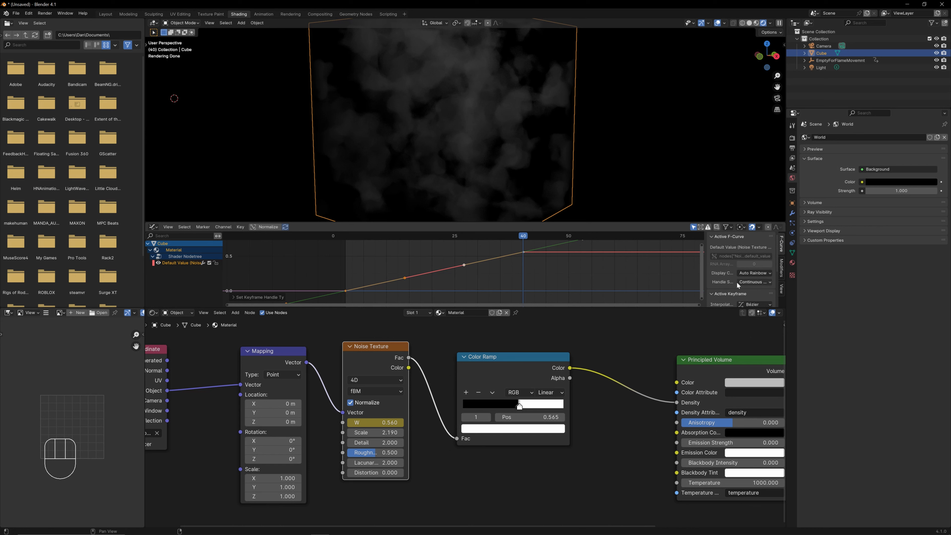
Step: Add a Cycles modifier to the W curve with both After Mode and Before Mode set to Repeat with Offset
{"action": "left_click", "coordinate": [783, 269]}
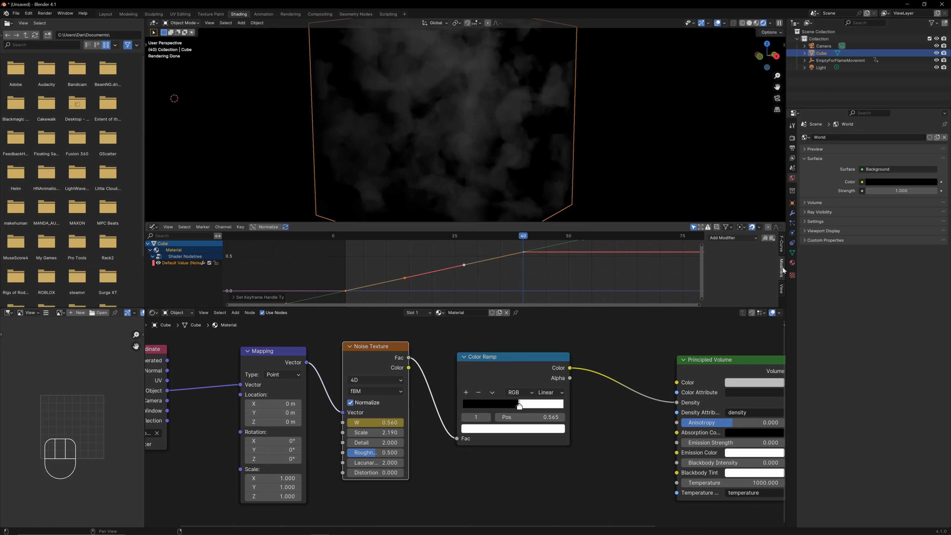
{"action": "left_click", "coordinate": [730, 237]}
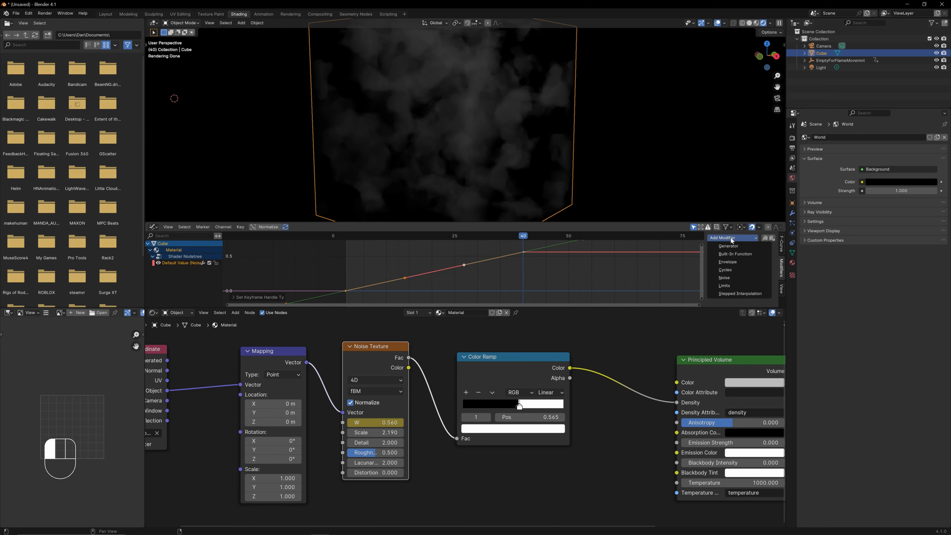
{"action": "left_click", "coordinate": [735, 266]}
{"action": "left_click", "coordinate": [747, 276]}
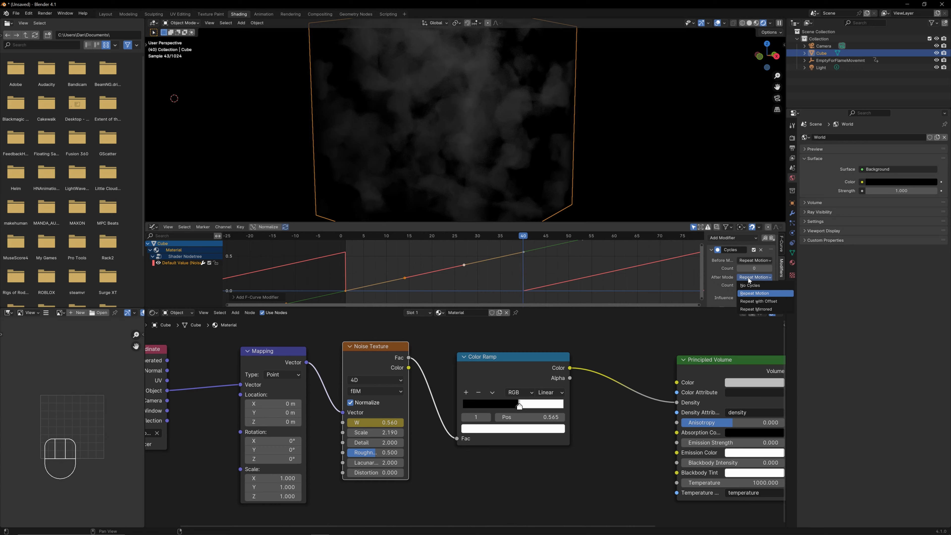
{"action": "left_click", "coordinate": [753, 299]}
{"action": "left_click", "coordinate": [754, 260]}
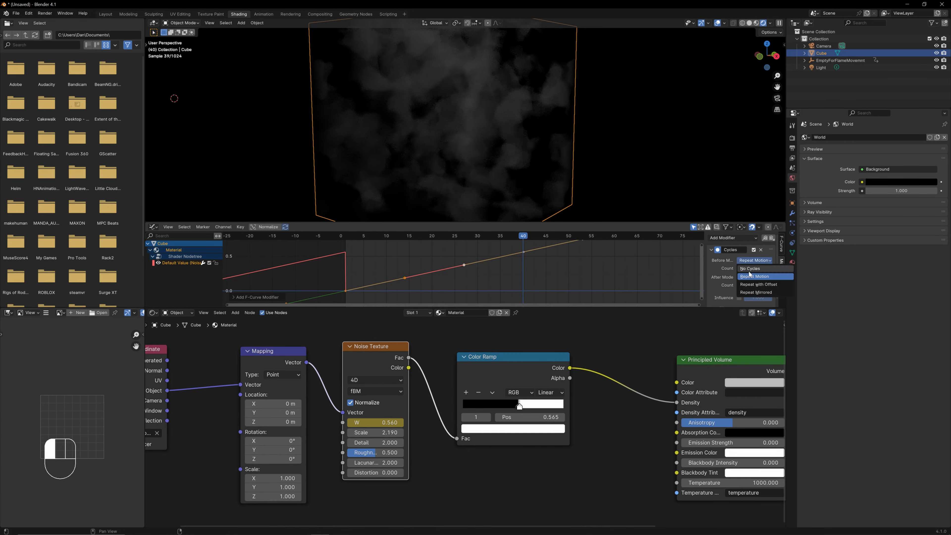
{"action": "left_click", "coordinate": [750, 285]}
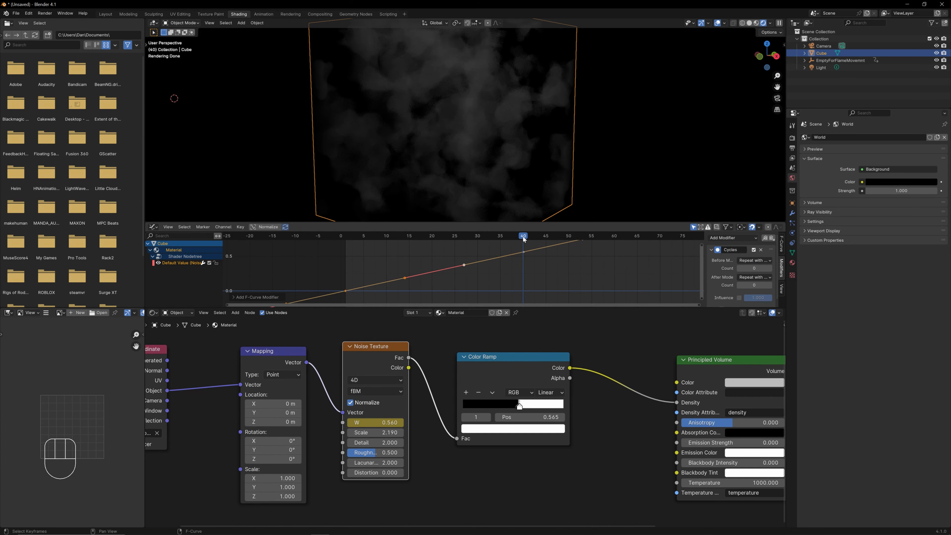
Step: Scrub to frame 54 to check the continuing noise animation on the whole cube
{"action": "left_click_drag", "start_coordinate": [524, 239], "coordinate": [585, 242]}
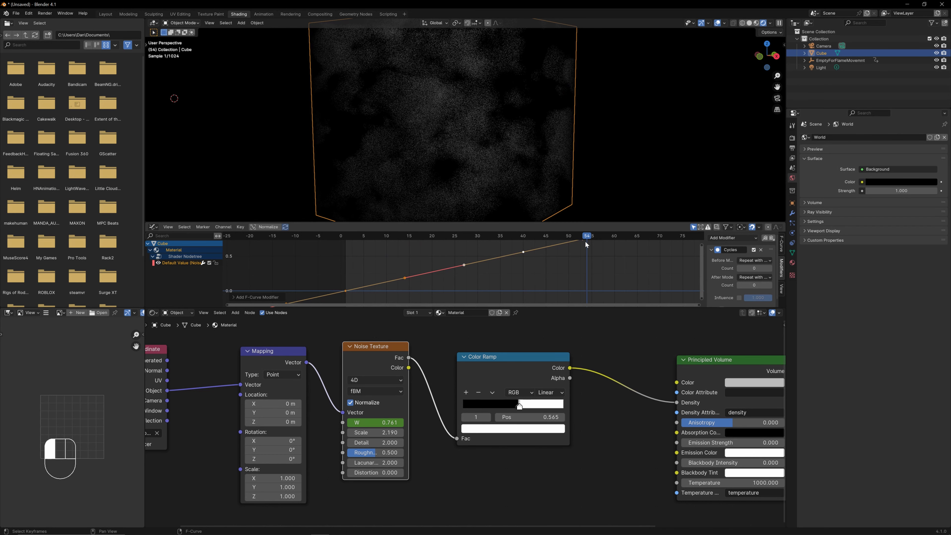
{"action": "scroll", "coordinate": [504, 121], "scroll_direction": "down", "scroll_amount": 3}
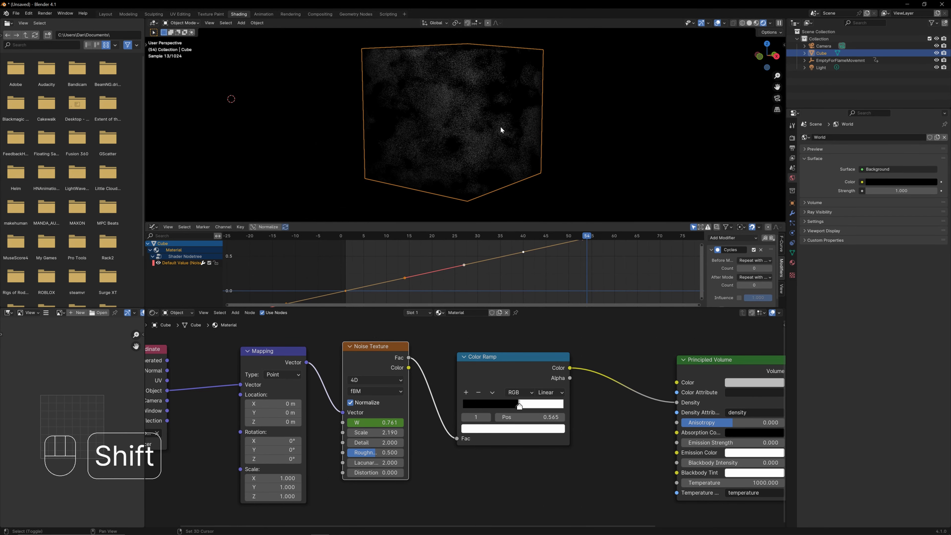
Step: Reposition the Principled Volume and Material Output nodes, and scrub the animation to frame 29
{"action": "scroll", "coordinate": [445, 412], "scroll_direction": "down", "scroll_amount": 2}
{"action": "left_click", "coordinate": [469, 353]}
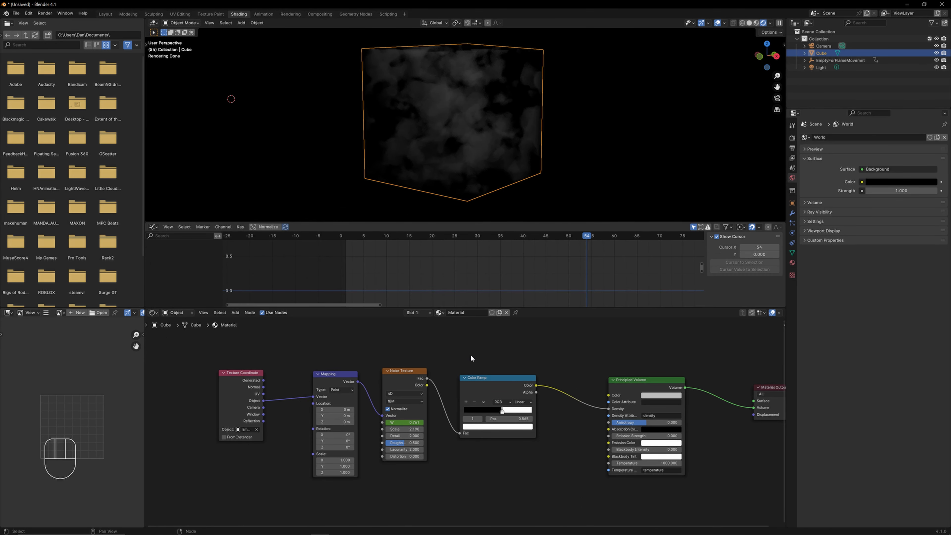
{"action": "middle_click_drag", "start_coordinate": [508, 348], "coordinate": [475, 334]}
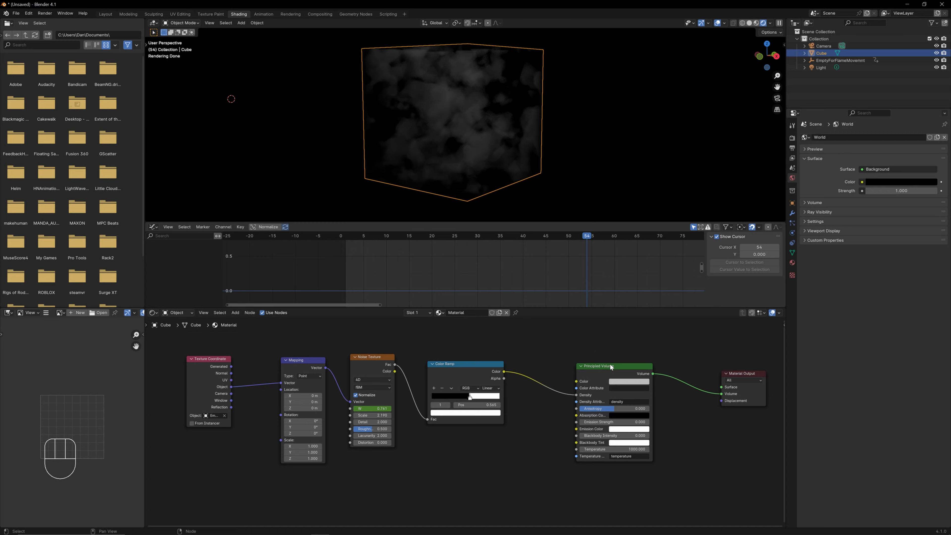
{"action": "left_click_drag", "start_coordinate": [609, 365], "coordinate": [595, 359]}
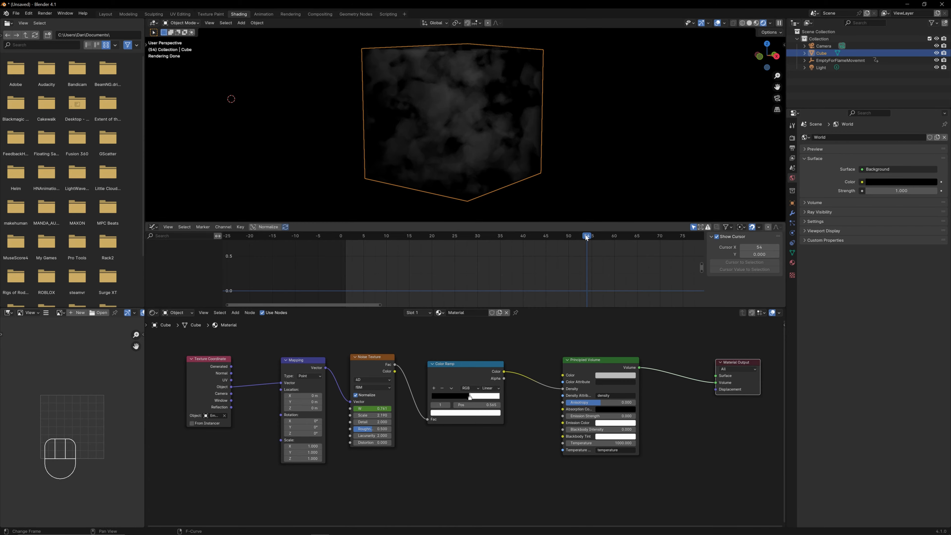
{"action": "left_click_drag", "start_coordinate": [586, 237], "coordinate": [473, 243]}
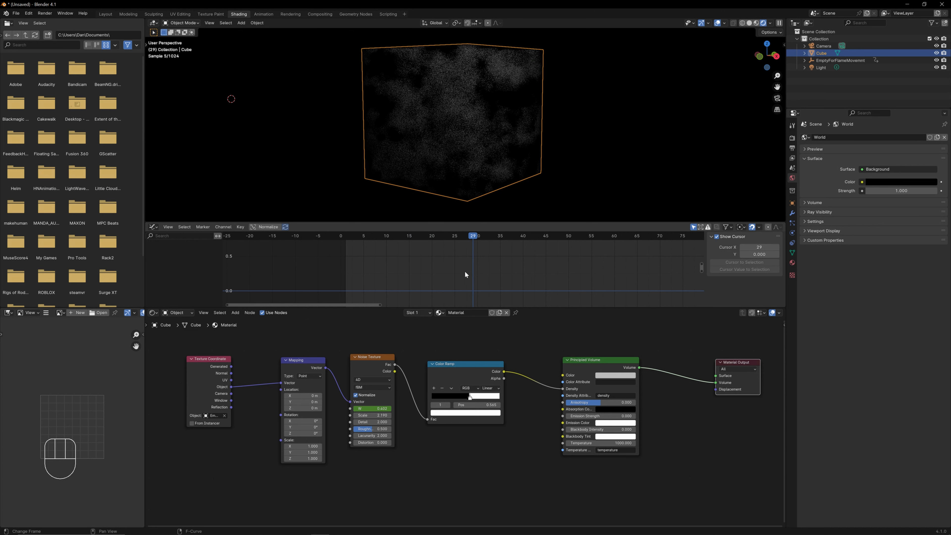
{"action": "middle_click_drag", "start_coordinate": [422, 426], "coordinate": [411, 418]}
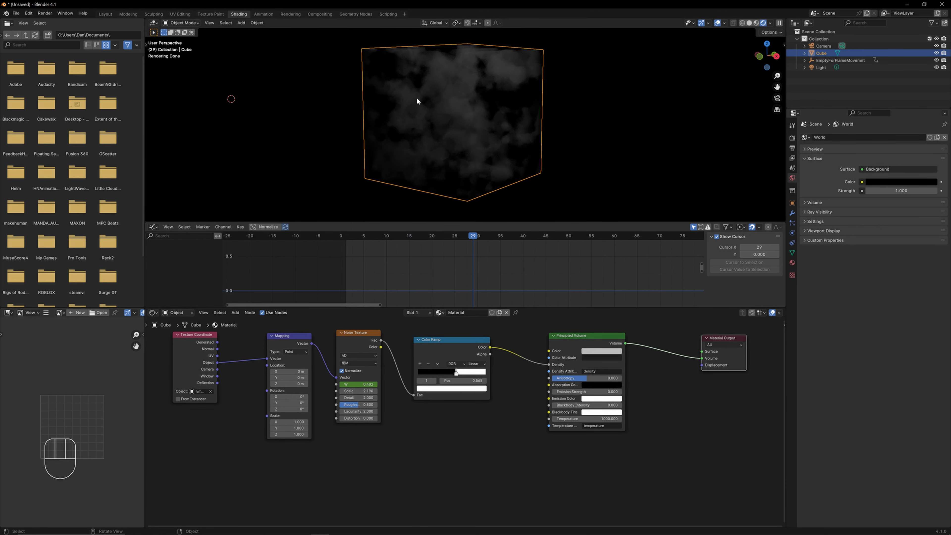
Step: Add a Gradient Texture node of type Spherical in the empty area below the noise nodes
{"action": "left_click", "coordinate": [236, 313]}
{"action": "left_click", "coordinate": [246, 353]}
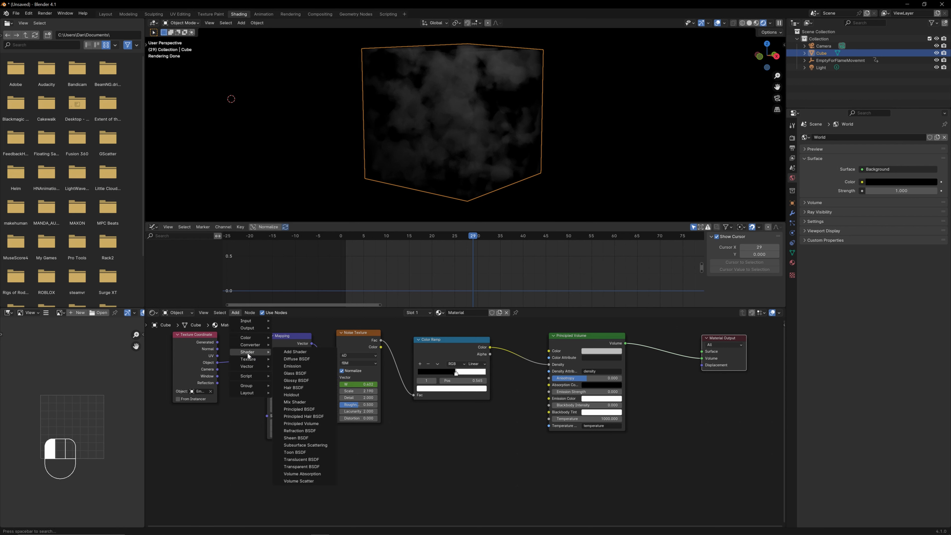
{"action": "mouse_move", "coordinate": [248, 358]}
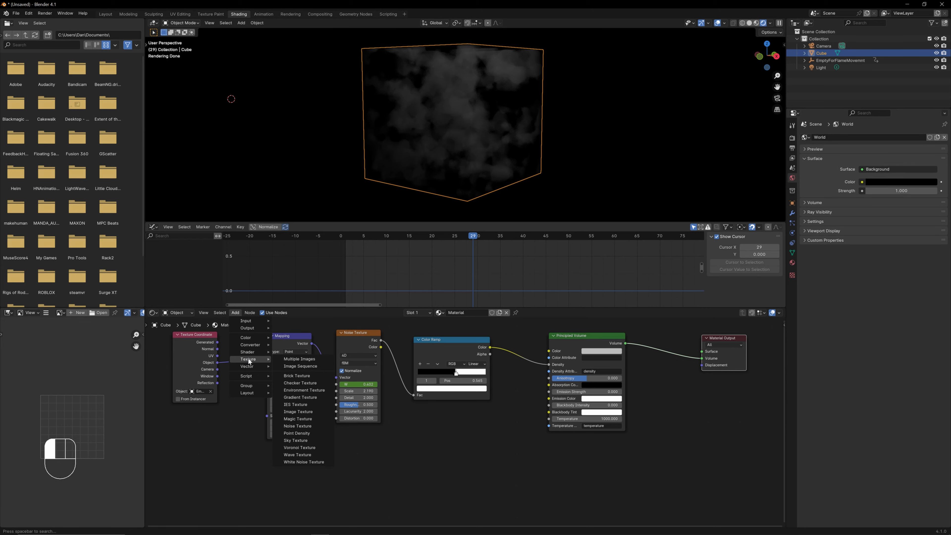
{"action": "left_click", "coordinate": [303, 395]}
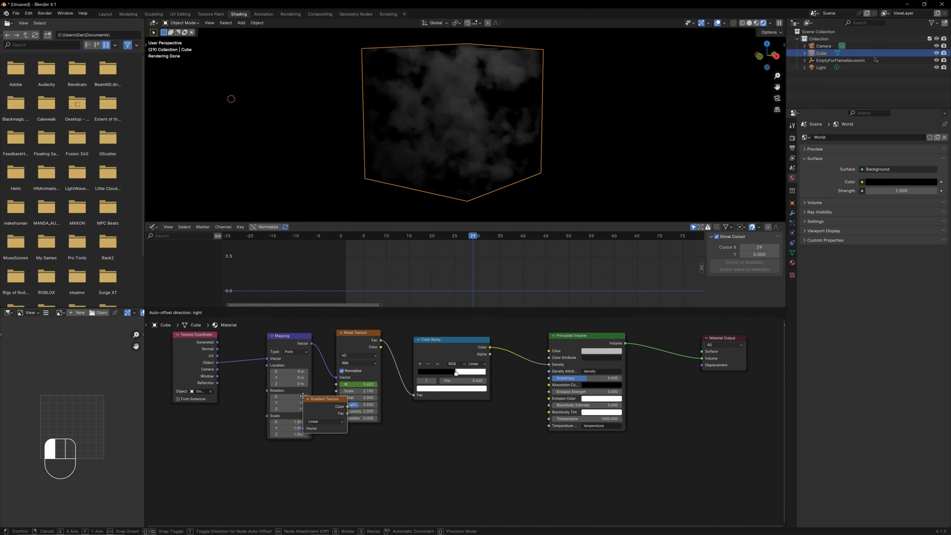
{"action": "left_click", "coordinate": [392, 466]}
{"action": "middle_click_drag", "start_coordinate": [405, 462], "coordinate": [423, 414]}
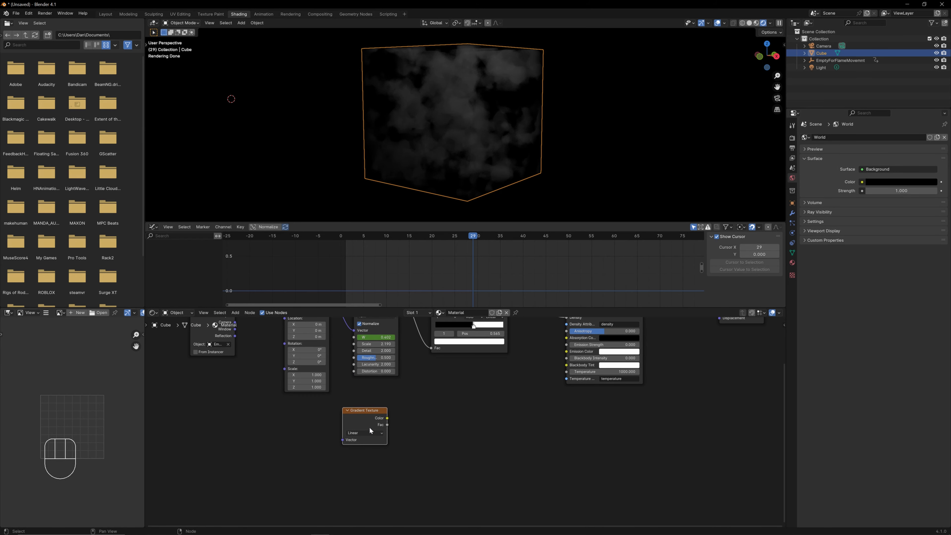
{"action": "left_click_drag", "start_coordinate": [361, 437], "coordinate": [360, 471]}
{"action": "left_click_drag", "start_coordinate": [371, 408], "coordinate": [370, 421]}
{"action": "middle_click_drag", "start_coordinate": [370, 423], "coordinate": [365, 441]}
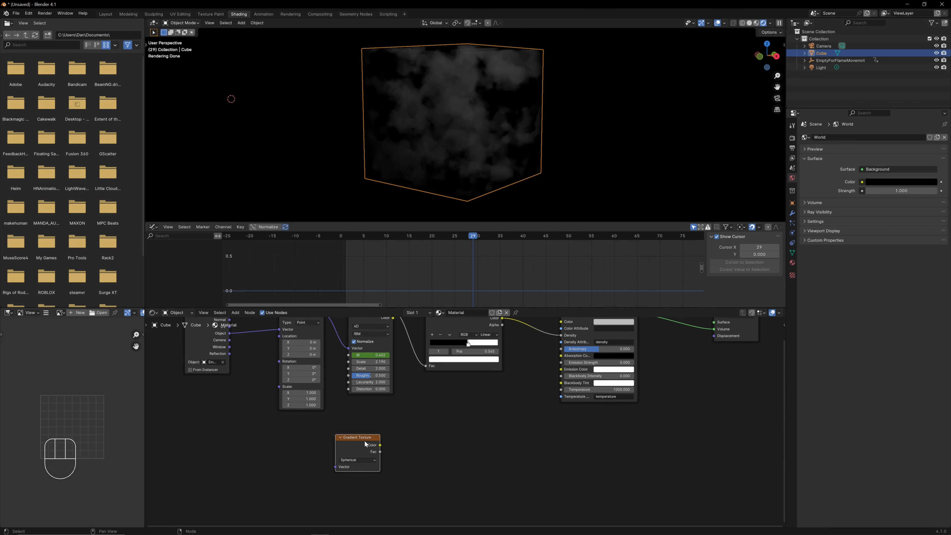
Step: Attach Texture Coordinate and Mapping nodes to the Gradient Texture and arrange them in a row with it
{"action": "key", "text": "ctrl+t"}
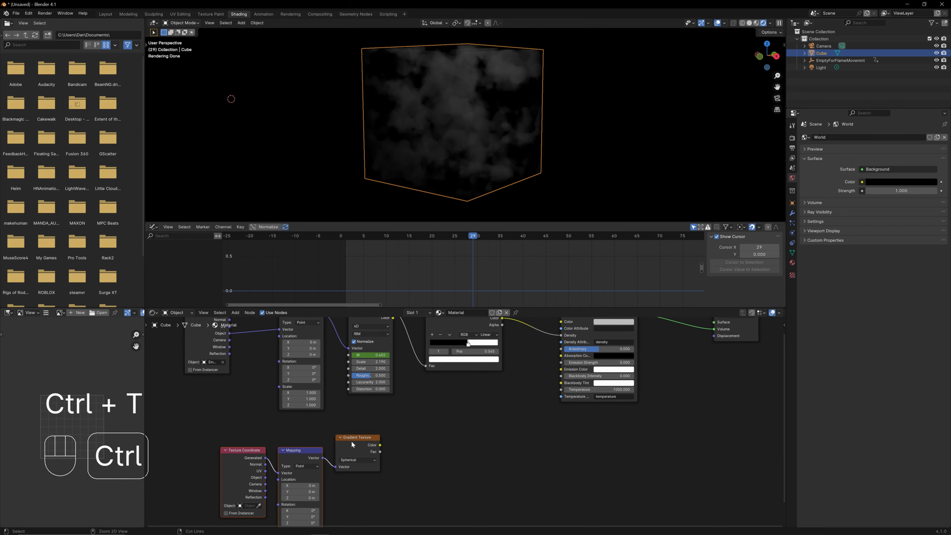
{"action": "left_click_drag", "start_coordinate": [233, 450], "coordinate": [203, 451]}
{"action": "middle_click_drag", "start_coordinate": [248, 426], "coordinate": [240, 389]}
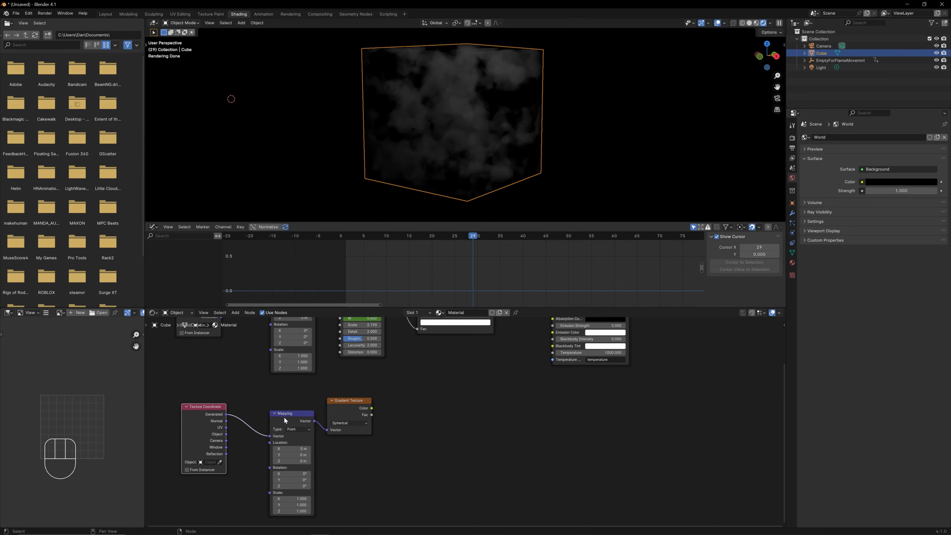
{"action": "left_click_drag", "start_coordinate": [284, 416], "coordinate": [274, 399]}
{"action": "left_click_drag", "start_coordinate": [198, 414], "coordinate": [201, 410]}
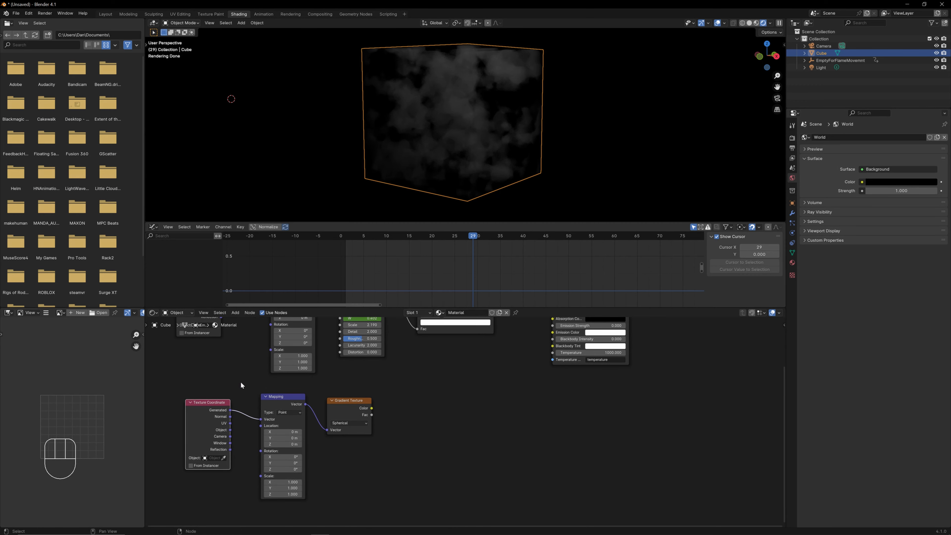
{"action": "mouse_move", "coordinate": [199, 421]}
{"action": "left_mouse_down"}
{"action": "mouse_move", "coordinate": [204, 409]}
{"action": "mouse_move", "coordinate": [199, 418]}
{"action": "left_mouse_up"}
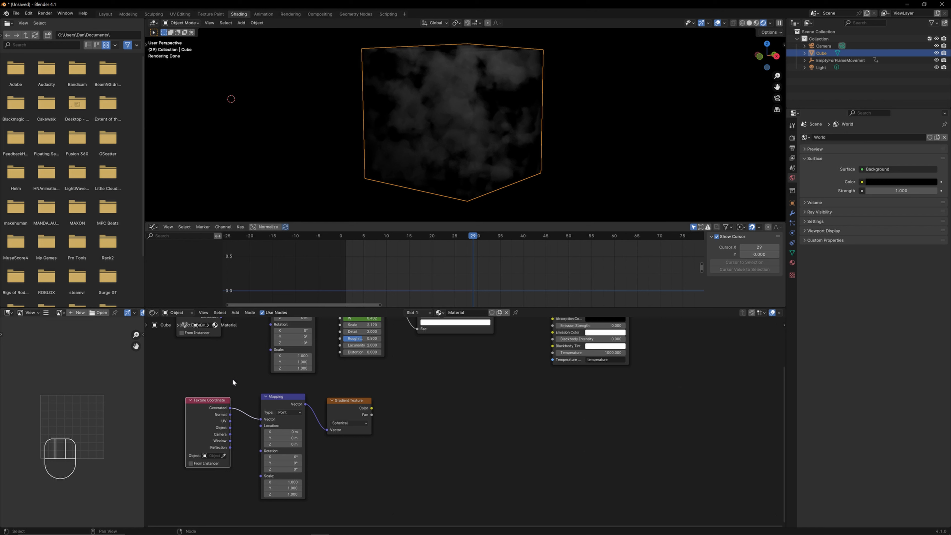
{"action": "left_click", "coordinate": [233, 381]}
Step: Connect the new Texture Coordinate's Object output to the Mapping vector and move the Gradient Texture slightly away from the Mapping node
{"action": "left_click_drag", "start_coordinate": [229, 427], "coordinate": [238, 427]}
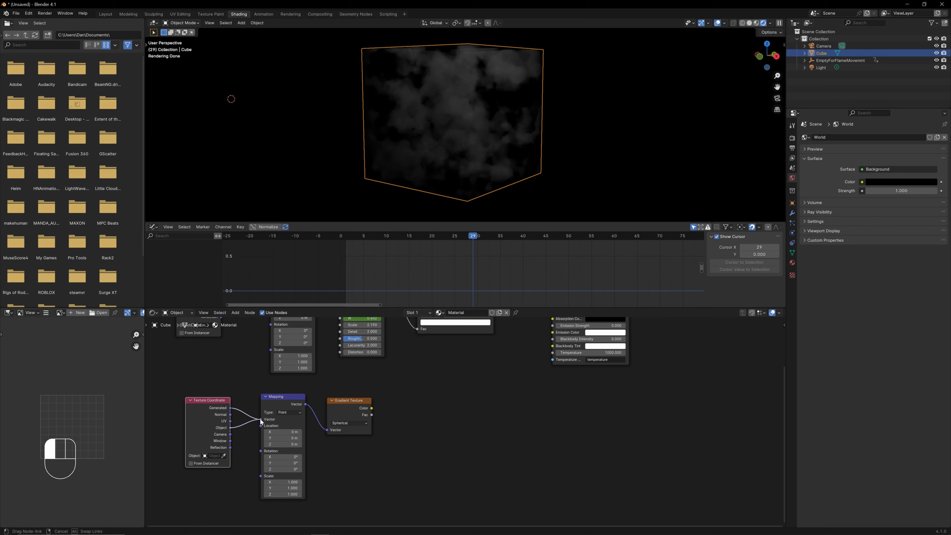
{"action": "left_click_drag", "start_coordinate": [259, 417], "coordinate": [260, 418]}
{"action": "left_click_drag", "start_coordinate": [348, 402], "coordinate": [356, 401]}
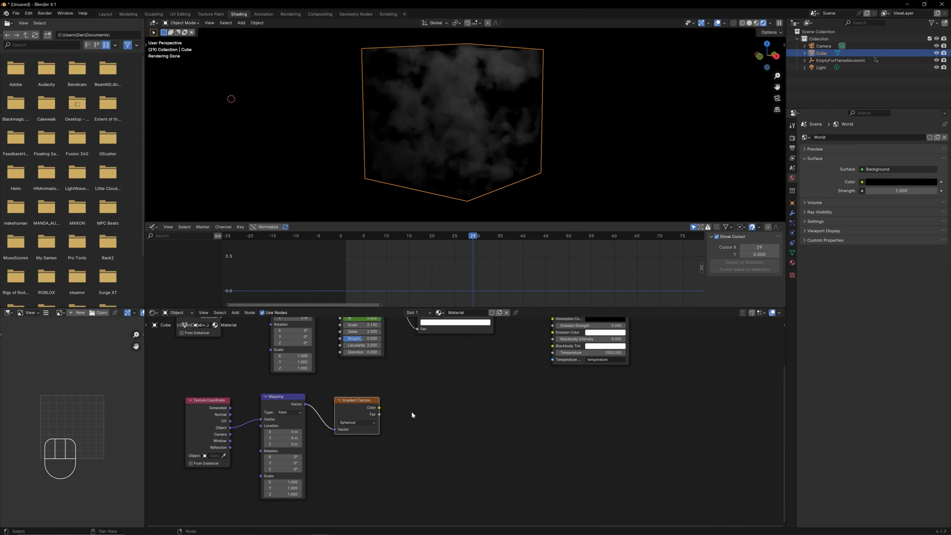
{"action": "middle_click_drag", "start_coordinate": [425, 401], "coordinate": [358, 432]}
{"action": "scroll", "coordinate": [407, 400], "scroll_direction": "down", "scroll_amount": 3}
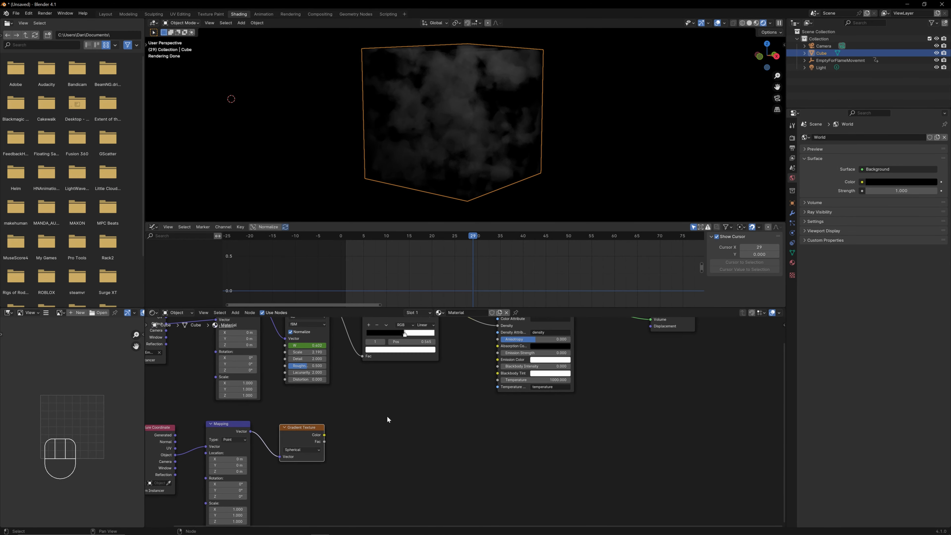
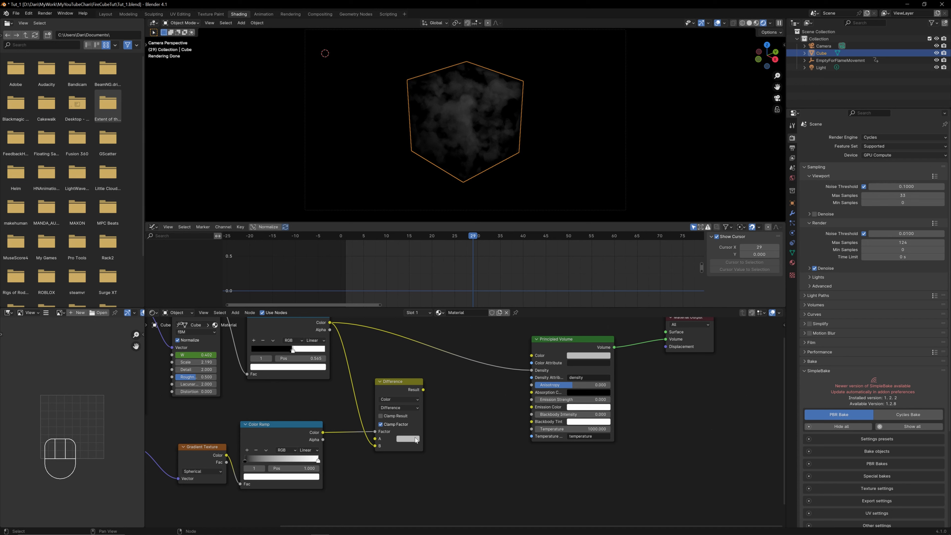
Step: Set the Difference node's A color to black and connect its Result to the Principled Volume's Density
{"action": "left_click", "coordinate": [415, 439]}
{"action": "left_click_drag", "start_coordinate": [467, 369], "coordinate": [530, 370]}
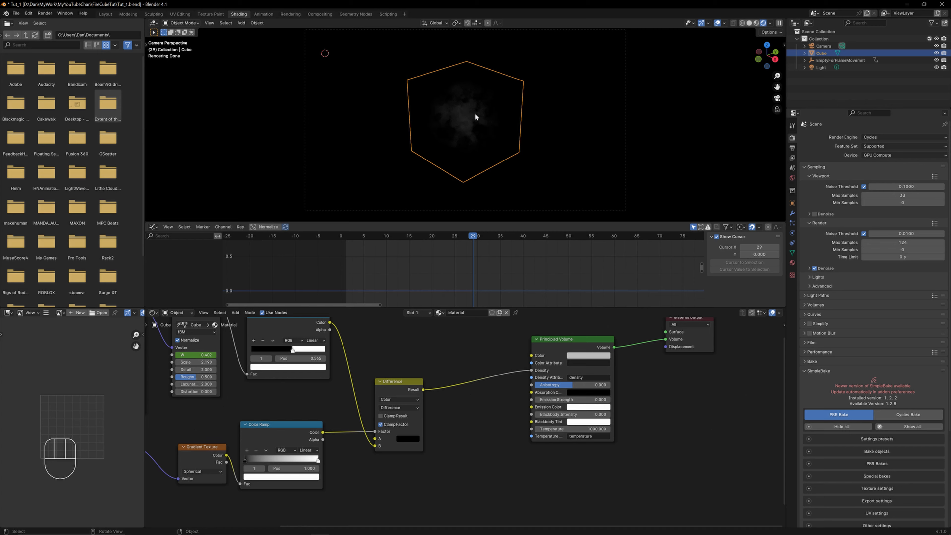
Step: Play the animation and examine the masked smoke up close from another angle, stopping at frame 114
{"action": "middle_click_drag", "start_coordinate": [476, 118], "coordinate": [519, 111]}
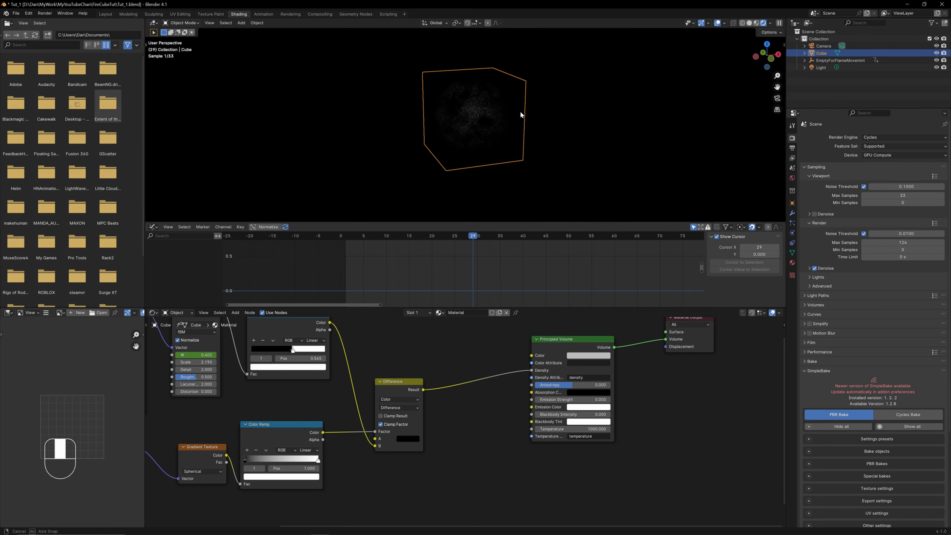
{"action": "scroll", "coordinate": [505, 110], "scroll_direction": "up", "scroll_amount": 5}
{"action": "key", "text": "space"}
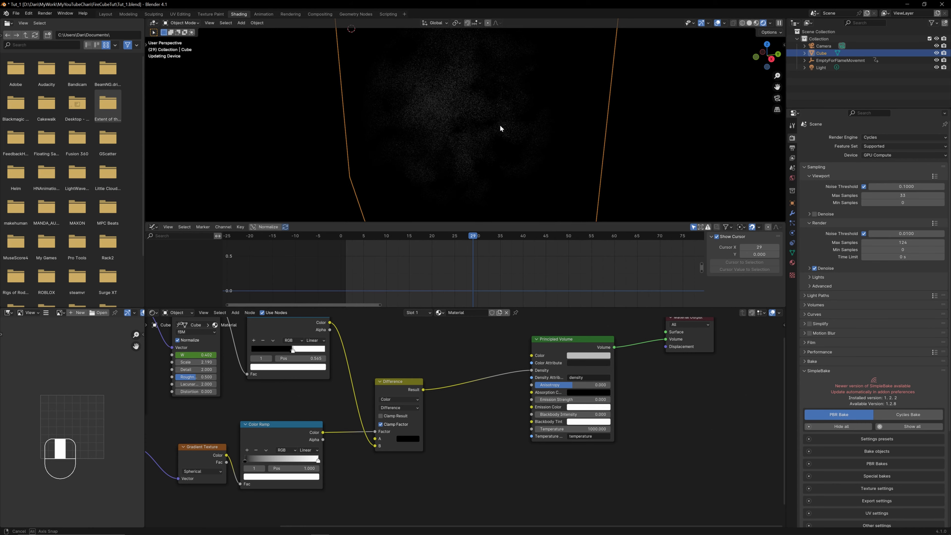
{"action": "mouse_move", "coordinate": [484, 133]}
{"action": "middle_mouse_down"}
{"action": "mouse_move", "coordinate": [512, 124]}
{"action": "mouse_move", "coordinate": [484, 124]}
{"action": "middle_mouse_up"}
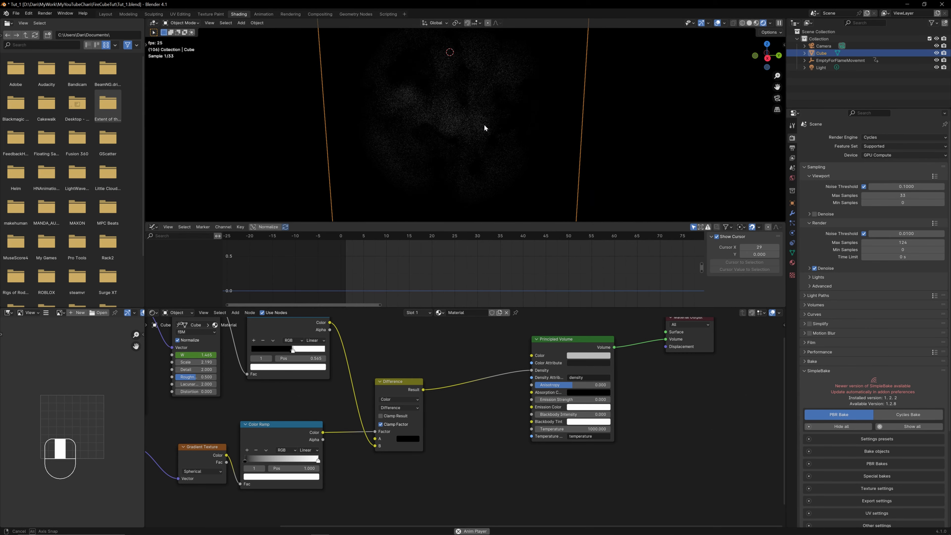
{"action": "key", "text": "space"}
Step: Space the Gradient Texture away from its Color Ramp and move the Difference node farther off to make room after the ramp
{"action": "middle_click_drag", "start_coordinate": [208, 459], "coordinate": [379, 441]}
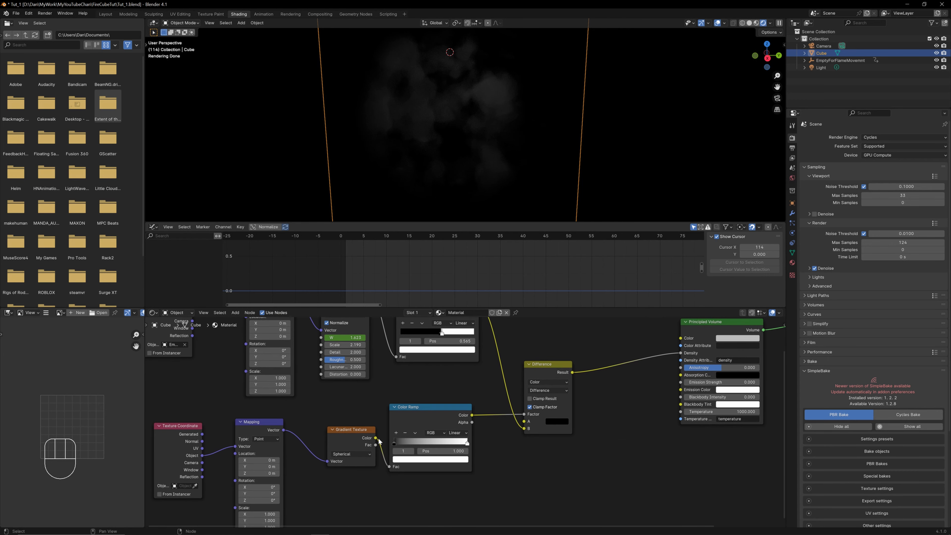
{"action": "left_click_drag", "start_coordinate": [359, 431], "coordinate": [347, 430]}
{"action": "middle_click_drag", "start_coordinate": [396, 443], "coordinate": [353, 437]}
{"action": "mouse_move", "coordinate": [353, 436]}
{"action": "left_mouse_down"}
{"action": "mouse_move", "coordinate": [381, 437]}
{"action": "mouse_move", "coordinate": [349, 438]}
{"action": "left_mouse_up"}
{"action": "middle_click_drag", "start_coordinate": [454, 445], "coordinate": [401, 453]}
{"action": "left_click_drag", "start_coordinate": [455, 369], "coordinate": [512, 365]}
{"action": "middle_click_drag", "start_coordinate": [451, 433], "coordinate": [406, 436]}
Step: Insert a Gamma node between the gradient's Color Ramp and the Difference Factor, with Gamma set to 1.300
{"action": "left_click", "coordinate": [234, 312]}
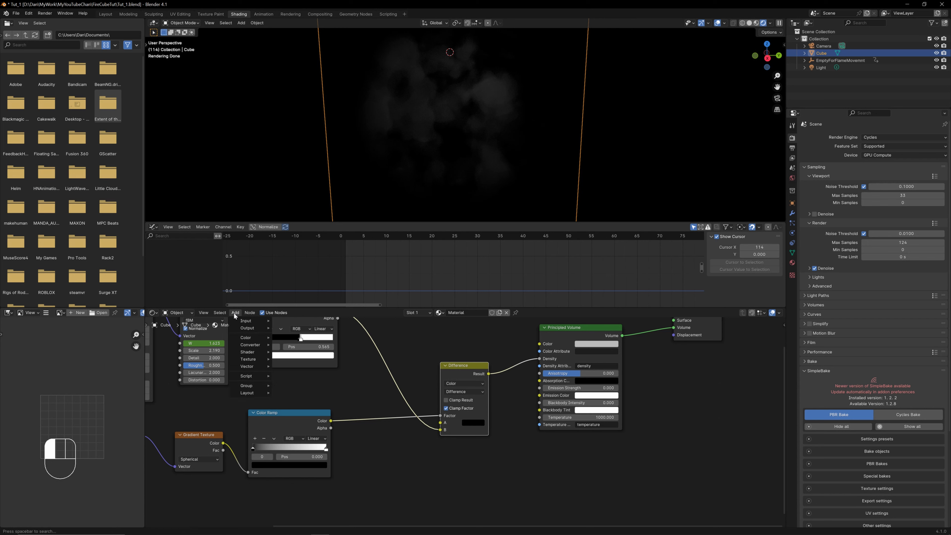
{"action": "mouse_move", "coordinate": [245, 345]}
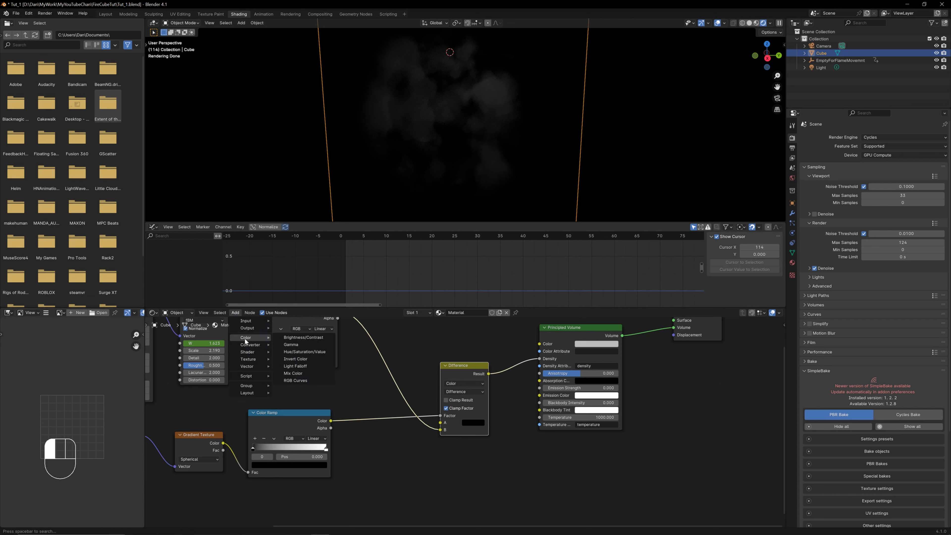
{"action": "left_click", "coordinate": [296, 345]}
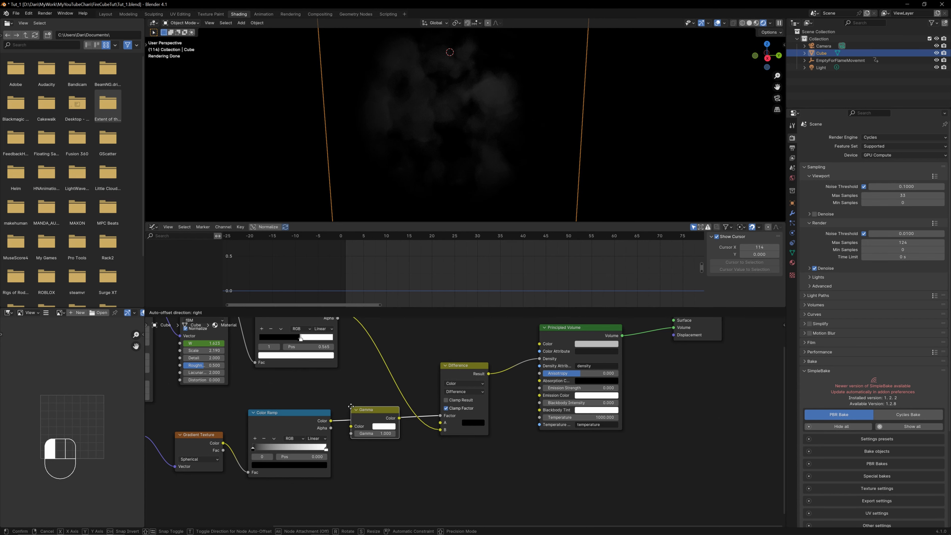
{"action": "left_click", "coordinate": [350, 406]}
{"action": "left_click_drag", "start_coordinate": [377, 433], "coordinate": [437, 436]}
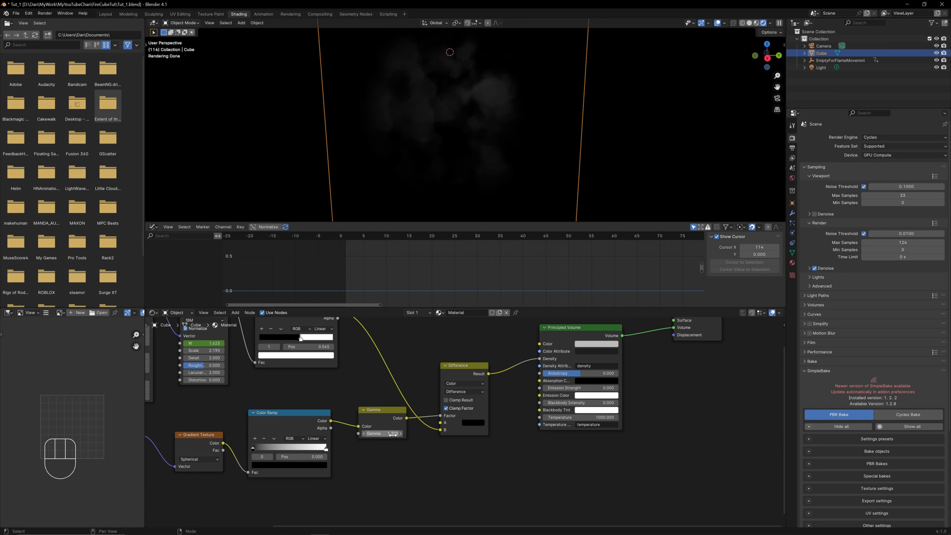
Step: Move the Material Output and Principled Volume nodes farther out and raise the Difference node to open space before the volume shader
{"action": "middle_click_drag", "start_coordinate": [457, 450], "coordinate": [403, 457]}
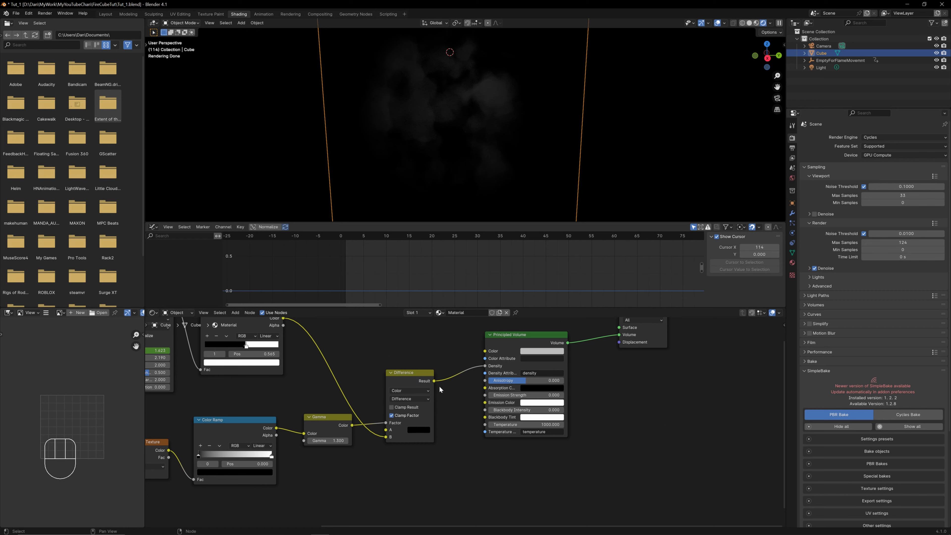
{"action": "middle_click_drag", "start_coordinate": [439, 385], "coordinate": [338, 423]}
{"action": "left_click_drag", "start_coordinate": [533, 349], "coordinate": [594, 340]}
{"action": "left_click", "coordinate": [434, 374]}
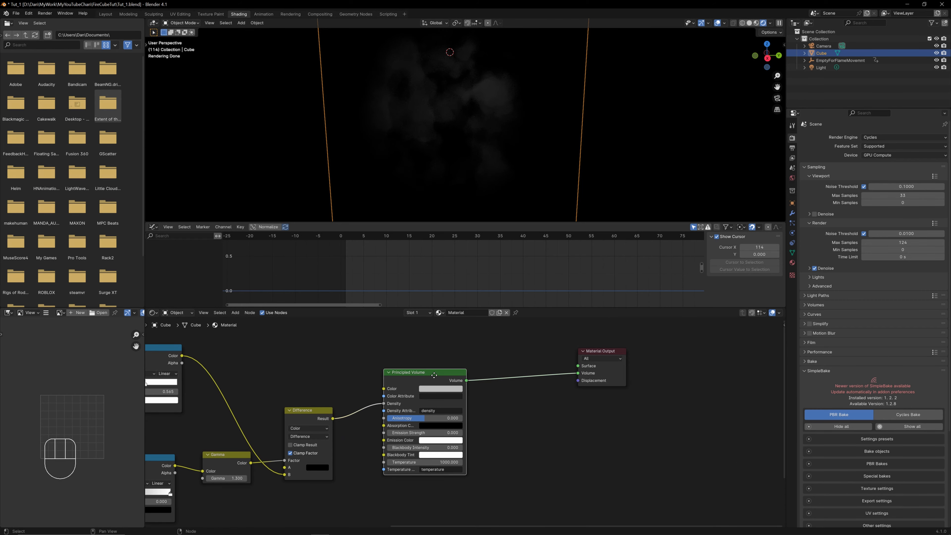
{"action": "left_click_drag", "start_coordinate": [434, 375], "coordinate": [498, 351]}
{"action": "left_click_drag", "start_coordinate": [304, 409], "coordinate": [311, 360]}
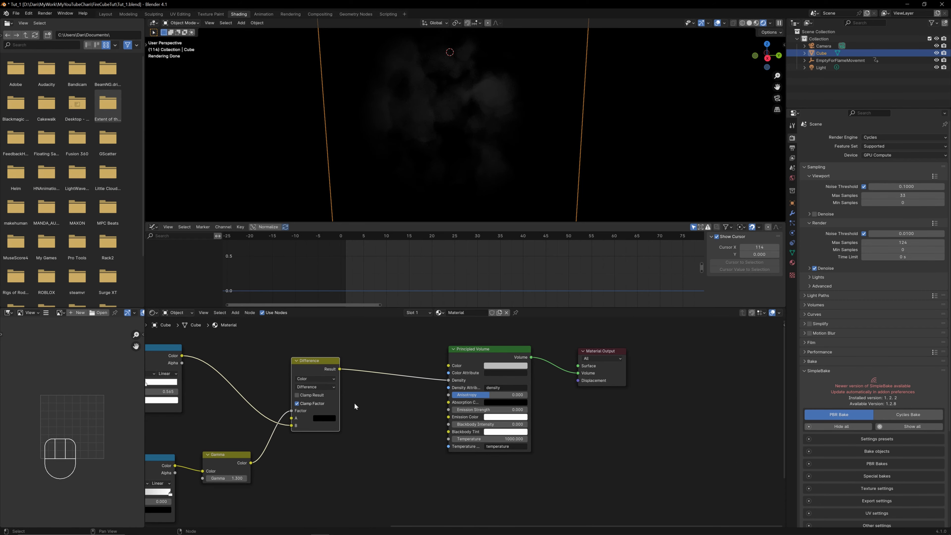
{"action": "middle_click_drag", "start_coordinate": [355, 406], "coordinate": [319, 416]}
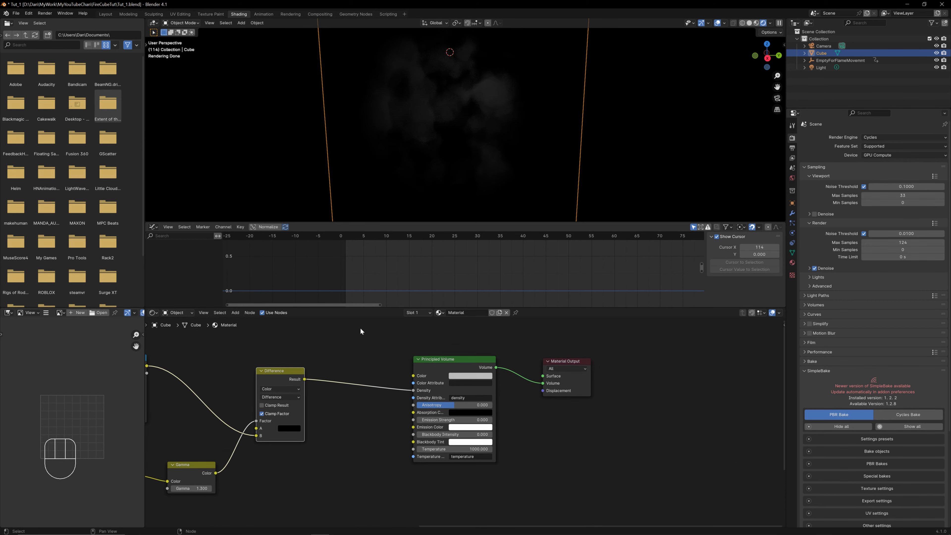
Step: Insert a Map Range node between the Difference Result and the Principled Volume's Density, and set its To Max to 84.100
{"action": "left_click", "coordinate": [235, 313]}
{"action": "mouse_move", "coordinate": [247, 345]}
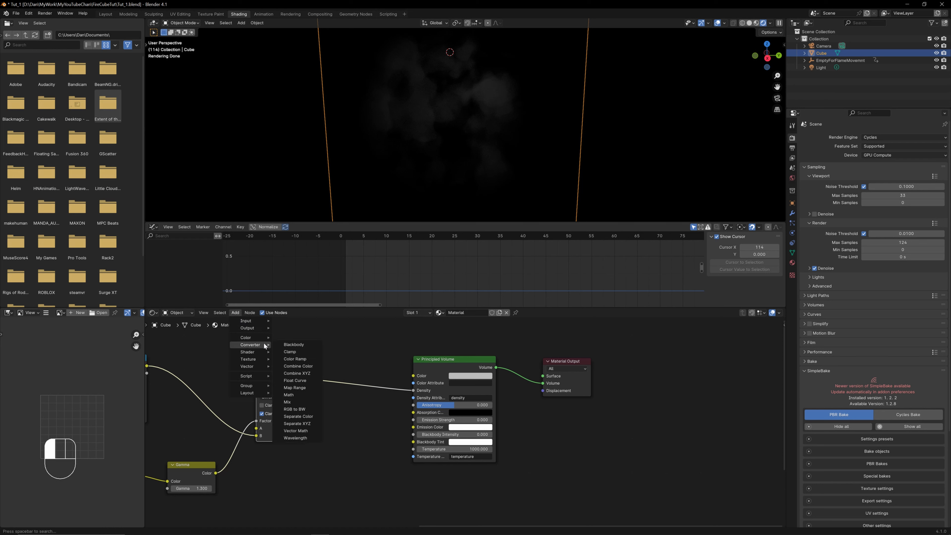
{"action": "left_click", "coordinate": [296, 387]}
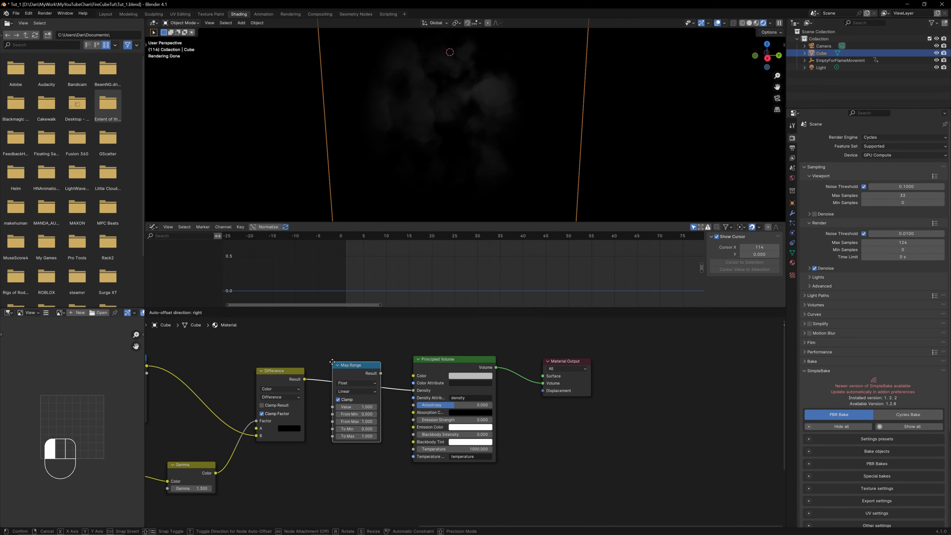
{"action": "left_click", "coordinate": [332, 361]}
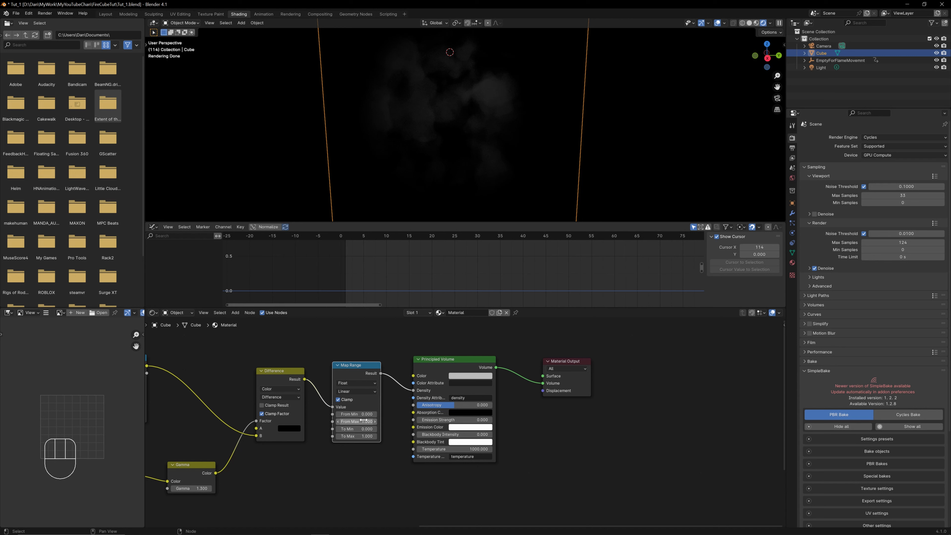
{"action": "left_click_drag", "start_coordinate": [351, 437], "coordinate": [372, 436]}
{"action": "middle_click_drag", "start_coordinate": [464, 190], "coordinate": [472, 140]}
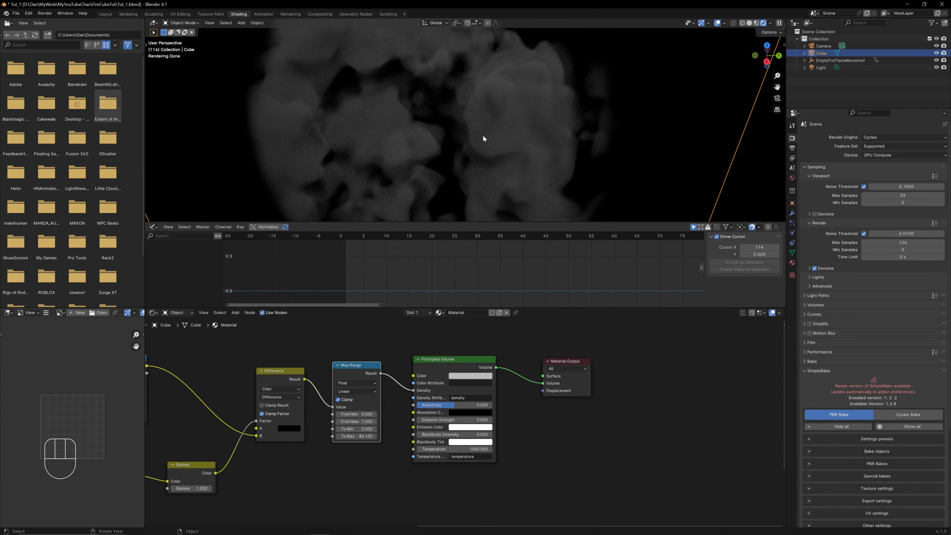
Step: Try a lower To Min on the Map Range node feeding the Density, and return it to 0
{"action": "left_click_drag", "start_coordinate": [355, 428], "coordinate": [335, 428]}
{"action": "left_click", "coordinate": [356, 429]}
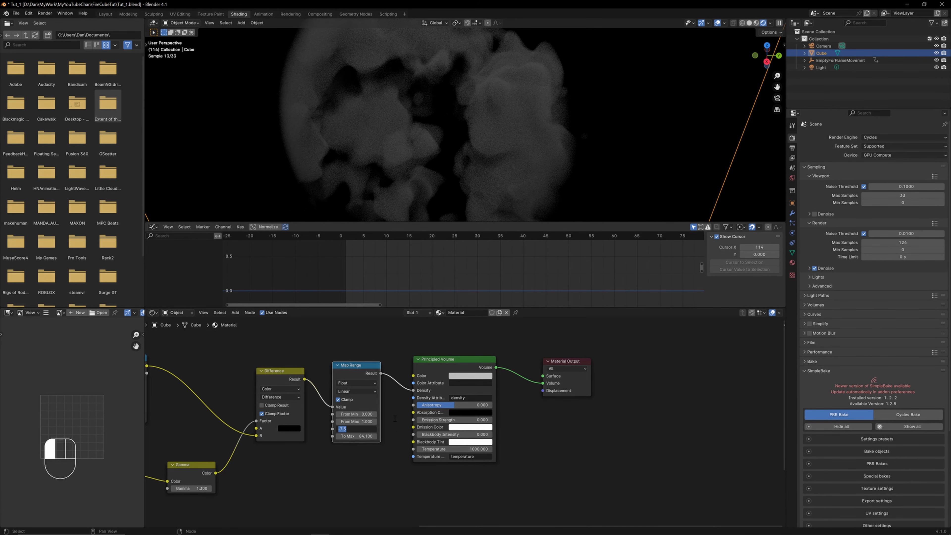
{"action": "type", "text": "09"}
{"action": "key", "text": "Return"}
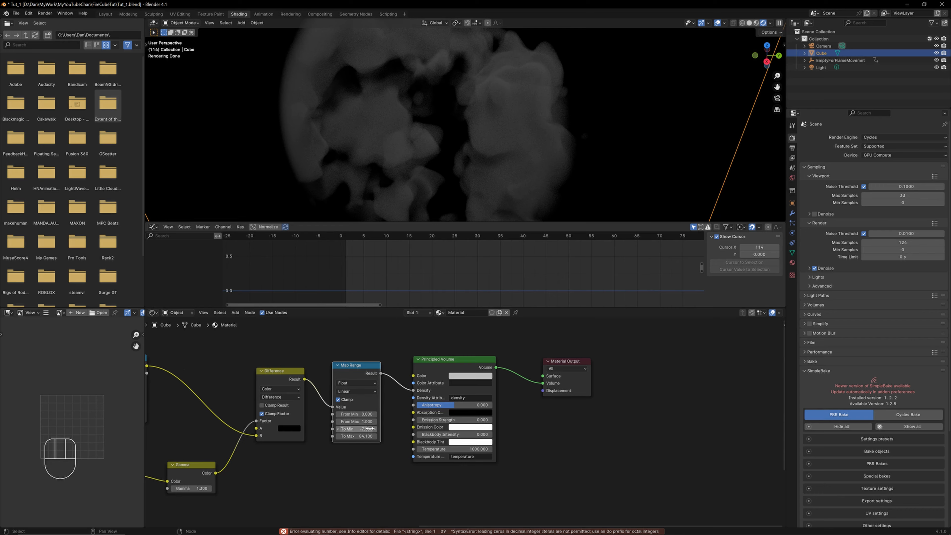
{"action": "left_click", "coordinate": [355, 428]}
{"action": "type", "text": "0"}
{"action": "key", "text": "Return"}
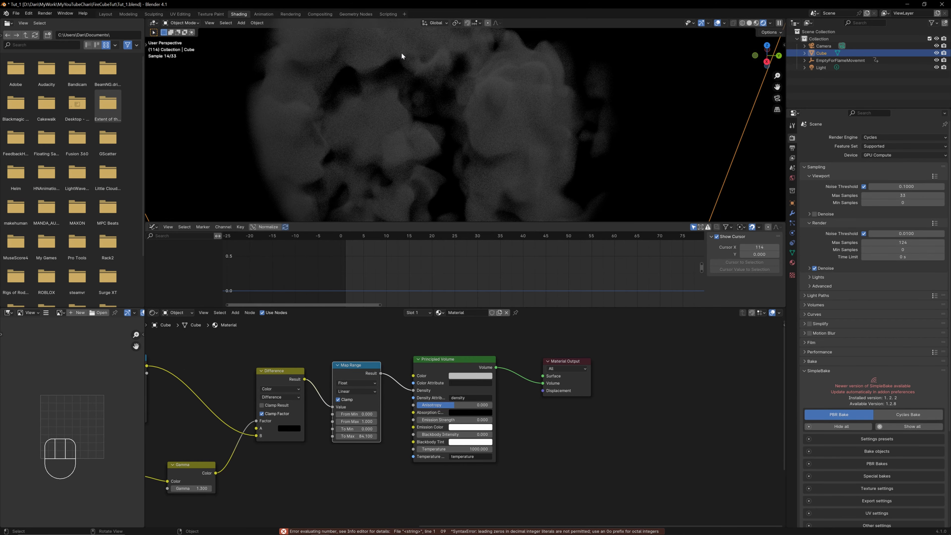
Step: Set the Principled Volume's Emission Color to a fully saturated bright orange and its base Color to a darker orange
{"action": "scroll", "coordinate": [466, 120], "scroll_direction": "down", "scroll_amount": 3}
{"action": "mouse_move", "coordinate": [465, 120]}
{"action": "middle_mouse_down"}
{"action": "mouse_move", "coordinate": [467, 140]}
{"action": "mouse_move", "coordinate": [460, 125]}
{"action": "middle_mouse_up"}
{"action": "scroll", "coordinate": [518, 458], "scroll_direction": "right", "scroll_amount": 2, "text": "ctrl"}
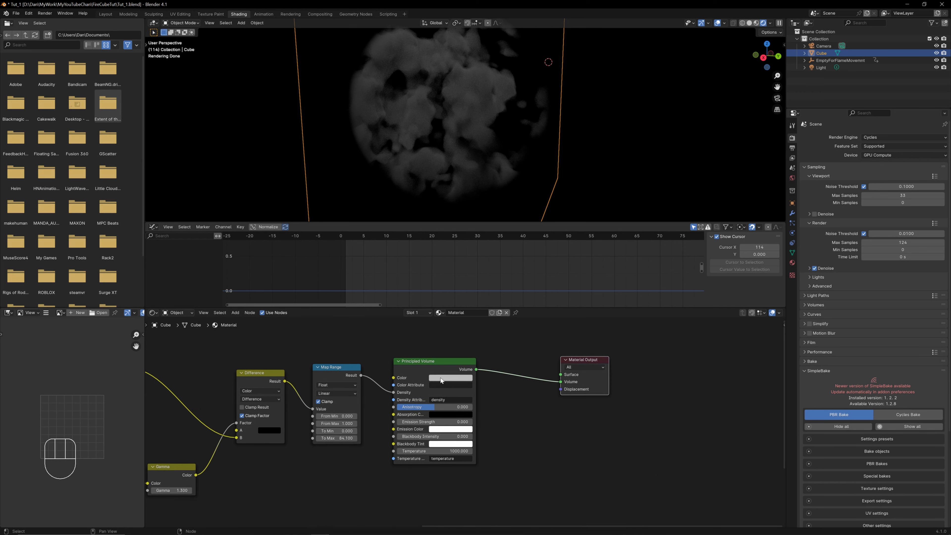
{"action": "middle_click_drag", "start_coordinate": [522, 429], "coordinate": [534, 427]}
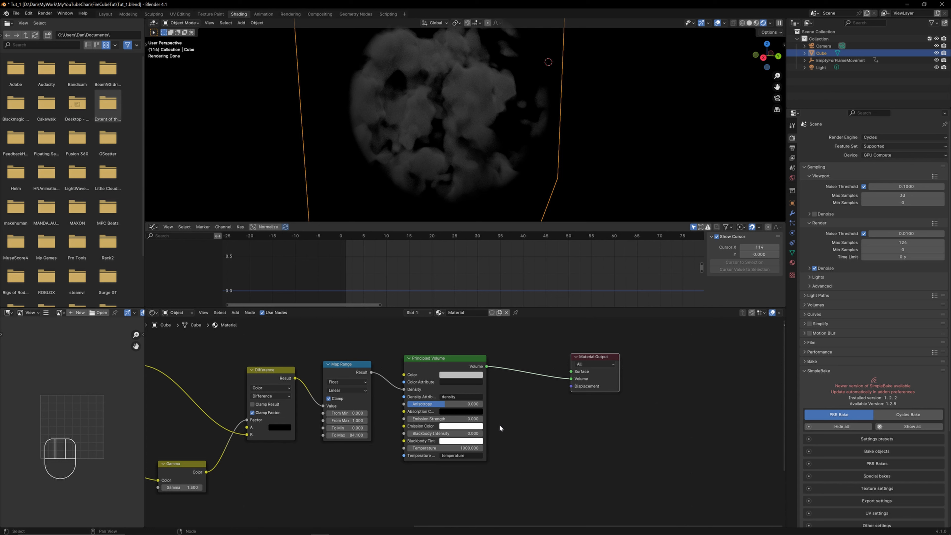
{"action": "left_click", "coordinate": [451, 427]}
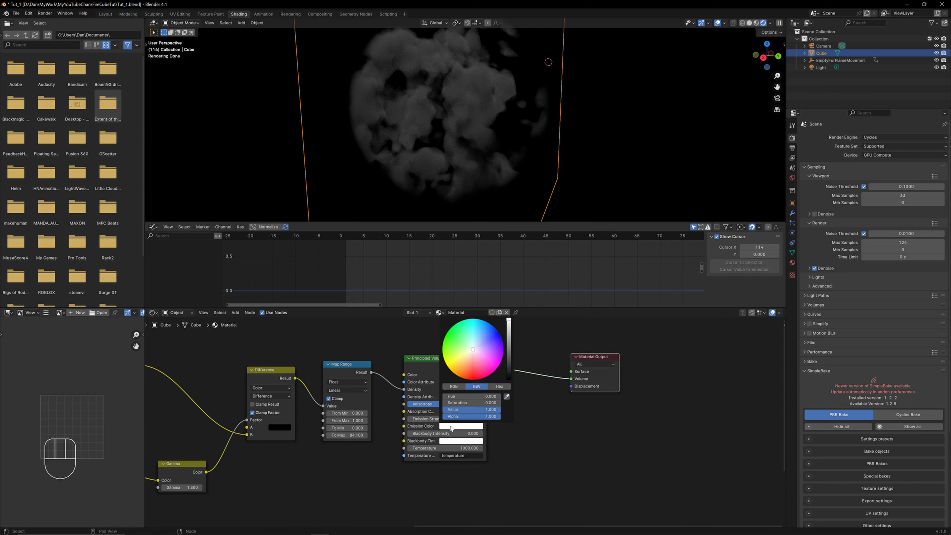
{"action": "left_click_drag", "start_coordinate": [473, 348], "coordinate": [459, 375]}
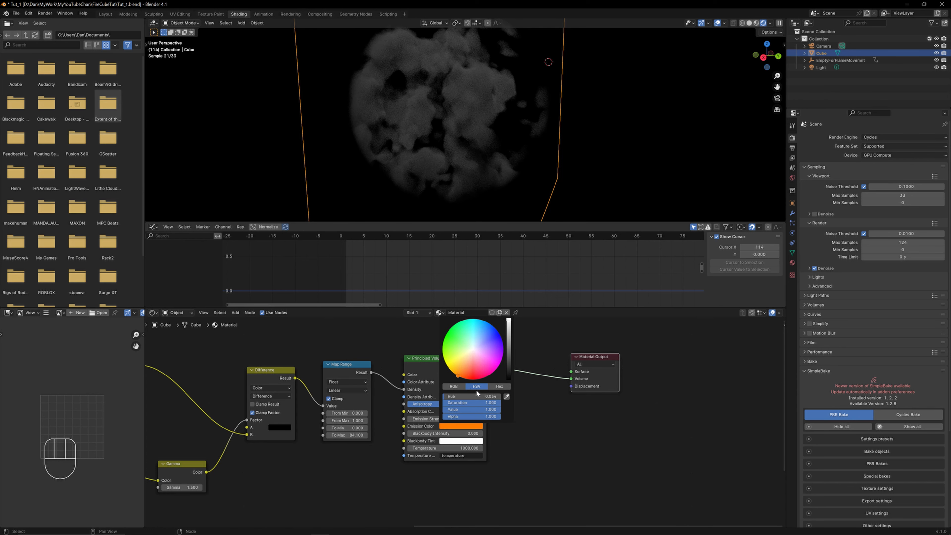
{"action": "left_click", "coordinate": [464, 375]}
{"action": "left_click", "coordinate": [458, 325]}
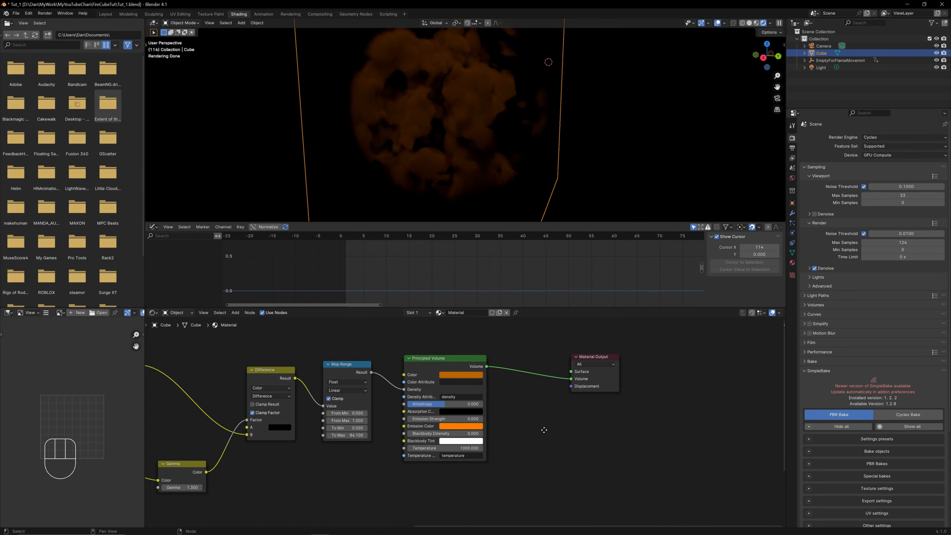
Step: Scrub the animation to frame 34 and examine the volume together with the full noise and gradient node chain
{"action": "middle_click_drag", "start_coordinate": [544, 429], "coordinate": [526, 413]}
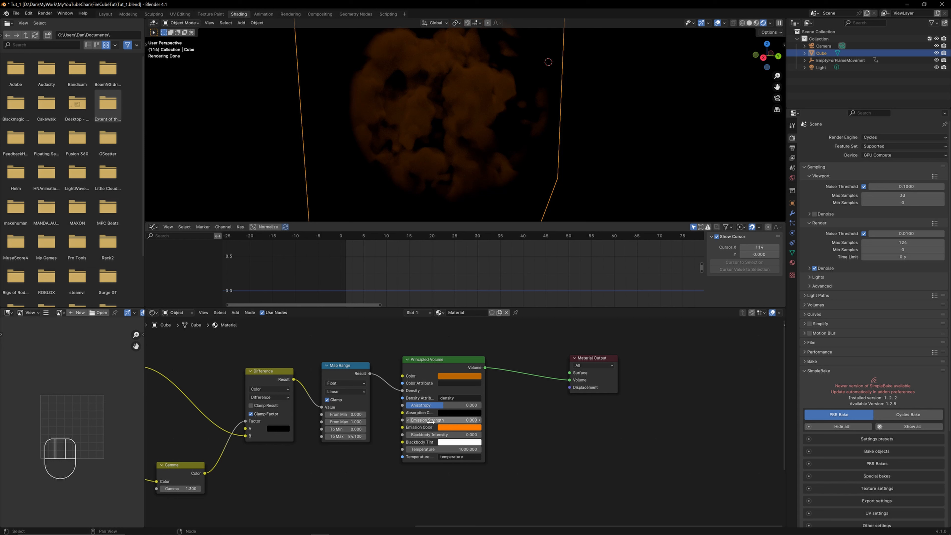
{"action": "middle_click_drag", "start_coordinate": [504, 405], "coordinate": [515, 395]}
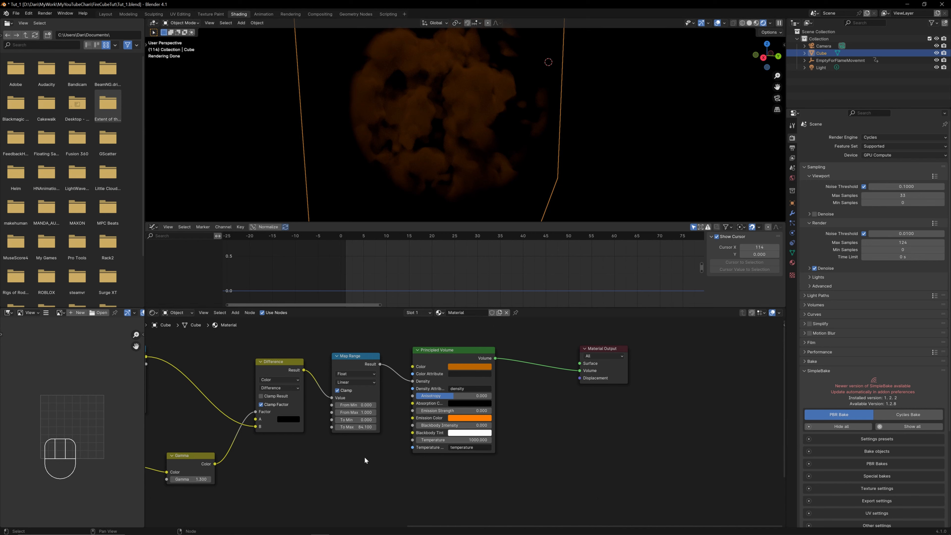
{"action": "scroll", "coordinate": [365, 460], "scroll_direction": "down", "scroll_amount": 4}
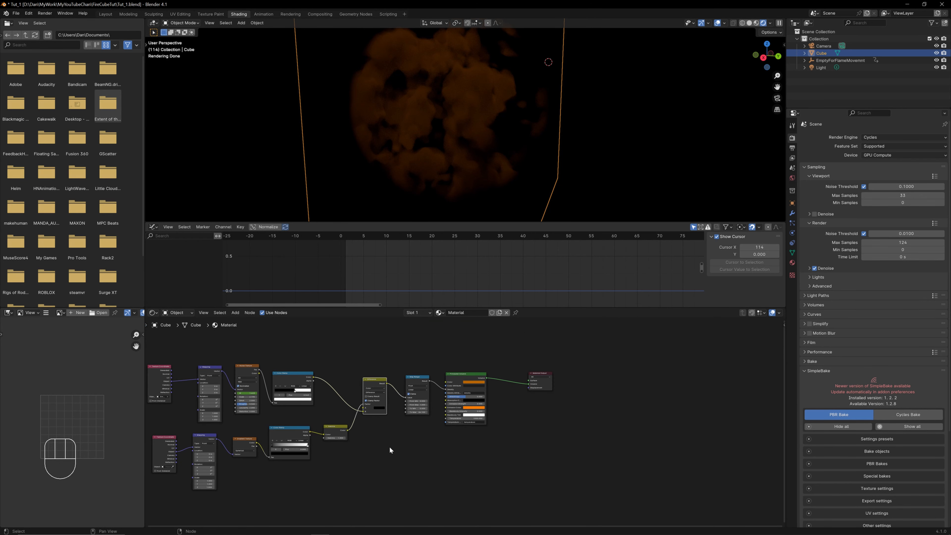
{"action": "middle_click_drag", "start_coordinate": [389, 450], "coordinate": [430, 440]}
{"action": "scroll", "coordinate": [272, 396], "scroll_direction": "up", "scroll_amount": 1}
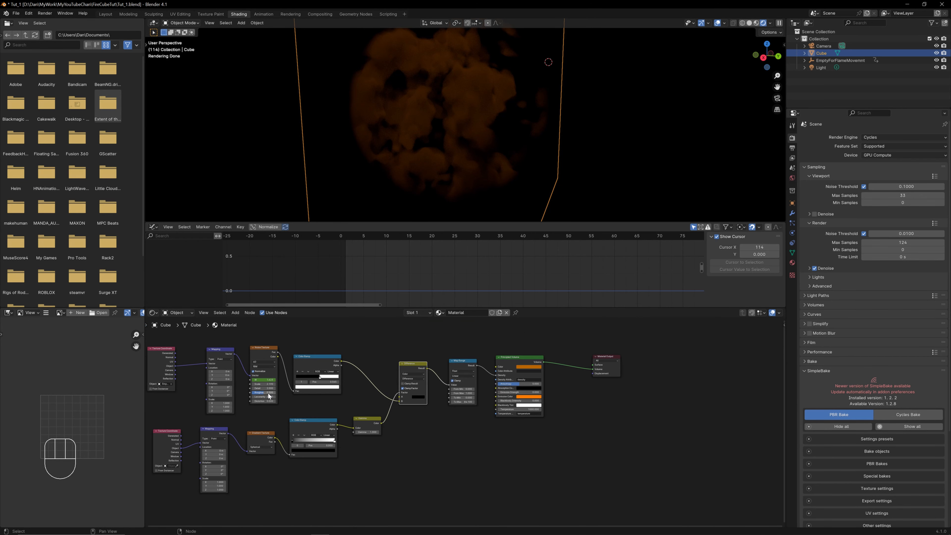
{"action": "middle_click_drag", "start_coordinate": [272, 395], "coordinate": [321, 351]}
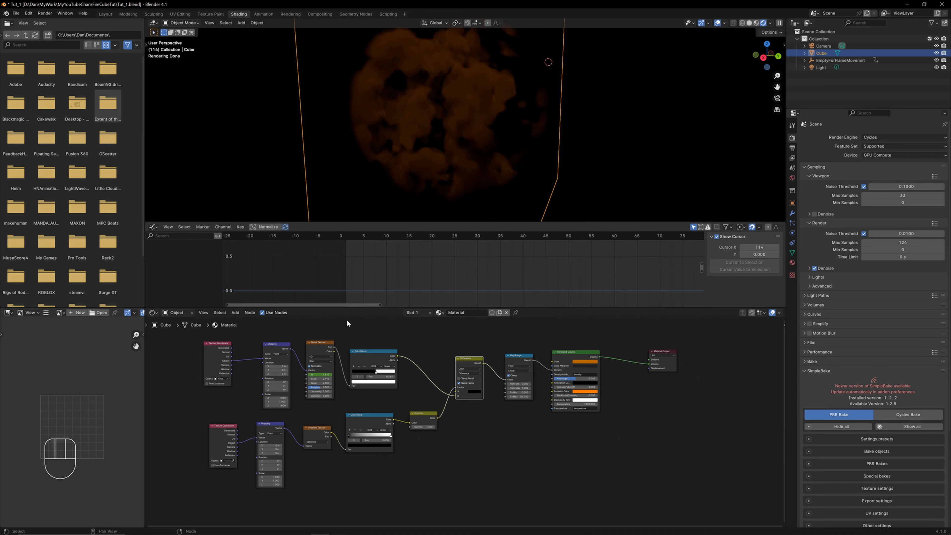
{"action": "left_click_drag", "start_coordinate": [370, 237], "coordinate": [495, 242]}
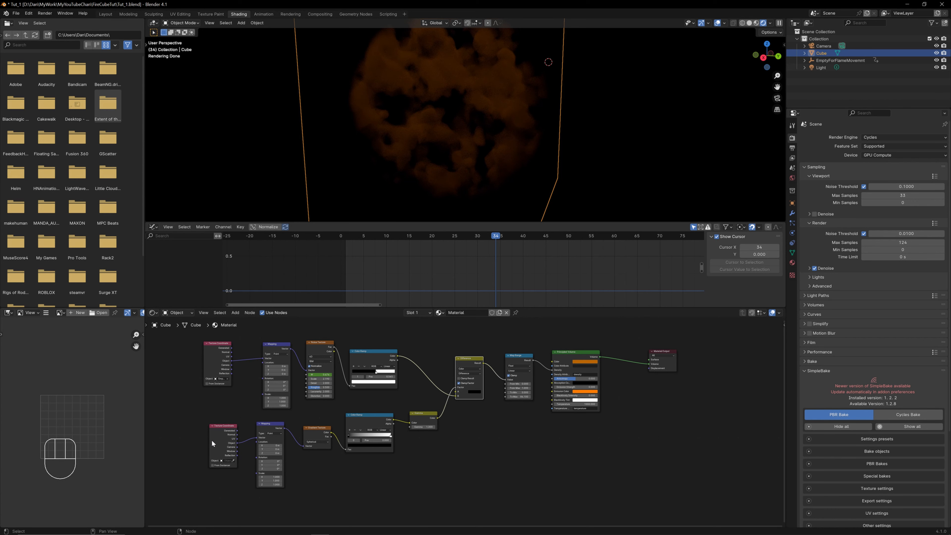
{"action": "scroll", "coordinate": [314, 457], "scroll_direction": "up", "scroll_amount": 2}
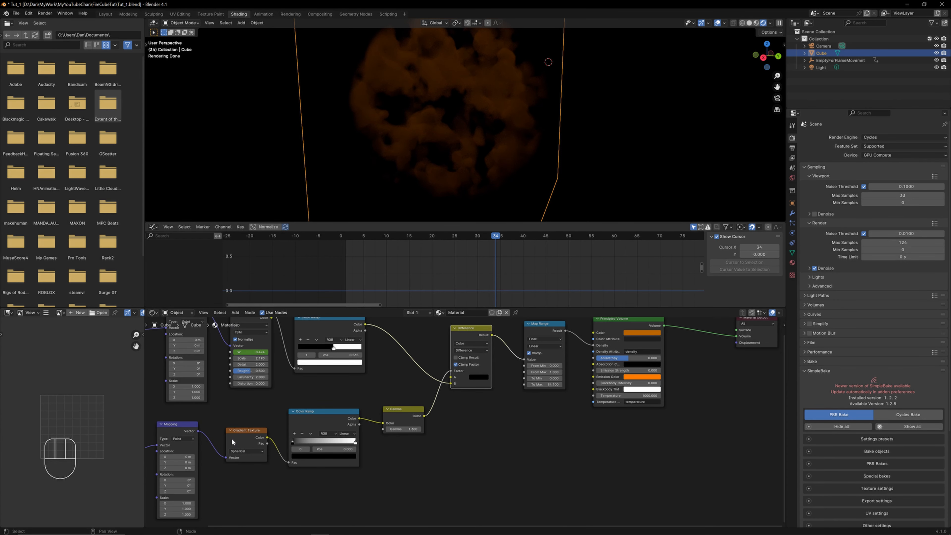
{"action": "middle_click_drag", "start_coordinate": [411, 446], "coordinate": [324, 482]}
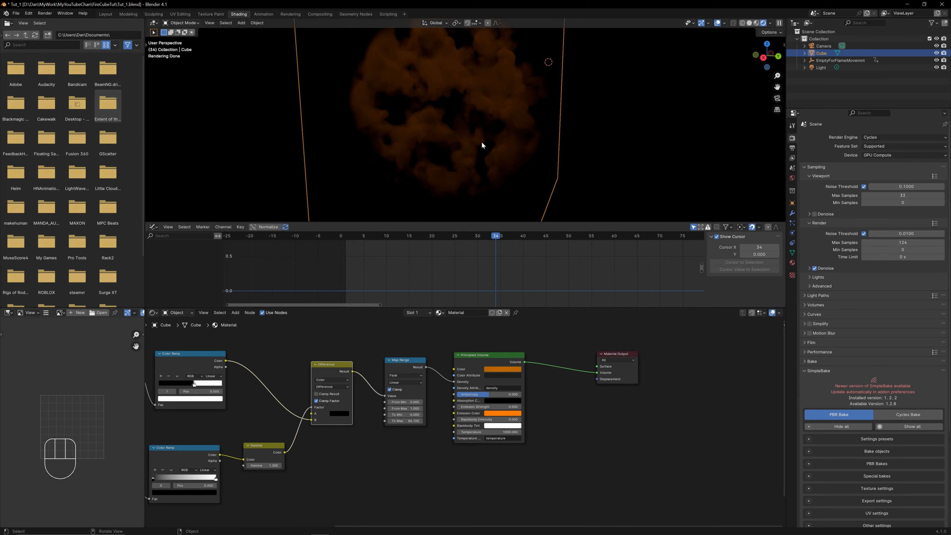
{"action": "scroll", "coordinate": [473, 131], "scroll_direction": "down", "scroll_amount": 2}
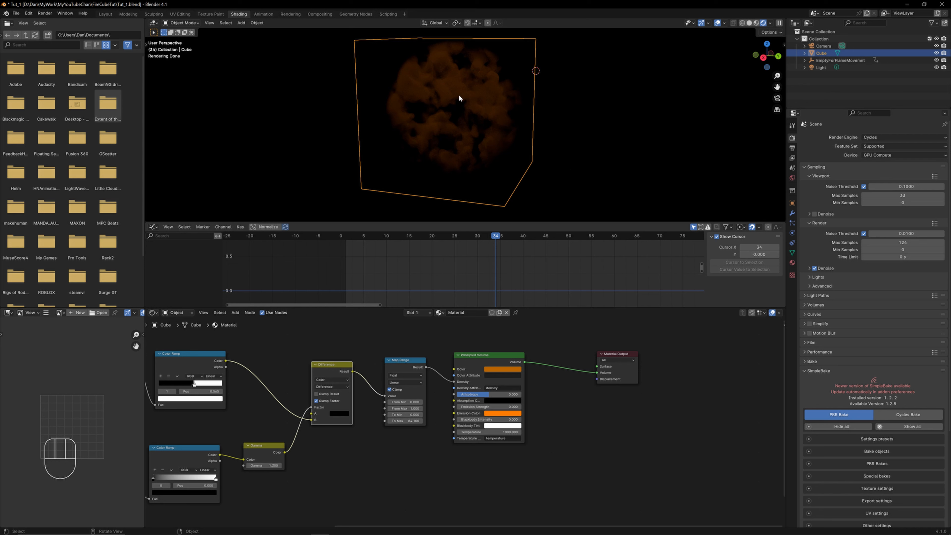
Step: Brighten the world background color to a dark gray with Value 0.054 and check the volume from another angle
{"action": "left_click", "coordinate": [792, 178]}
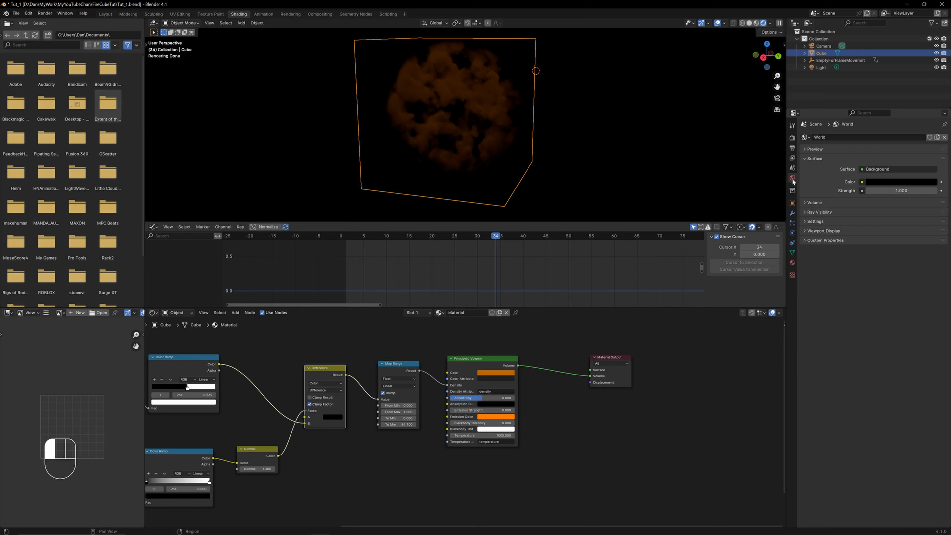
{"action": "left_click", "coordinate": [899, 183]}
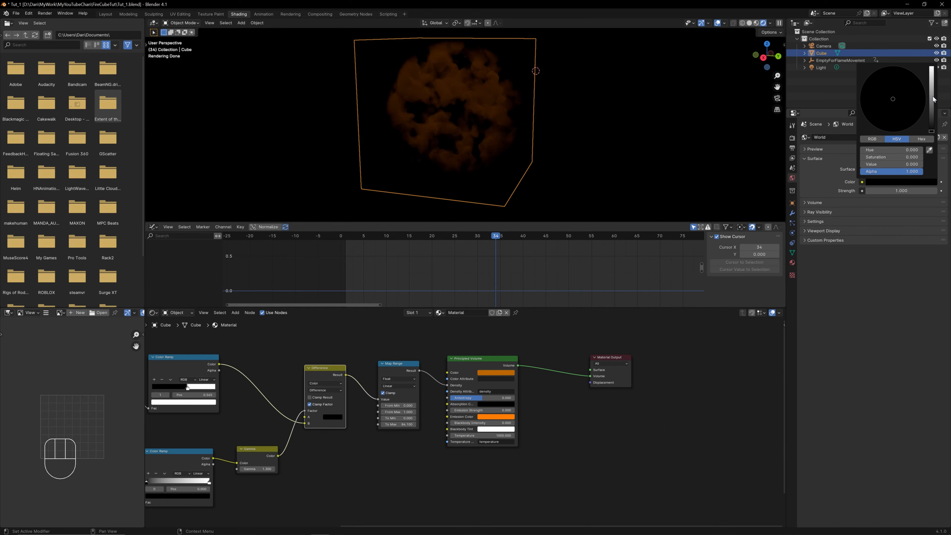
{"action": "mouse_move", "coordinate": [932, 100]}
{"action": "left_mouse_down"}
{"action": "mouse_move", "coordinate": [932, 86]}
{"action": "mouse_move", "coordinate": [931, 115]}
{"action": "left_mouse_up"}
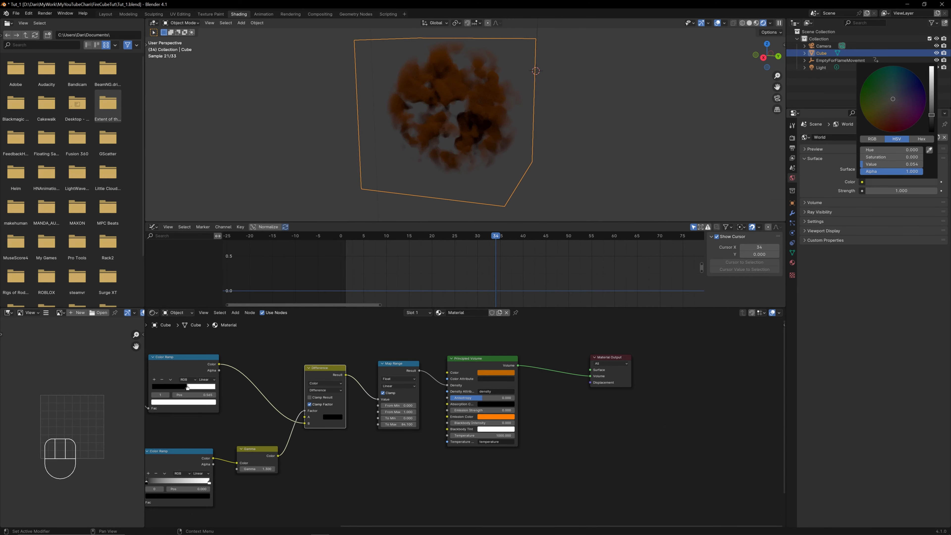
{"action": "middle_click_drag", "start_coordinate": [492, 128], "coordinate": [444, 118]}
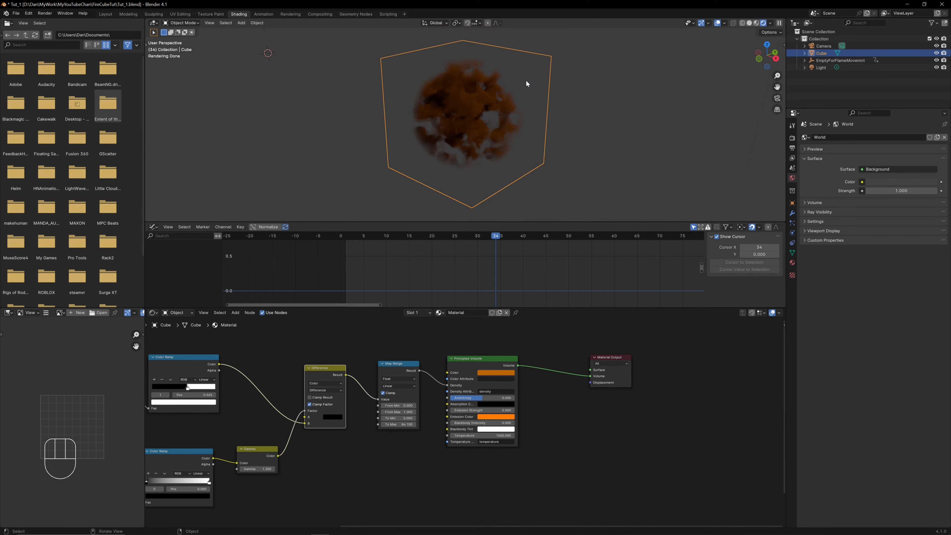
Step: Move the Material Output and Principled Volume nodes farther out to make room after the Map Range node
{"action": "left_click", "coordinate": [372, 479]}
{"action": "middle_click_drag", "start_coordinate": [468, 438], "coordinate": [405, 443]}
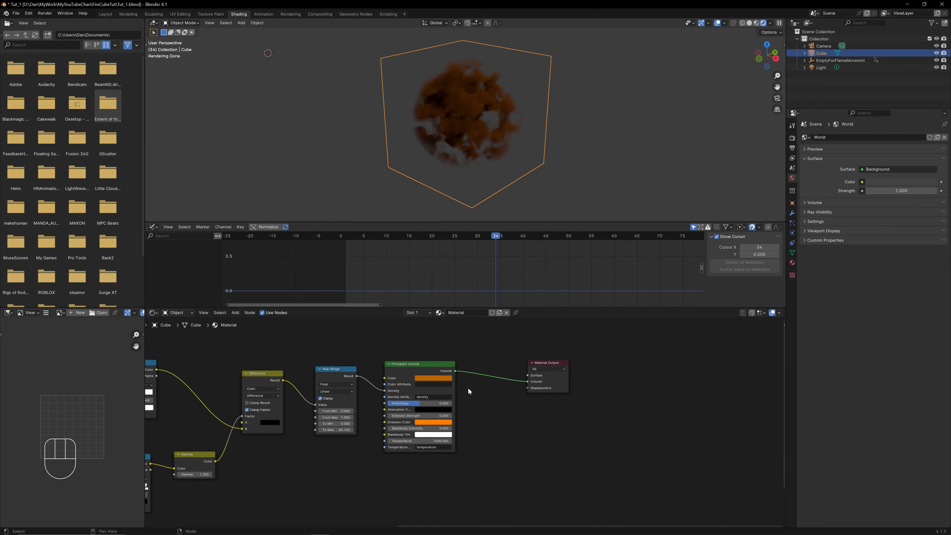
{"action": "left_click_drag", "start_coordinate": [535, 366], "coordinate": [553, 364]}
{"action": "left_click_drag", "start_coordinate": [425, 365], "coordinate": [465, 355]}
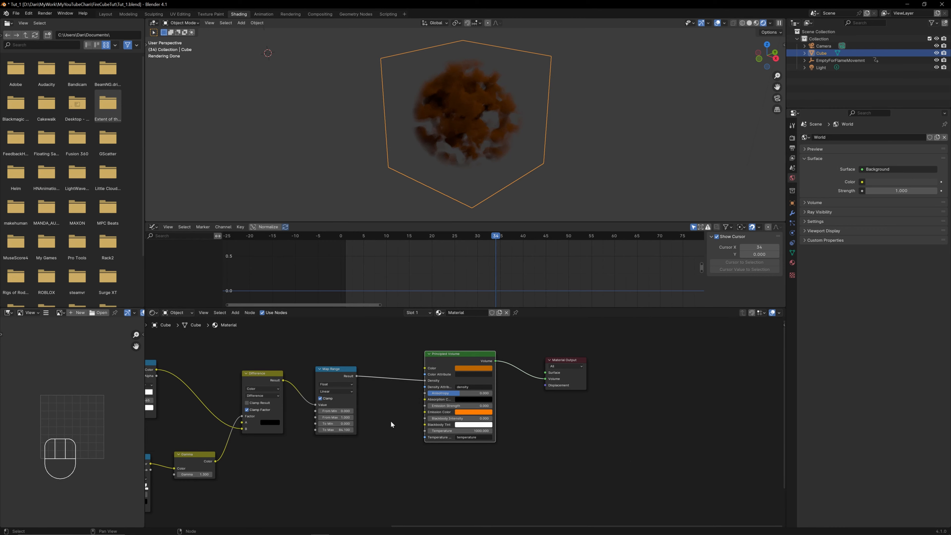
{"action": "middle_click_drag", "start_coordinate": [378, 449], "coordinate": [450, 417]}
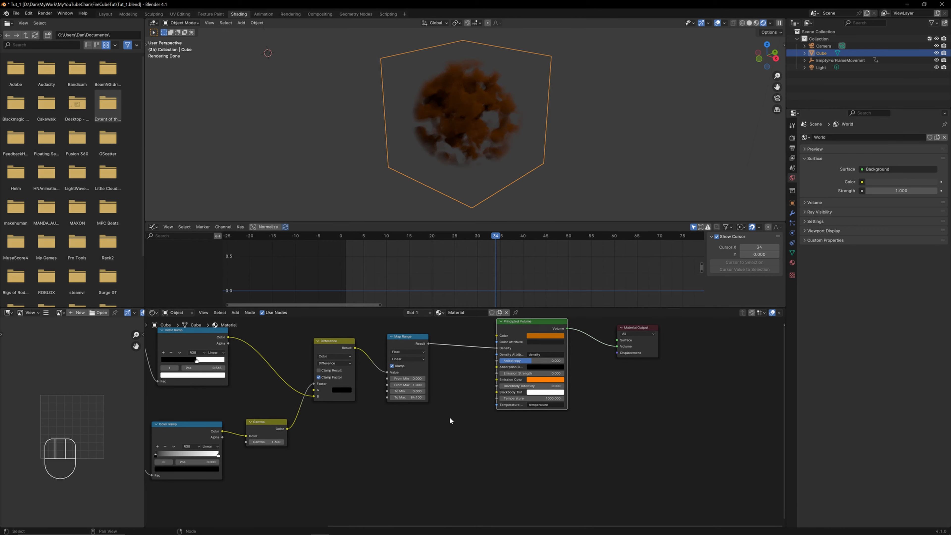
Step: Add a second Map Range node below the first and connect it from the Difference Result to the Principled Volume's Emission Strength
{"action": "left_click", "coordinate": [234, 312]}
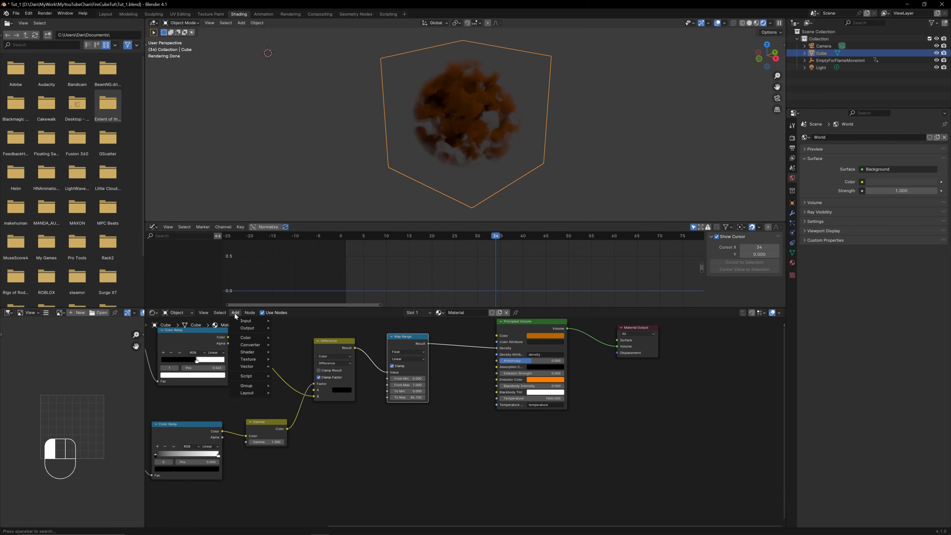
{"action": "mouse_move", "coordinate": [245, 339]}
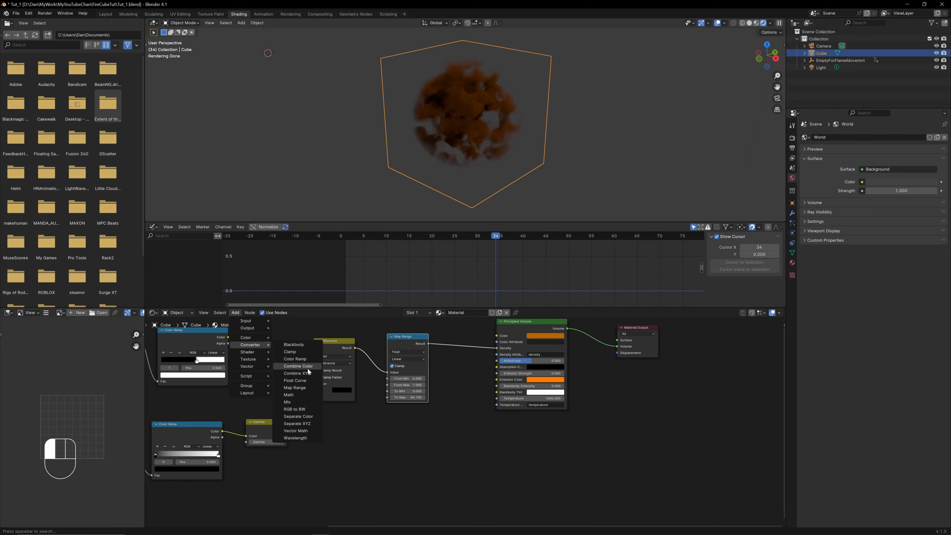
{"action": "left_click", "coordinate": [303, 387]}
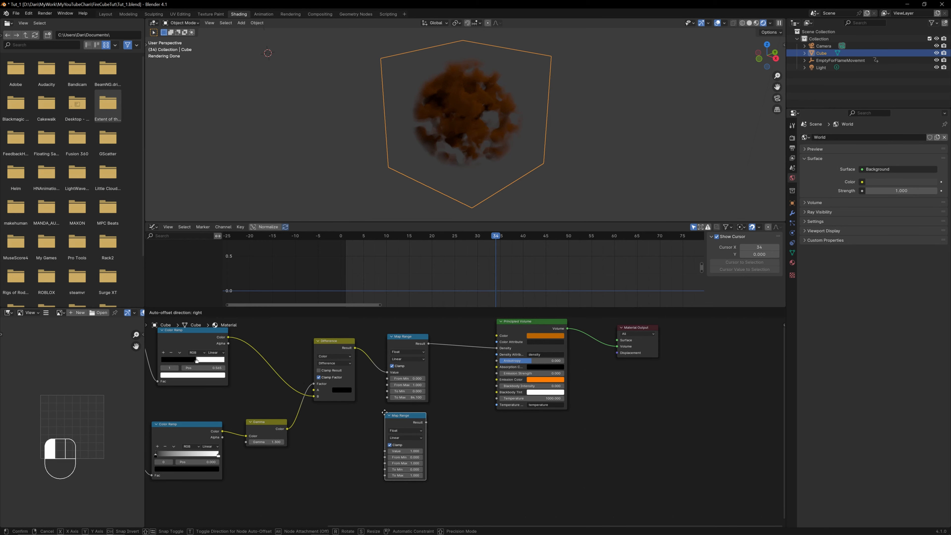
{"action": "left_click", "coordinate": [393, 417]}
{"action": "left_click_drag", "start_coordinate": [355, 348], "coordinate": [385, 450]}
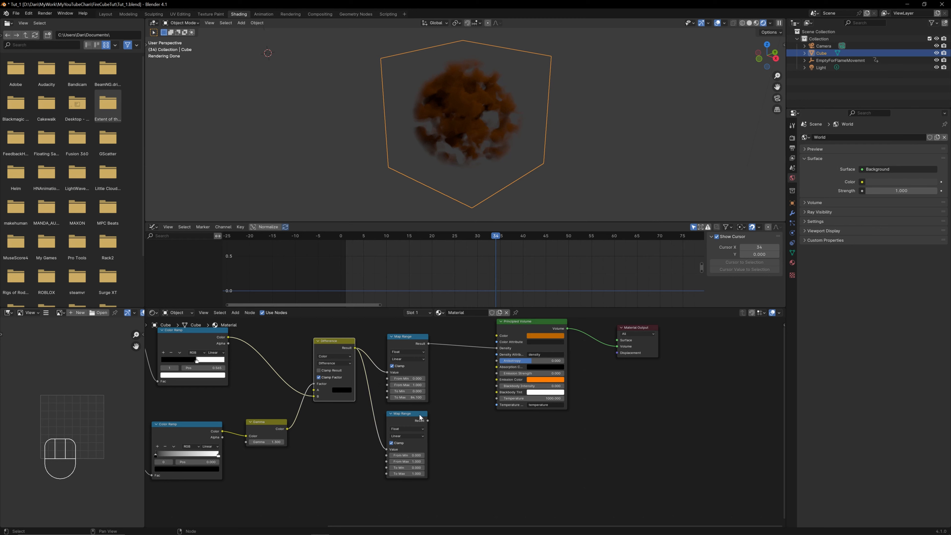
{"action": "left_click_drag", "start_coordinate": [415, 411], "coordinate": [452, 404]}
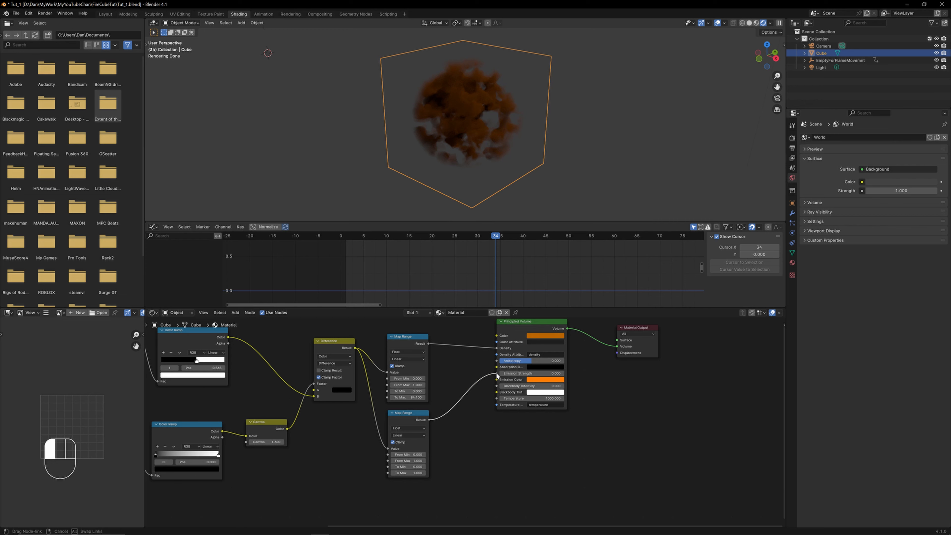
{"action": "left_click_drag", "start_coordinate": [498, 375], "coordinate": [497, 374]}
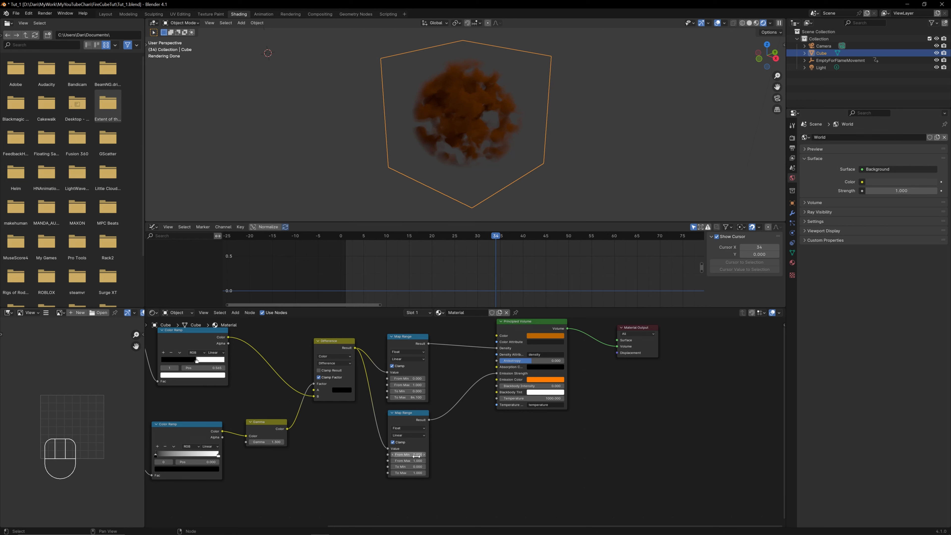
Step: Raise the To Max of the emission Map Range node and play the animation to preview the glowing volume
{"action": "left_click_drag", "start_coordinate": [408, 472], "coordinate": [442, 472]}
{"action": "scroll", "coordinate": [512, 136], "scroll_direction": "up", "scroll_amount": 4}
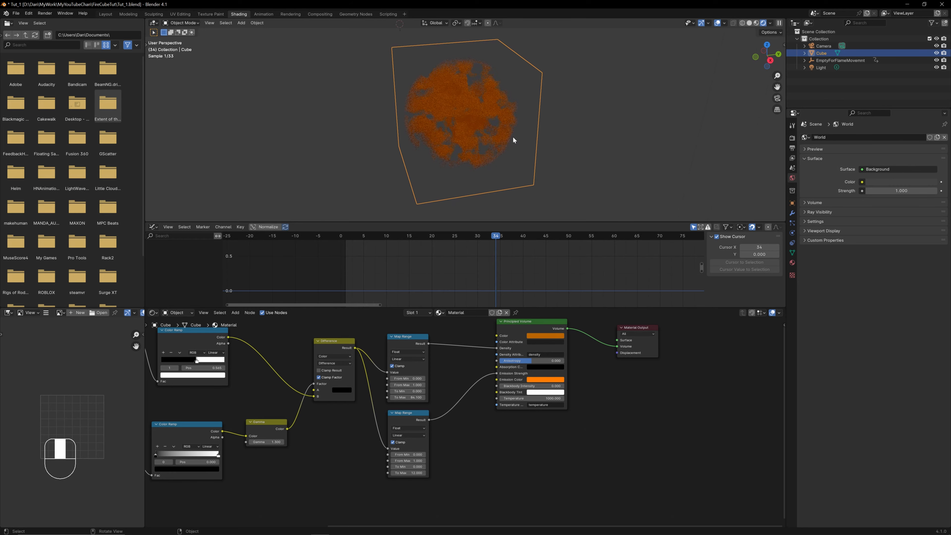
{"action": "key", "text": "space"}
{"action": "middle_click_drag", "start_coordinate": [553, 121], "coordinate": [531, 129]}
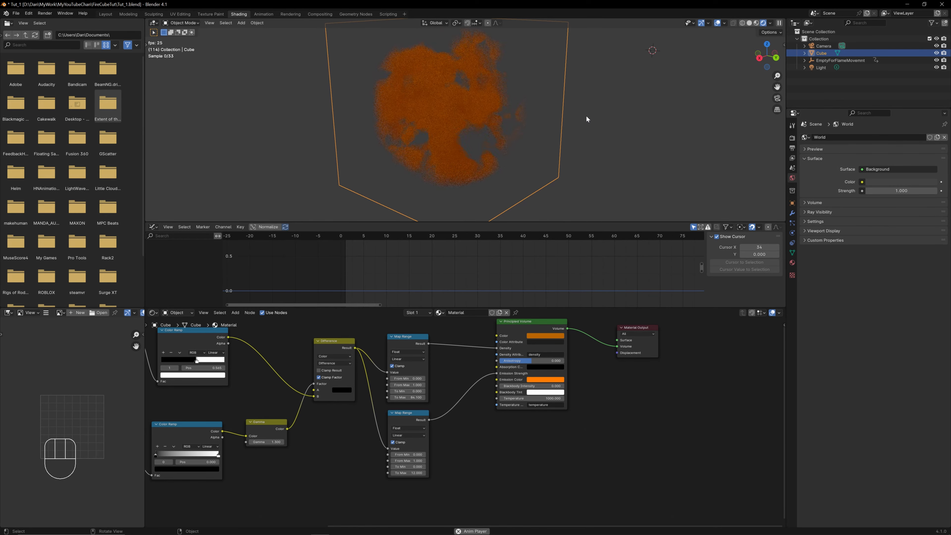
{"action": "key", "text": "space"}
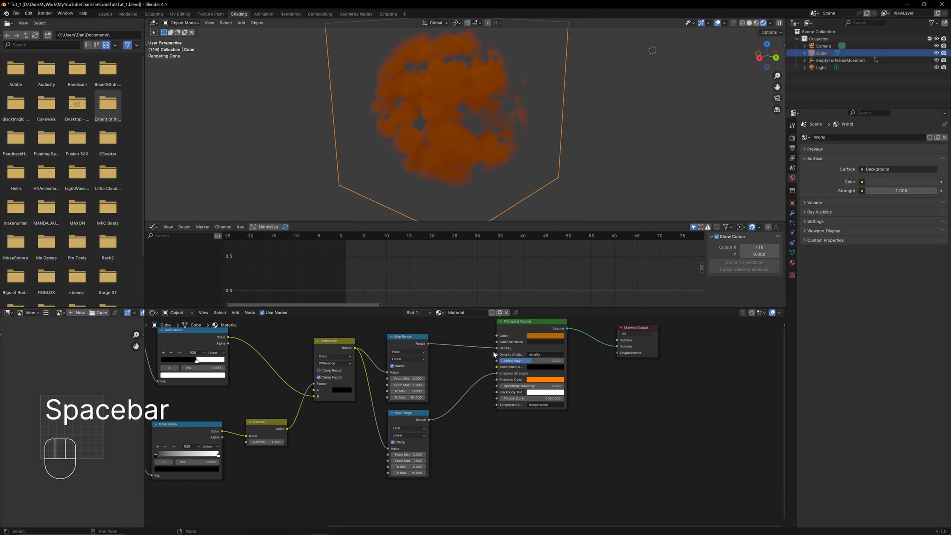
Step: Disconnect the second Map Range node's Result from the Principled Volume's Emission Strength
{"action": "left_click_drag", "start_coordinate": [496, 374], "coordinate": [480, 390]}
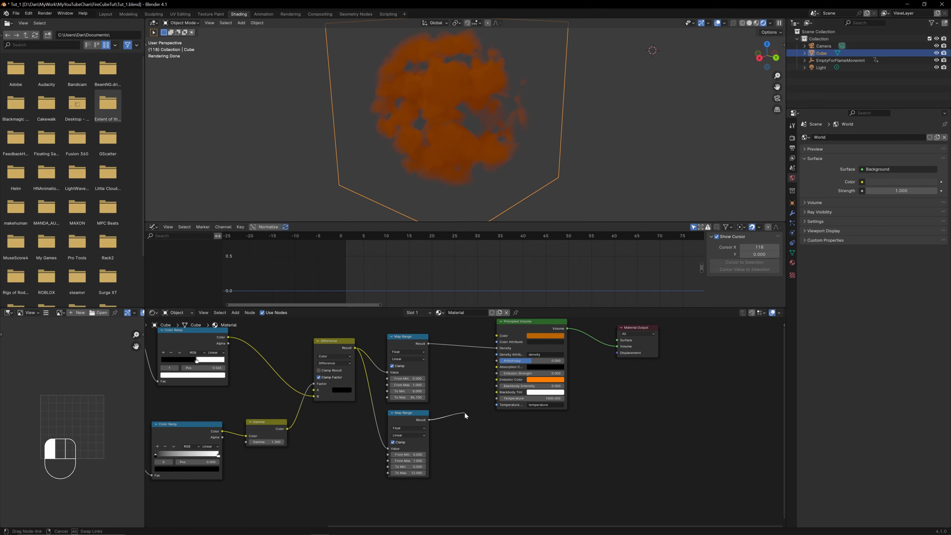
{"action": "left_click_drag", "start_coordinate": [464, 413], "coordinate": [465, 411]}
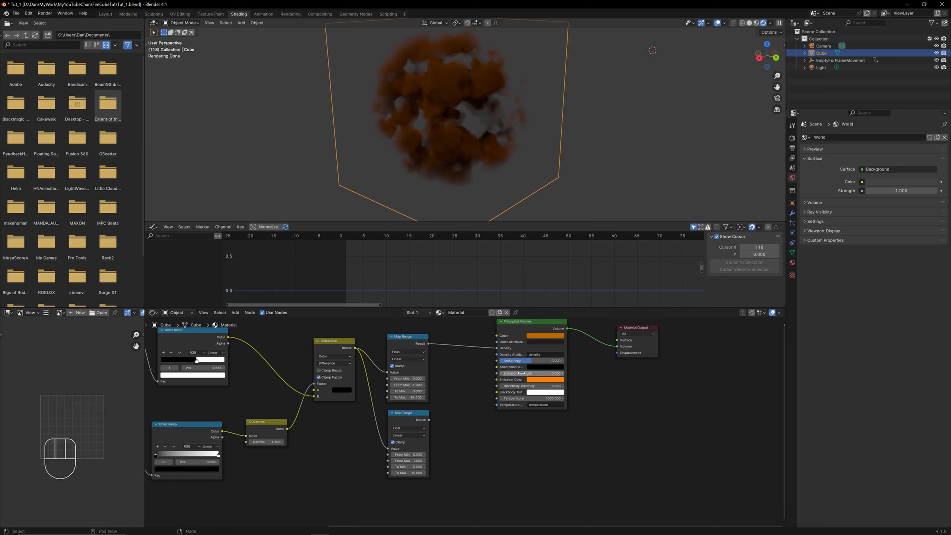
Step: Raise the Principled Volume's uniform Emission Strength and play the animation to preview the glow across the cube
{"action": "left_click_drag", "start_coordinate": [521, 373], "coordinate": [555, 373]}
{"action": "middle_click_drag", "start_coordinate": [467, 148], "coordinate": [508, 128]}
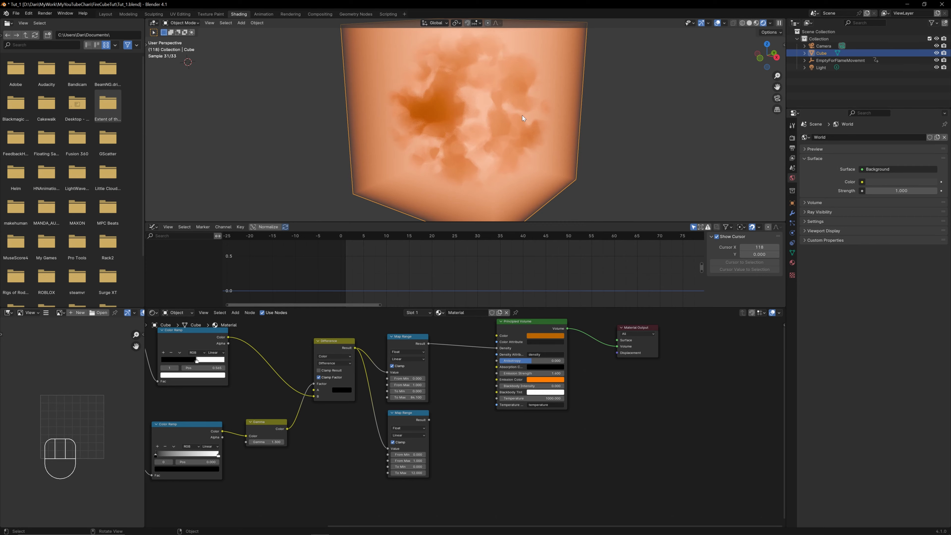
{"action": "key", "text": "space"}
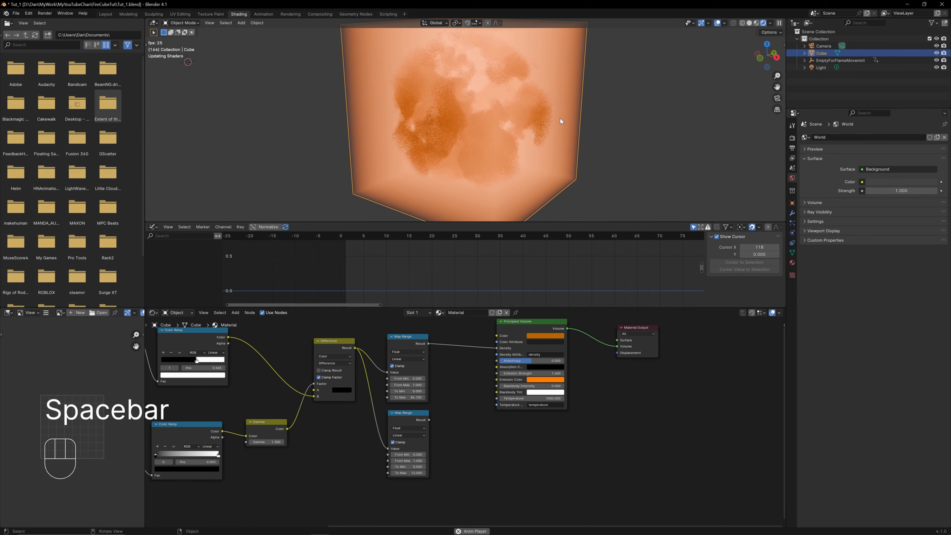
{"action": "key", "text": "space"}
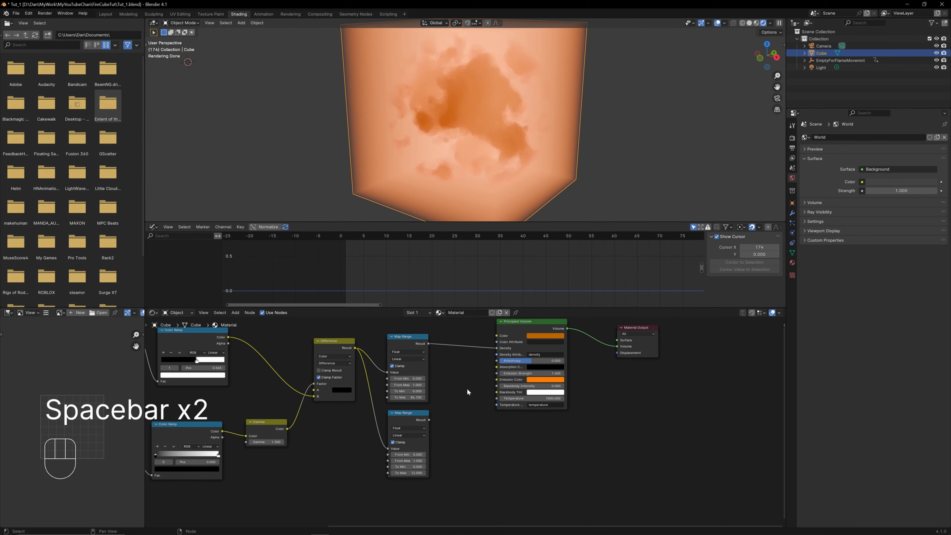
Step: Reconnect the second Map Range's Result to the Principled Volume's Emission Strength and move the density Map Range node higher
{"action": "left_click_drag", "start_coordinate": [428, 419], "coordinate": [497, 376]}
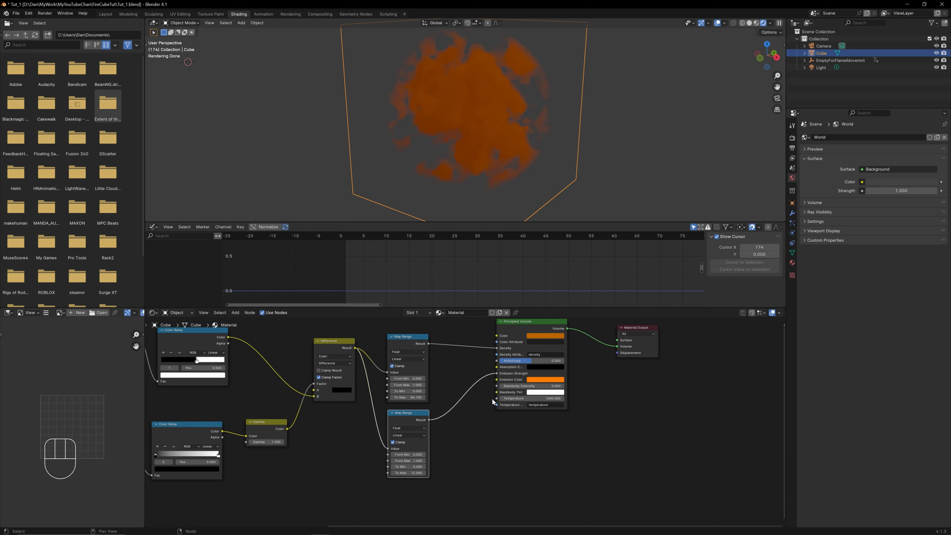
{"action": "middle_click_drag", "start_coordinate": [484, 409], "coordinate": [474, 422]}
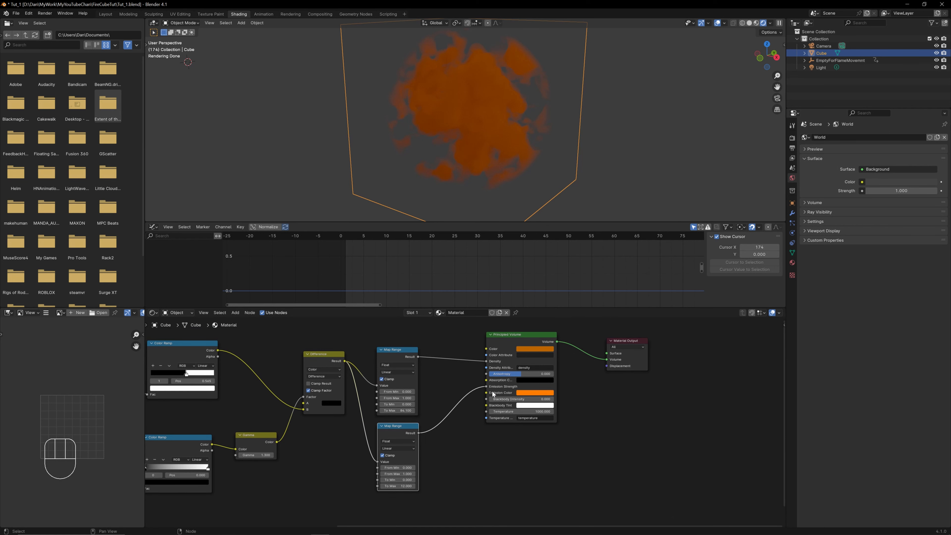
{"action": "middle_click_drag", "start_coordinate": [466, 95], "coordinate": [501, 142]}
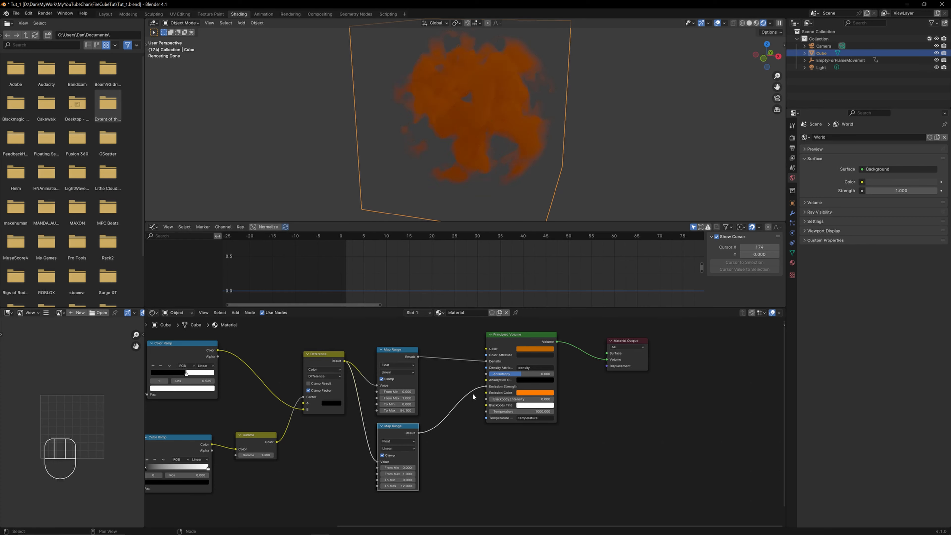
{"action": "left_click_drag", "start_coordinate": [414, 353], "coordinate": [419, 336]}
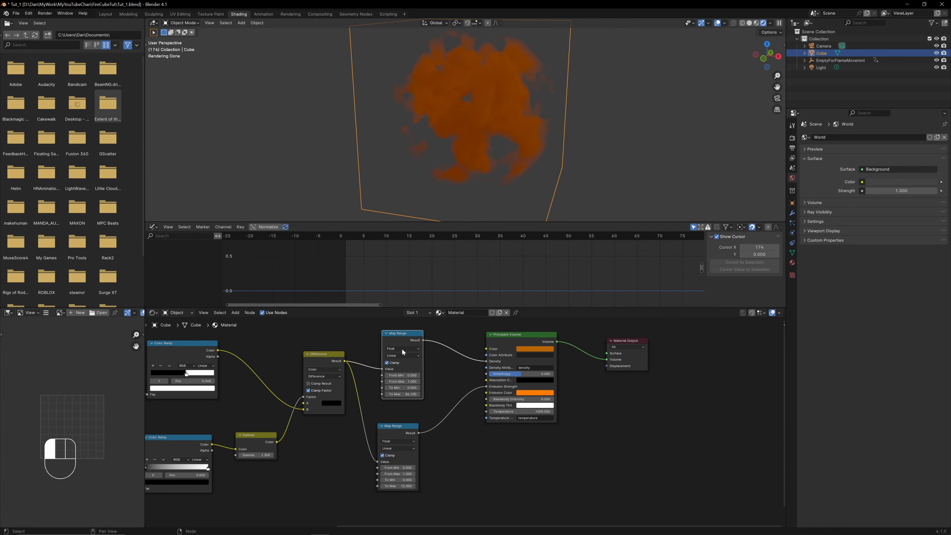
Step: Try a different To Min on the emission Map Range node and reset it to 0
{"action": "left_click_drag", "start_coordinate": [405, 479], "coordinate": [388, 480]}
{"action": "left_click", "coordinate": [397, 480]}
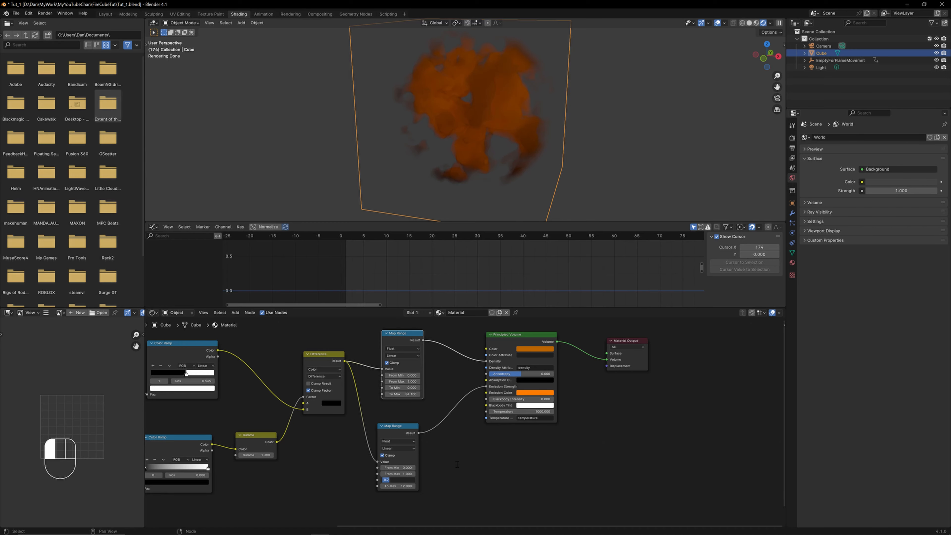
{"action": "type", "text": "0"}
{"action": "key", "text": "Return"}
Step: Adjust the noise Color Ramp, placing the black stop at 0.535 and the white stop at about 0.64
{"action": "scroll", "coordinate": [455, 464], "scroll_direction": "up", "scroll_amount": 4}
{"action": "middle_click_drag", "start_coordinate": [455, 465], "coordinate": [464, 416]}
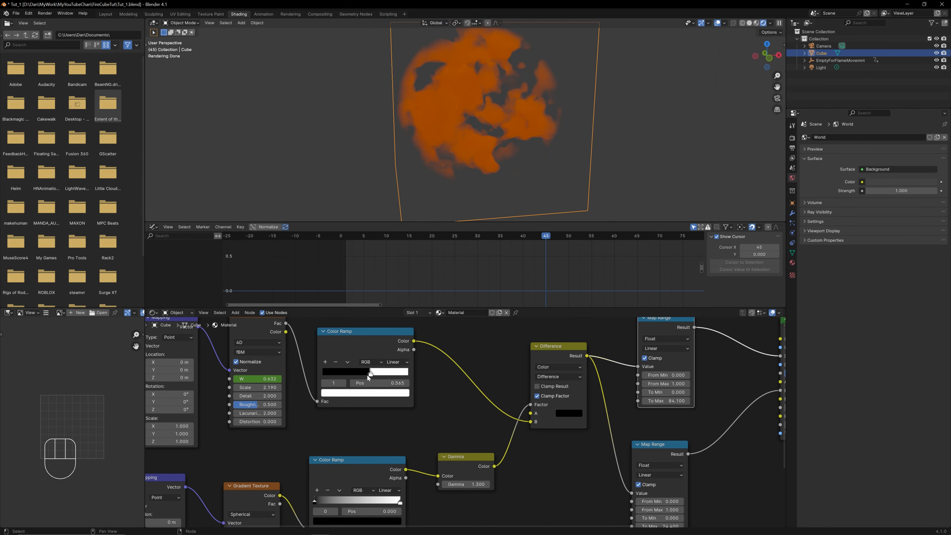
{"action": "mouse_move", "coordinate": [367, 374]}
{"action": "left_mouse_down"}
{"action": "mouse_move", "coordinate": [357, 375]}
{"action": "mouse_move", "coordinate": [381, 376]}
{"action": "mouse_move", "coordinate": [369, 373]}
{"action": "left_mouse_up"}
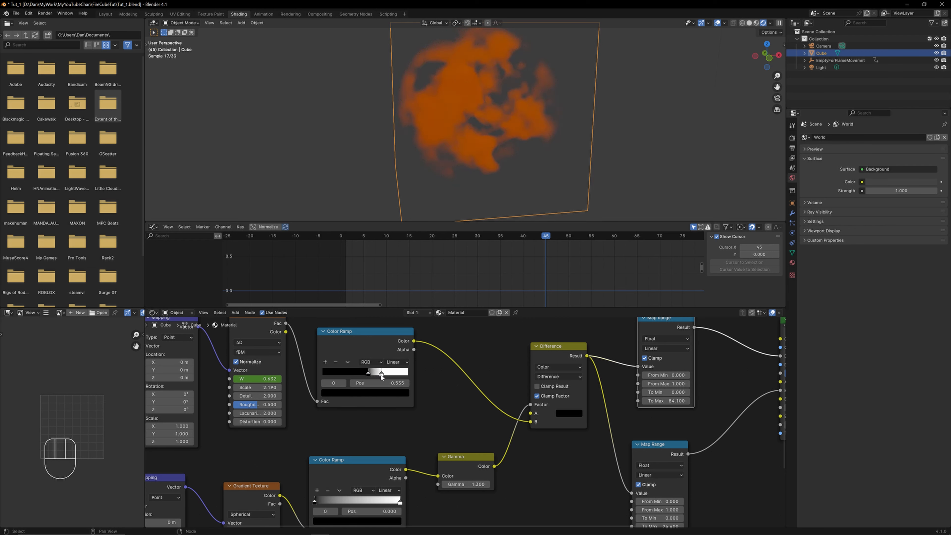
{"action": "left_click", "coordinate": [381, 375]}
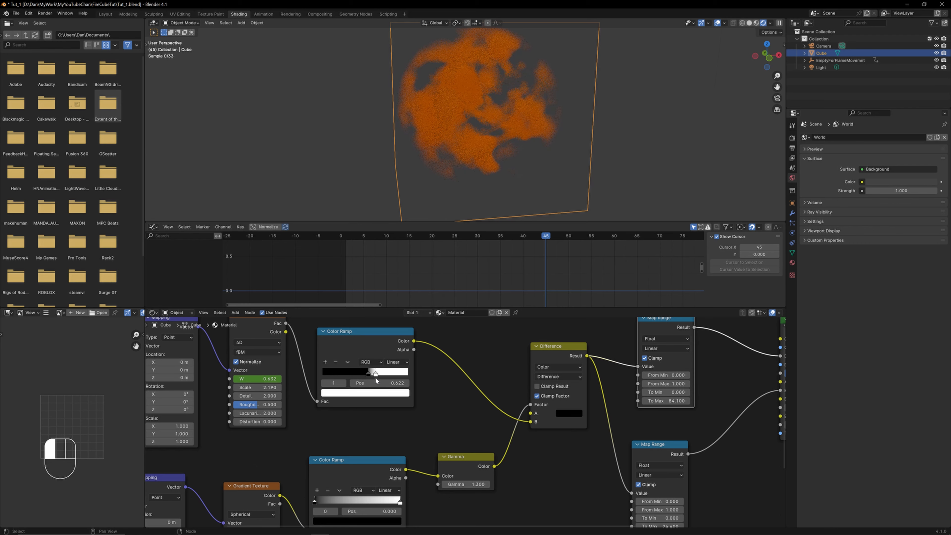
{"action": "left_click", "coordinate": [45, 13]}
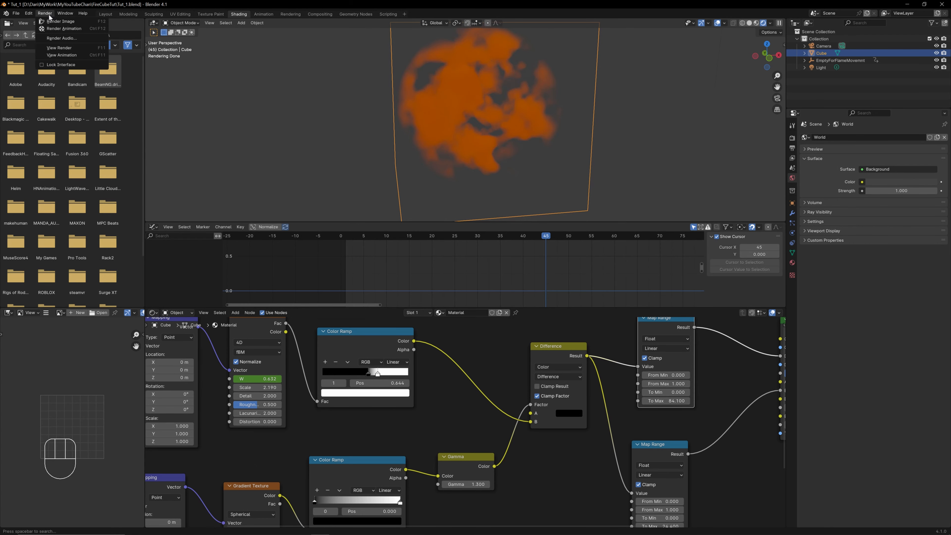
{"action": "left_click", "coordinate": [56, 21]}
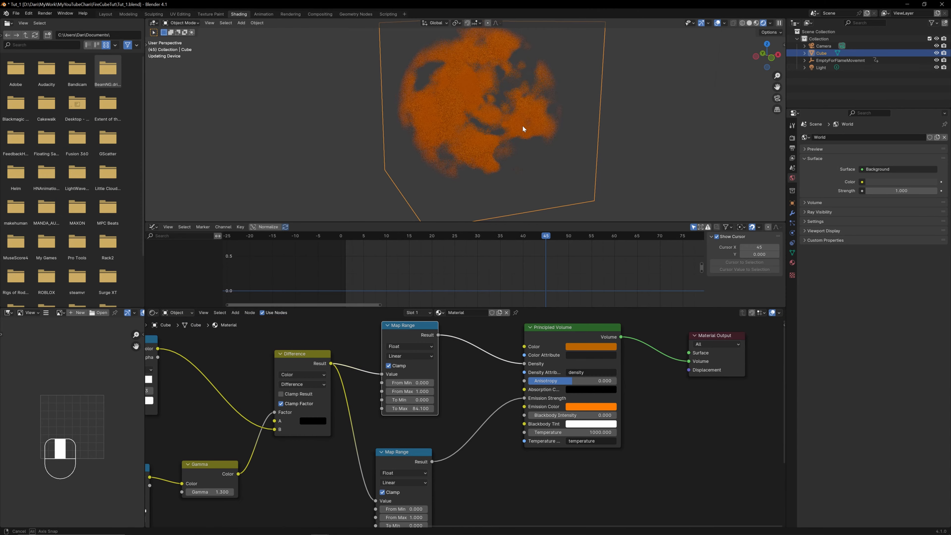
Step: Set the Noise Texture's Detail to 15 and its Distortion to 0.5
{"action": "middle_click_drag", "start_coordinate": [457, 124], "coordinate": [508, 120]}
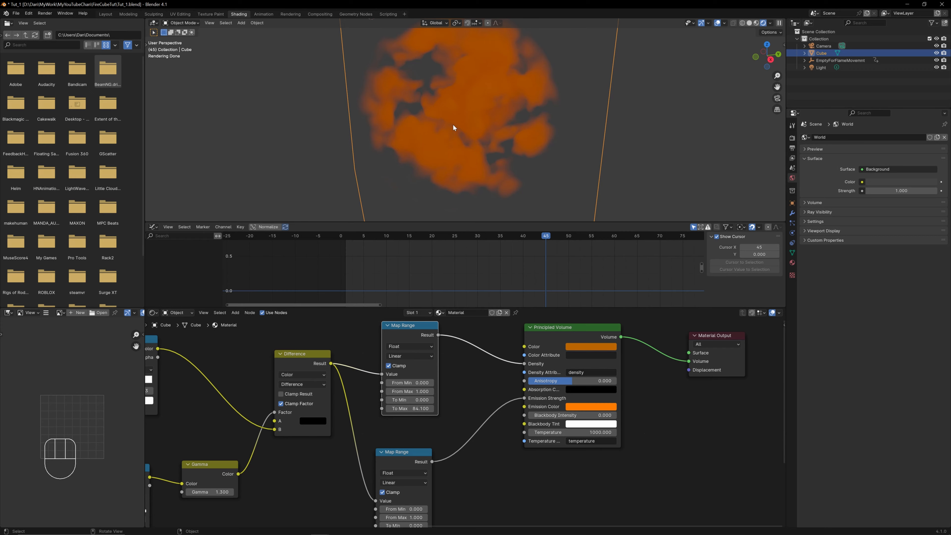
{"action": "middle_click_drag", "start_coordinate": [305, 321], "coordinate": [408, 450]}
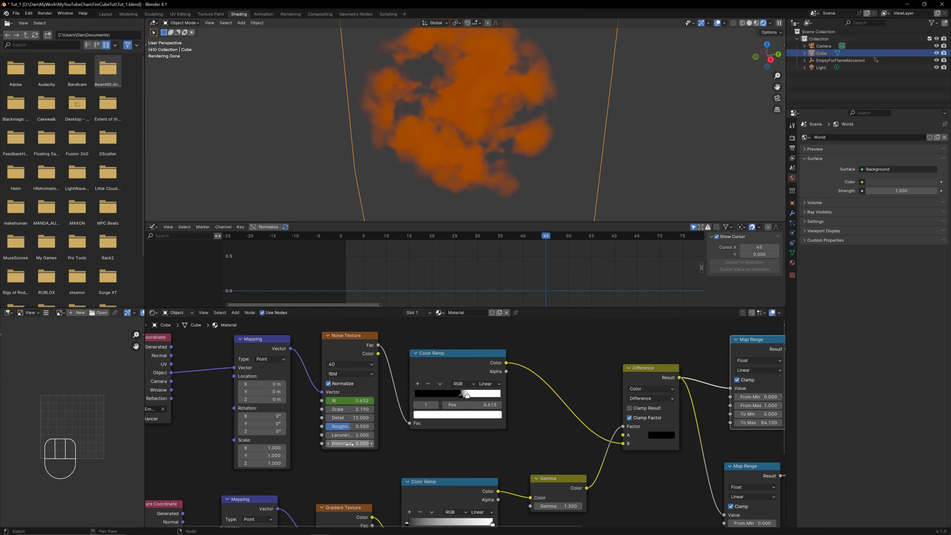
{"action": "left_click_drag", "start_coordinate": [349, 444], "coordinate": [367, 443]}
Step: Darken the World background color to black
{"action": "left_click", "coordinate": [892, 182]}
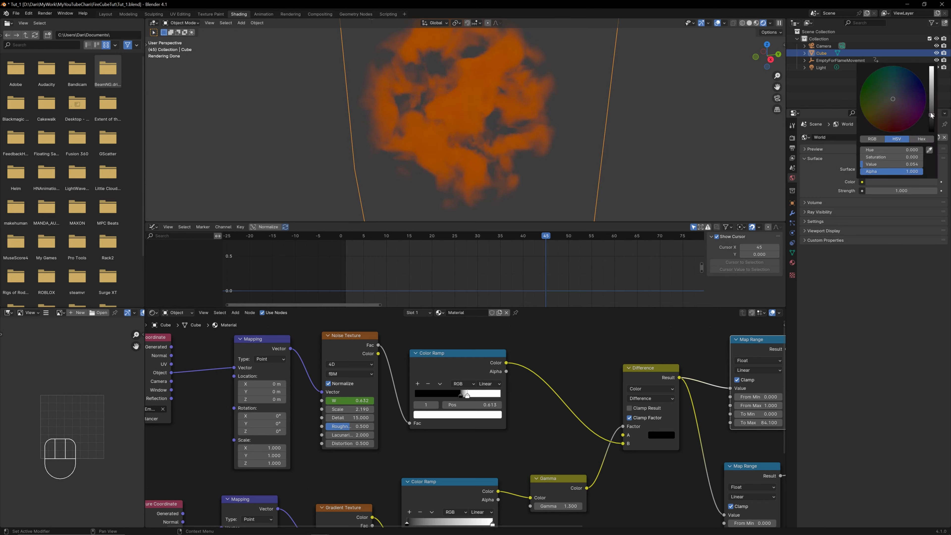
{"action": "left_click_drag", "start_coordinate": [930, 116], "coordinate": [931, 130]}
{"action": "middle_click_drag", "start_coordinate": [558, 102], "coordinate": [537, 121]}
Step: Set To Max to 1 on the Map Range node that feeds the Principled Volume's Density
{"action": "middle_click_drag", "start_coordinate": [522, 435], "coordinate": [428, 407]}
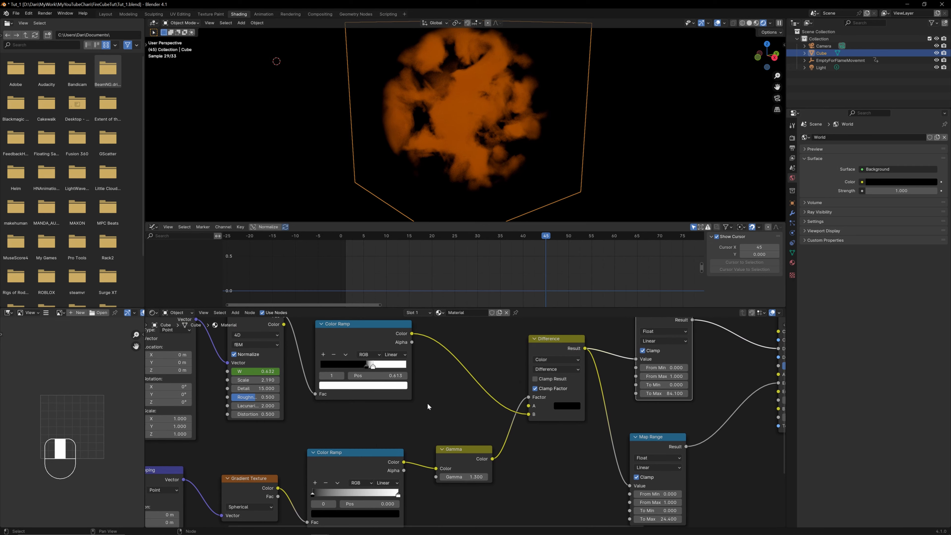
{"action": "middle_click_drag", "start_coordinate": [689, 496], "coordinate": [499, 442]}
{"action": "middle_click_drag", "start_coordinate": [535, 403], "coordinate": [518, 479]}
{"action": "scroll", "coordinate": [497, 414], "scroll_direction": "up", "scroll_amount": 2}
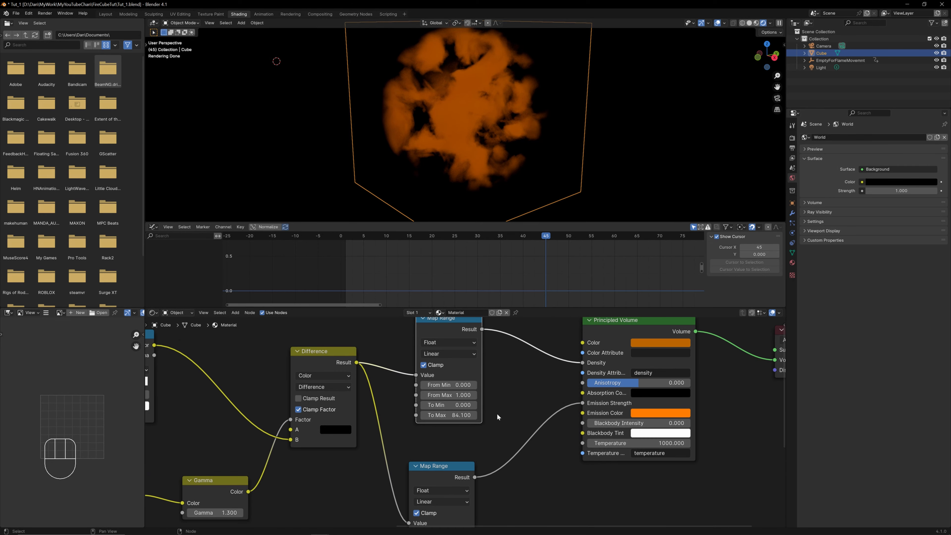
{"action": "scroll", "coordinate": [496, 413], "scroll_direction": "up", "scroll_amount": 1}
{"action": "middle_click_drag", "start_coordinate": [502, 410], "coordinate": [502, 422]}
{"action": "left_click_drag", "start_coordinate": [449, 424], "coordinate": [409, 425]}
{"action": "left_click", "coordinate": [450, 424]}
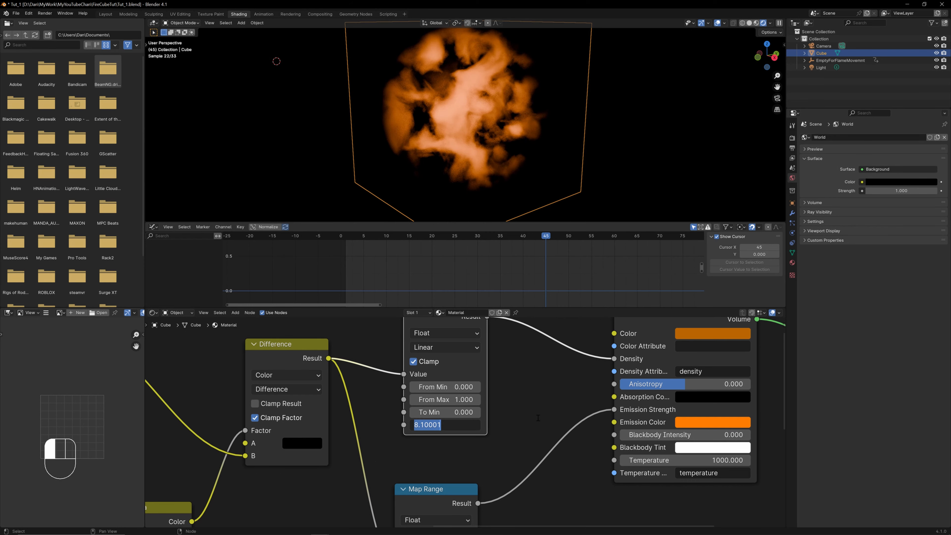
{"action": "type", "text": "1"}
{"action": "key", "text": "Return"}
Step: Play the animation and examine the glowing volume against the black background
{"action": "middle_click_drag", "start_coordinate": [458, 120], "coordinate": [492, 131], "text": "shift"}
{"action": "scroll", "coordinate": [492, 131], "scroll_direction": "up", "scroll_amount": 2}
{"action": "key", "text": "space"}
{"action": "key", "text": "space"}
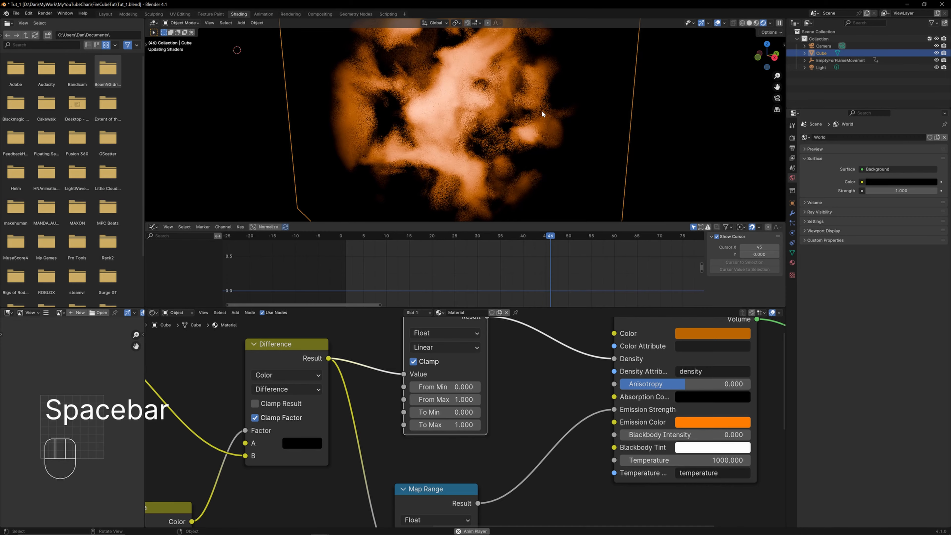
{"action": "key", "text": "space"}
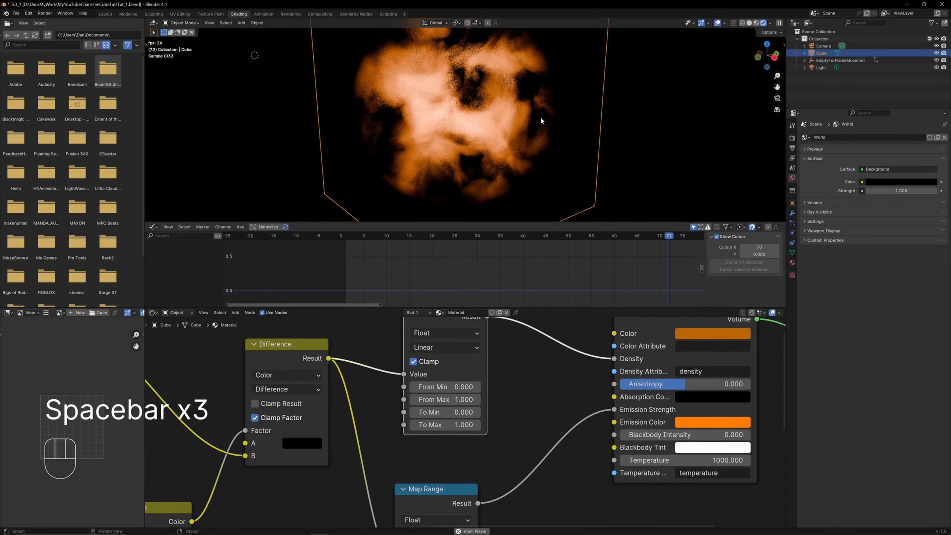
{"action": "mouse_move", "coordinate": [500, 111]}
{"action": "middle_mouse_down", "text": "shift"}
{"action": "mouse_move", "coordinate": [470, 121]}
{"action": "mouse_move", "coordinate": [512, 126]}
{"action": "middle_mouse_up", "text": "shift"}
{"action": "scroll", "coordinate": [513, 125], "scroll_direction": "down", "scroll_amount": 1}
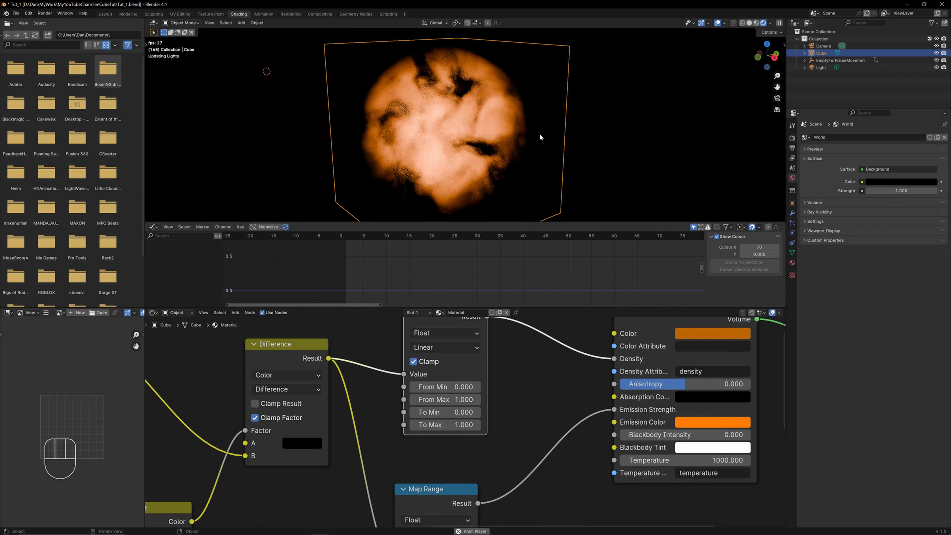
{"action": "key", "text": "space"}
Step: Tidy the noise branch by repositioning its Color Ramp, Texture Coordinate and Noise Texture nodes
{"action": "middle_click_drag", "start_coordinate": [368, 400], "coordinate": [396, 376], "text": "shift"}
{"action": "middle_click_drag", "start_coordinate": [359, 440], "coordinate": [508, 414]}
{"action": "scroll", "coordinate": [361, 398], "scroll_direction": "down", "scroll_amount": 3}
{"action": "middle_click_drag", "start_coordinate": [371, 328], "coordinate": [473, 369]}
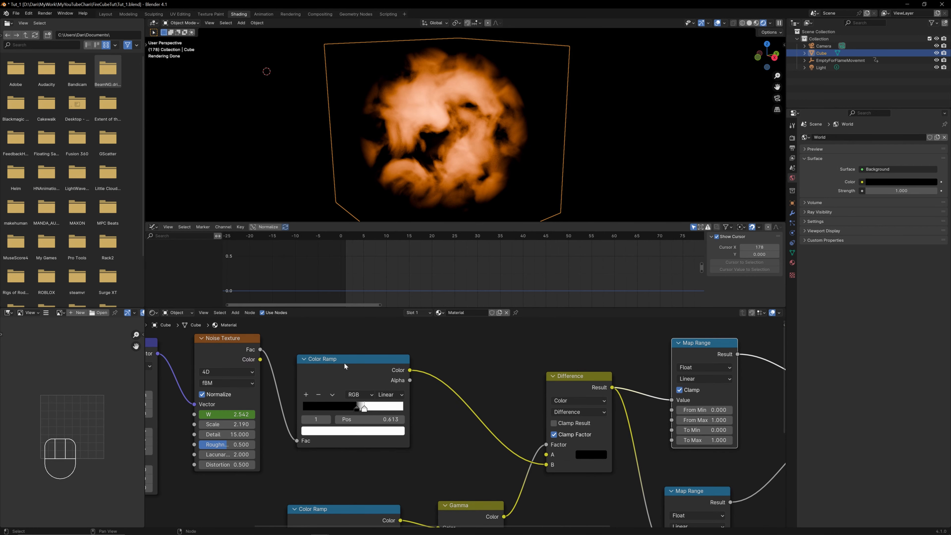
{"action": "left_click_drag", "start_coordinate": [343, 364], "coordinate": [364, 348]}
{"action": "middle_click_drag", "start_coordinate": [305, 385], "coordinate": [408, 375]}
{"action": "scroll", "coordinate": [373, 389], "scroll_direction": "down", "scroll_amount": 3}
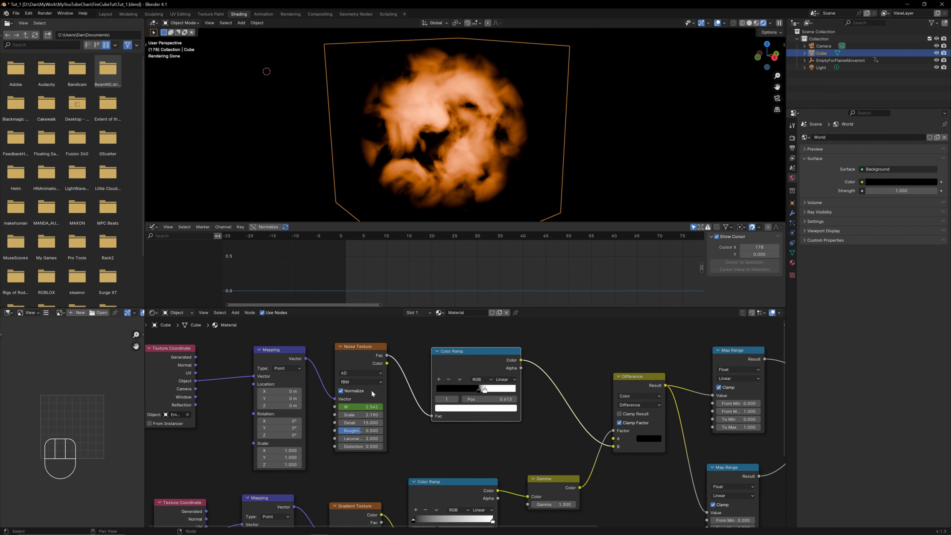
{"action": "middle_click_drag", "start_coordinate": [217, 412], "coordinate": [236, 417]}
{"action": "left_click_drag", "start_coordinate": [193, 380], "coordinate": [222, 385]}
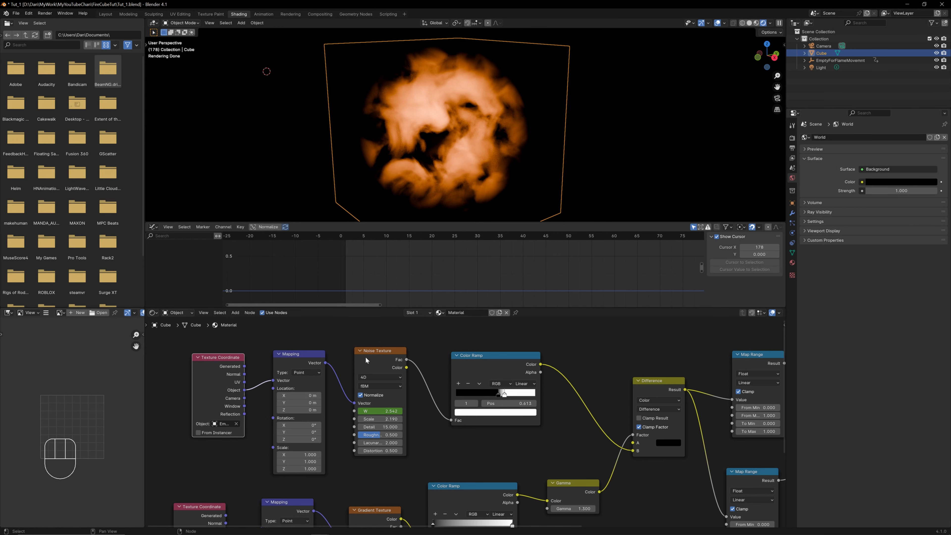
{"action": "mouse_move", "coordinate": [380, 358]}
{"action": "left_mouse_down"}
{"action": "mouse_move", "coordinate": [371, 366]}
{"action": "mouse_move", "coordinate": [377, 360]}
{"action": "left_mouse_up"}
Step: Soften the noise Color Ramp by placing the white stop at 1.0 and the black stop at 0.565
{"action": "middle_click_drag", "start_coordinate": [371, 505], "coordinate": [319, 469]}
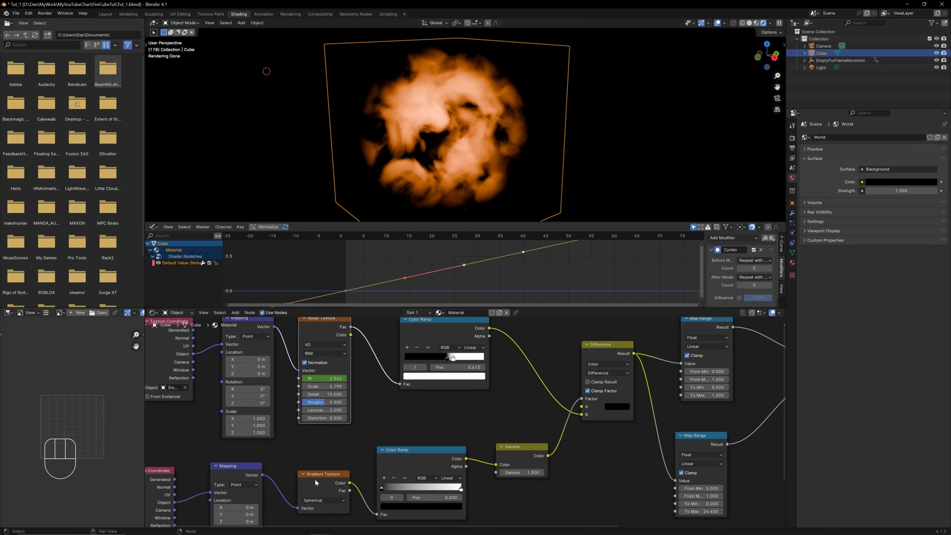
{"action": "middle_click_drag", "start_coordinate": [384, 404], "coordinate": [315, 440]}
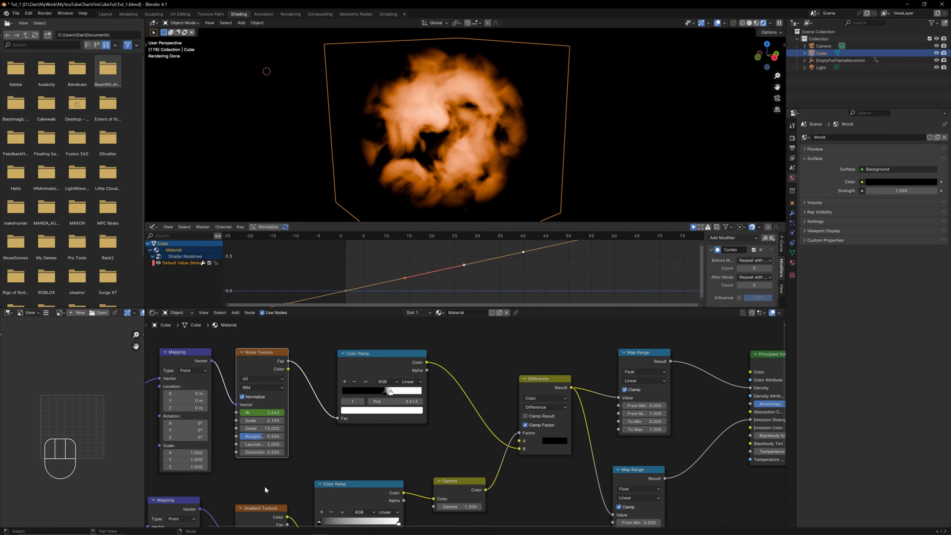
{"action": "scroll", "coordinate": [434, 404], "scroll_direction": "up", "scroll_amount": 2}
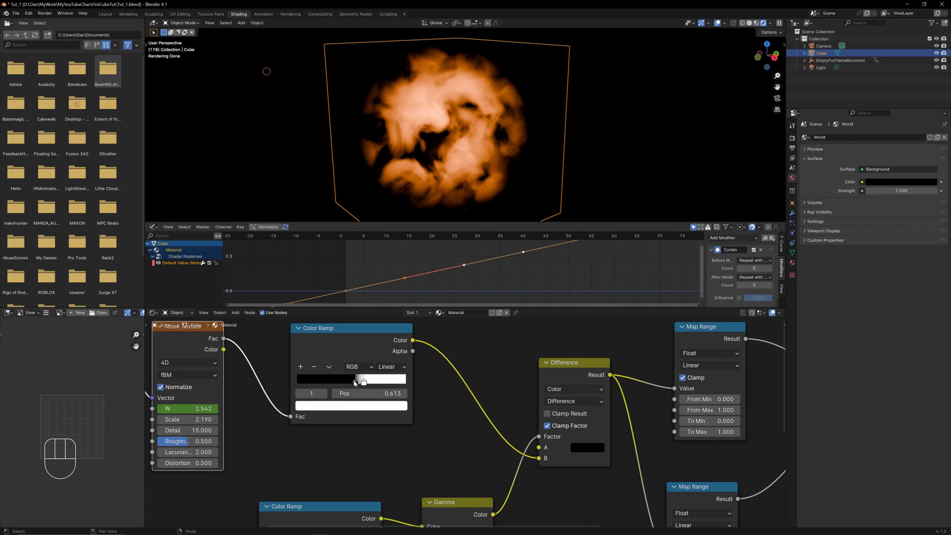
{"action": "left_click_drag", "start_coordinate": [354, 381], "coordinate": [423, 384]}
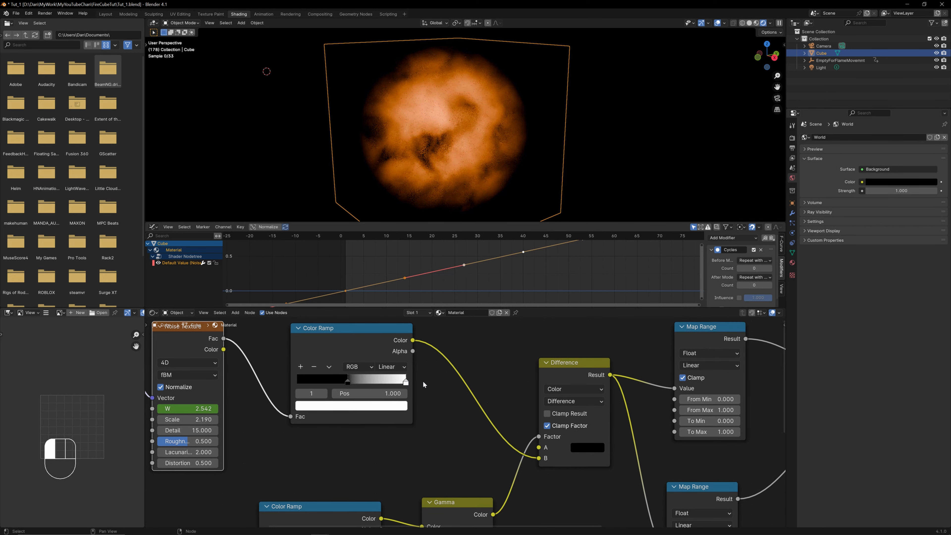
{"action": "left_click_drag", "start_coordinate": [348, 380], "coordinate": [359, 380]}
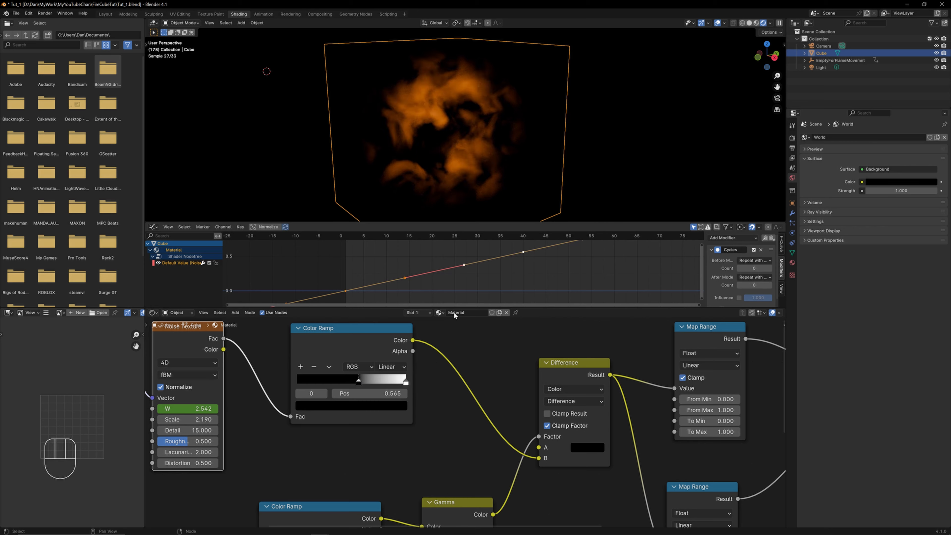
Step: Play the animation and inspect the wispier flame from another side of the cube
{"action": "key", "text": "space"}
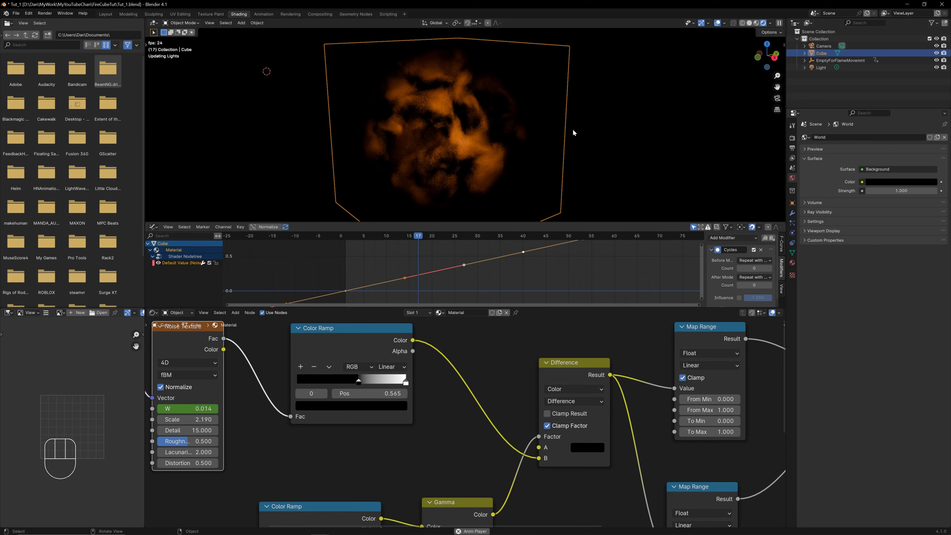
{"action": "key", "text": "space"}
{"action": "middle_click_drag", "start_coordinate": [549, 110], "coordinate": [591, 123]}
{"action": "key", "text": "space"}
{"action": "key", "text": "space"}
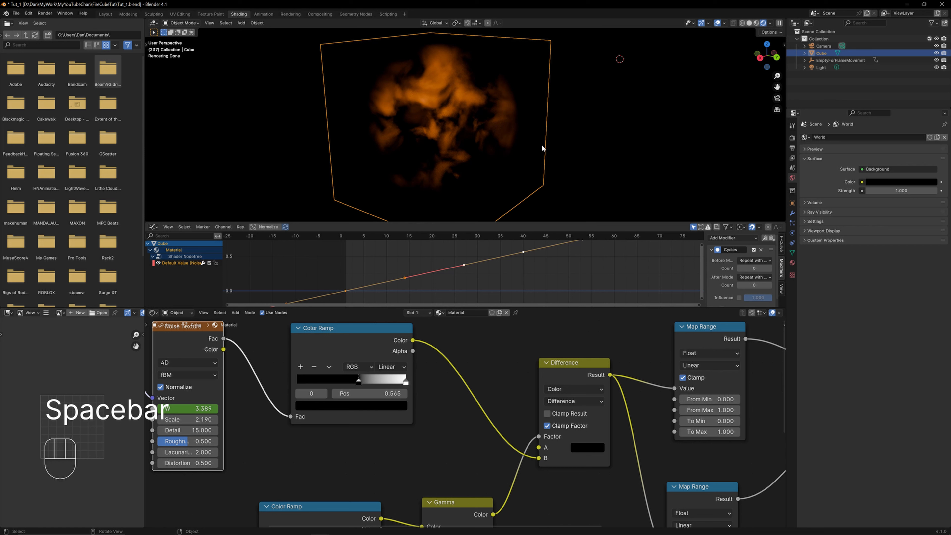
Step: Duplicate the flame cube twice with the copies spread alongside it, and scale the second copy up to about 1.56
{"action": "scroll", "coordinate": [552, 111], "scroll_direction": "down", "scroll_amount": 5}
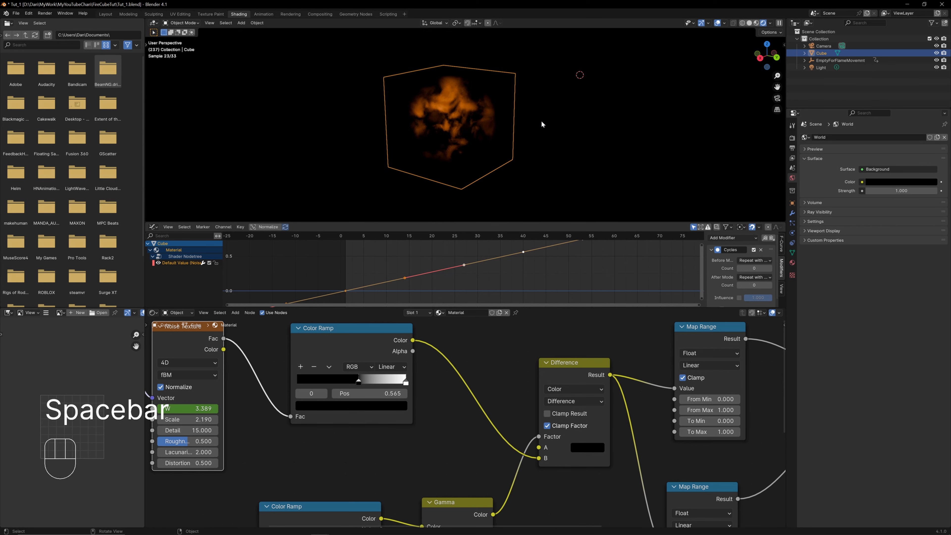
{"action": "key", "text": "shift+d"}
{"action": "left_click", "coordinate": [481, 144]}
{"action": "key", "text": "shift+d"}
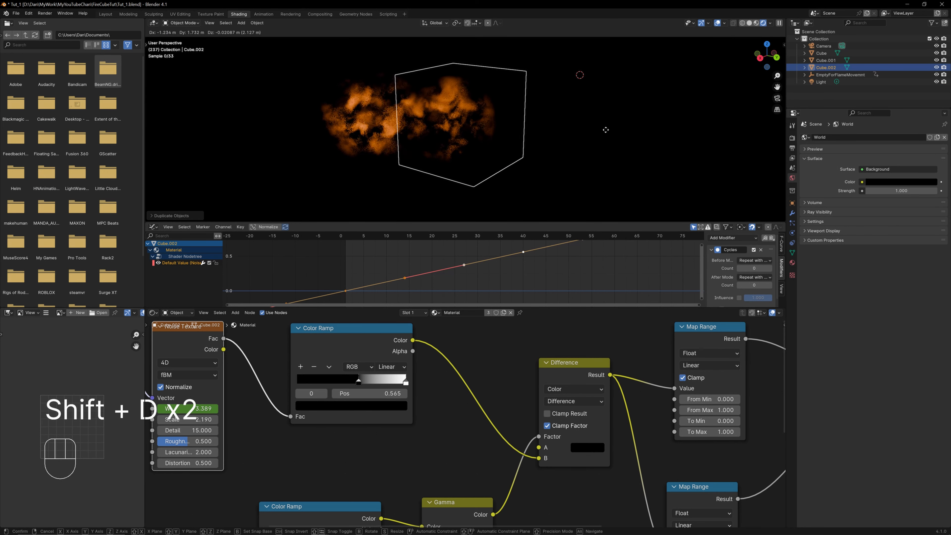
{"action": "key", "text": "s"}
{"action": "left_click", "coordinate": [621, 135]}
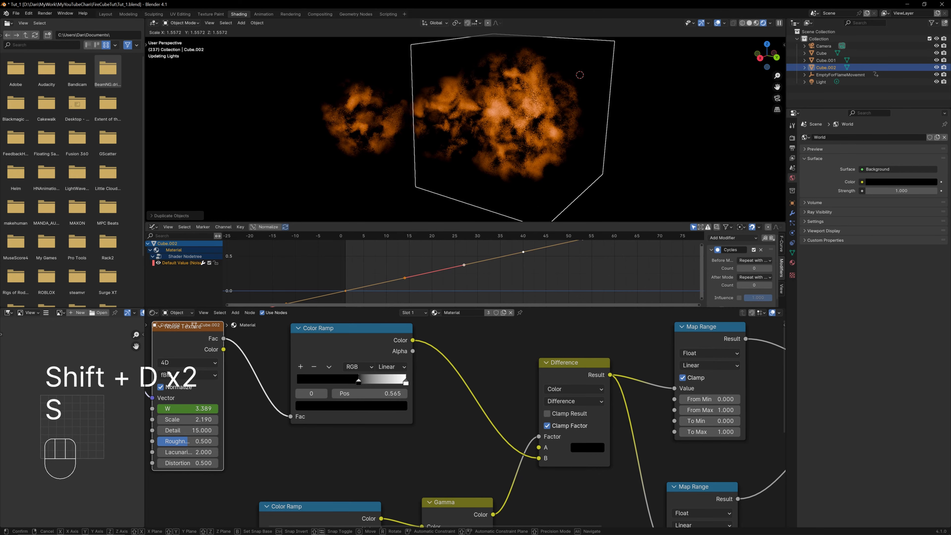
Step: Play the animation to inspect the three flames side by side, and undo the scaling and both duplications
{"action": "key", "text": "space"}
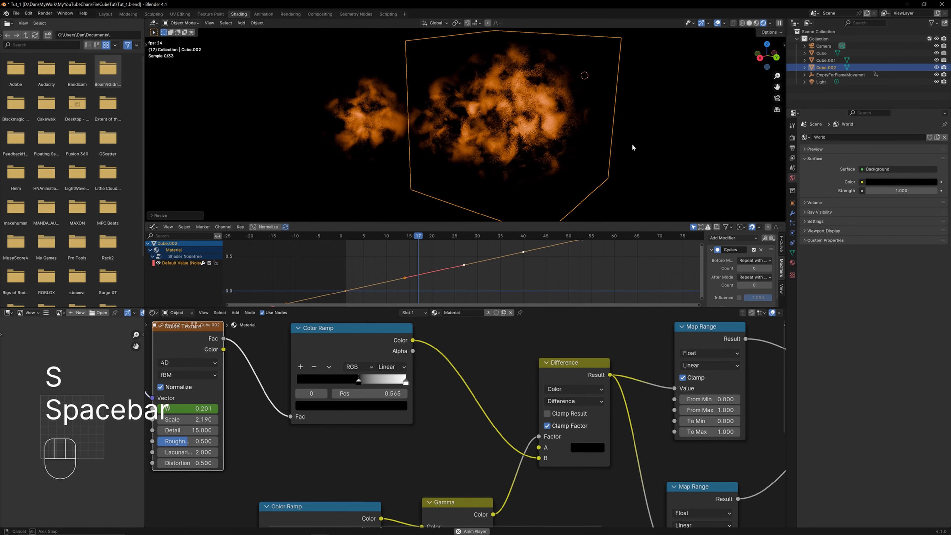
{"action": "middle_click_drag", "start_coordinate": [631, 144], "coordinate": [610, 149]}
{"action": "key", "text": "space"}
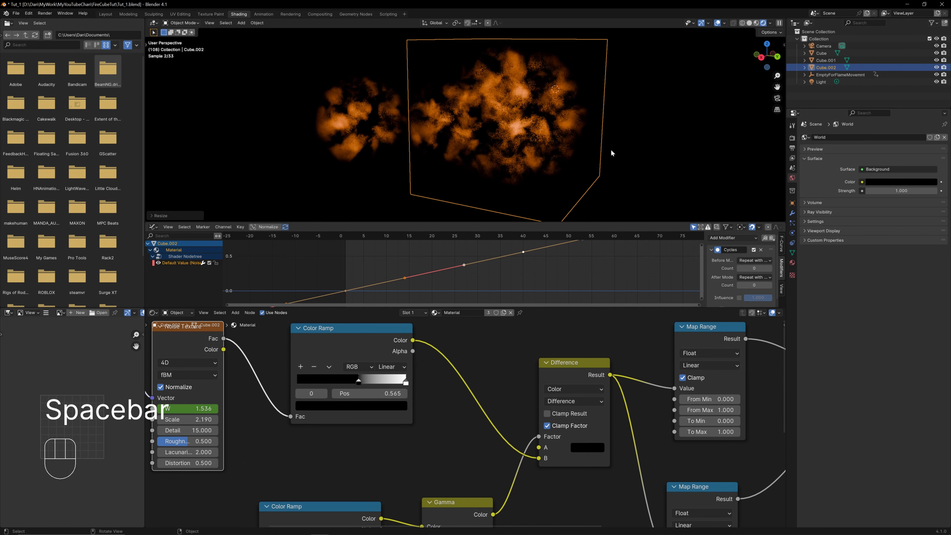
{"action": "key", "text": "ctrl+z"}
{"action": "key", "text": "ctrl+z"}
{"action": "key", "text": "ctrl+z"}
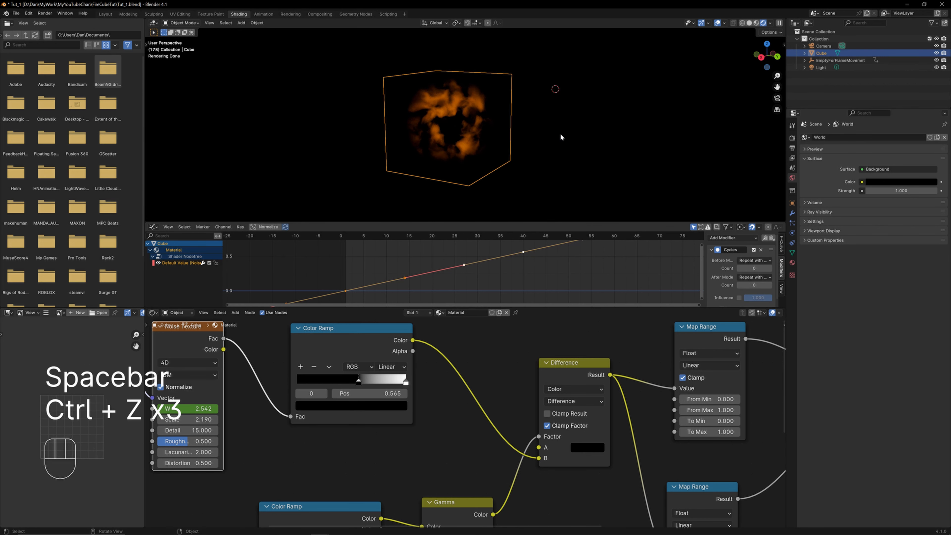
Step: Sharpen and brighten the flame by moving the noise Color Ramp's white stop inward and its black stop to 0.544
{"action": "left_click_drag", "start_coordinate": [356, 379], "coordinate": [357, 384]}
{"action": "middle_click_drag", "start_coordinate": [486, 360], "coordinate": [481, 377], "text": "shift"}
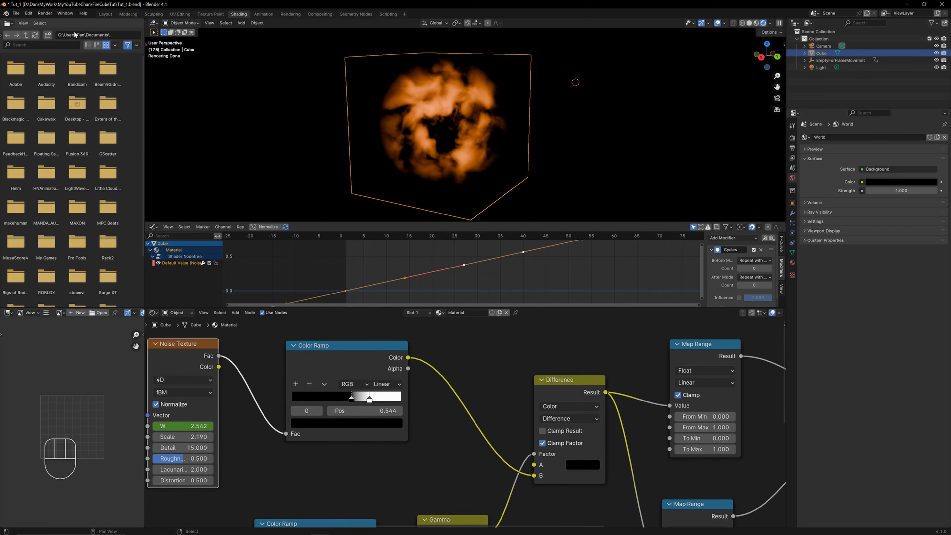
Step: View the earlier render result and select render slot 2 for a new render
{"action": "left_click", "coordinate": [48, 15]}
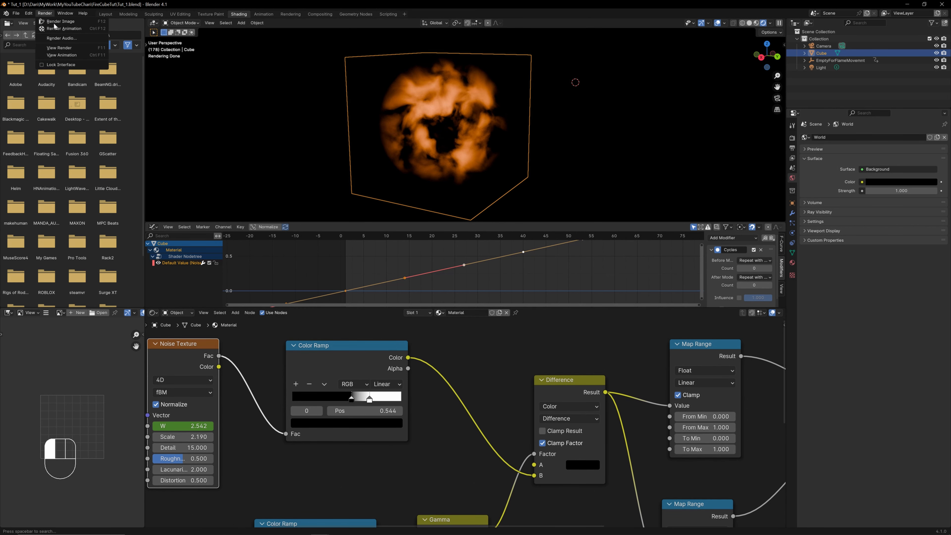
{"action": "left_click", "coordinate": [58, 48]}
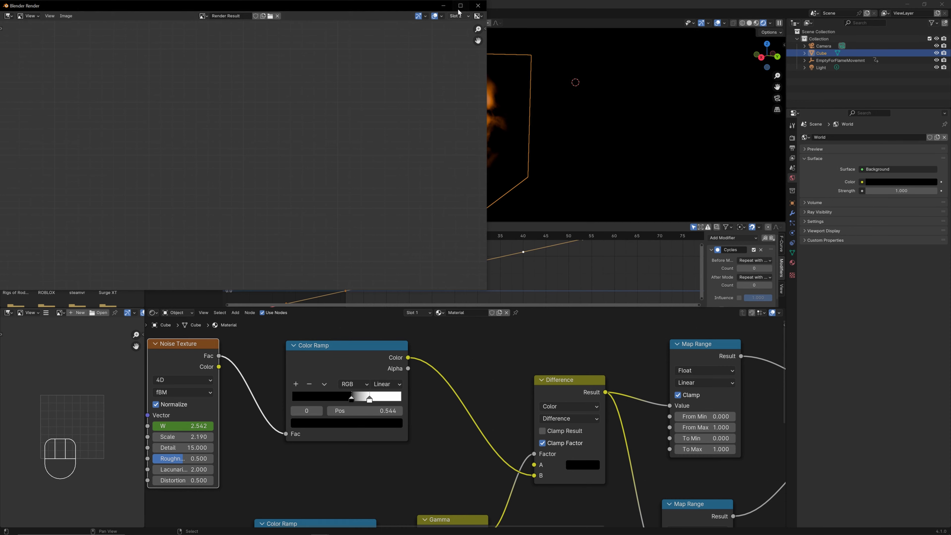
{"action": "left_click", "coordinate": [460, 17]}
{"action": "left_click", "coordinate": [451, 24]}
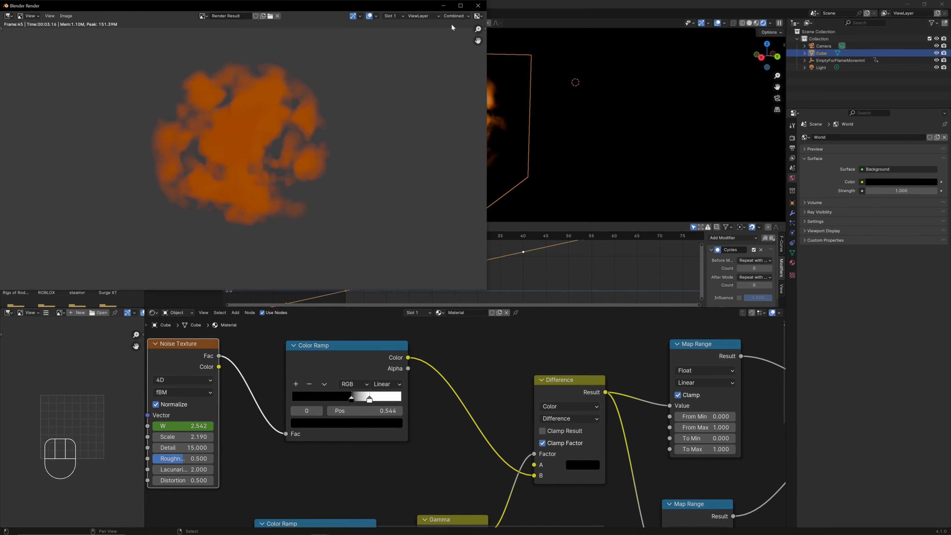
{"action": "left_click", "coordinate": [454, 17]}
{"action": "left_click", "coordinate": [389, 17]}
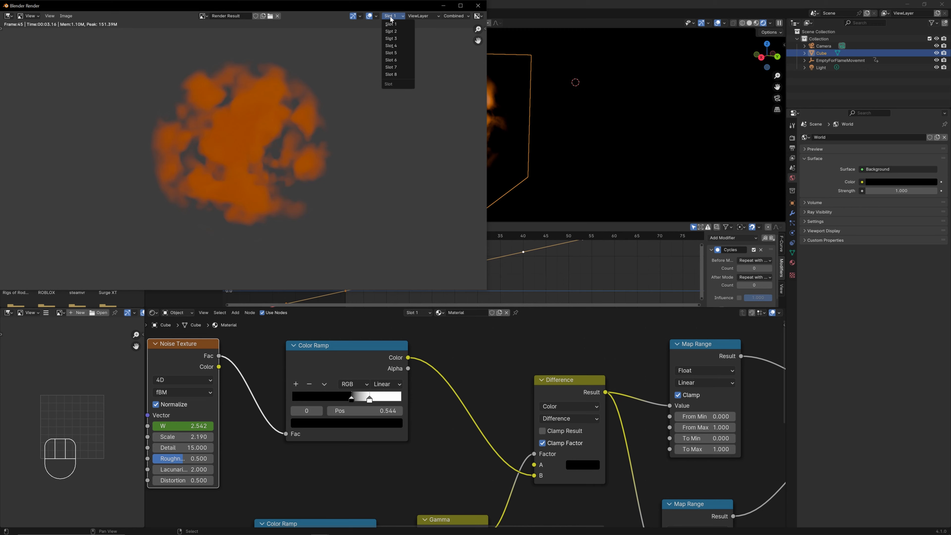
{"action": "left_click", "coordinate": [391, 31]}
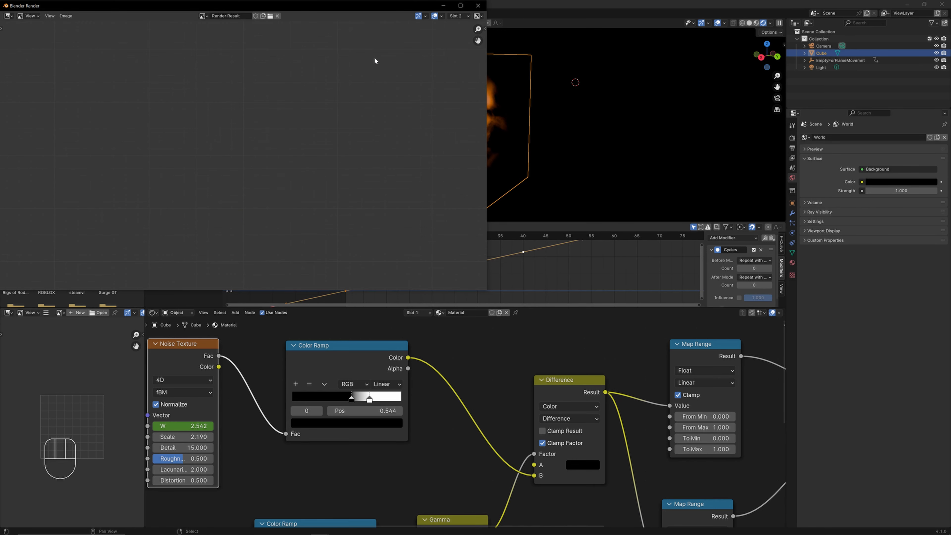
{"action": "left_click", "coordinate": [443, 7]}
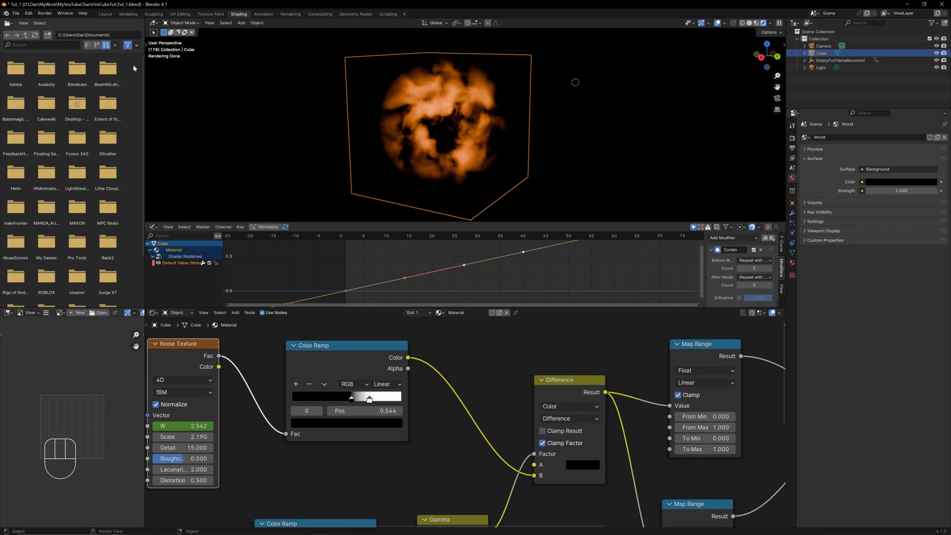
Step: Render the current frame of the flame into slot 2 and close the render window
{"action": "left_click", "coordinate": [45, 13]}
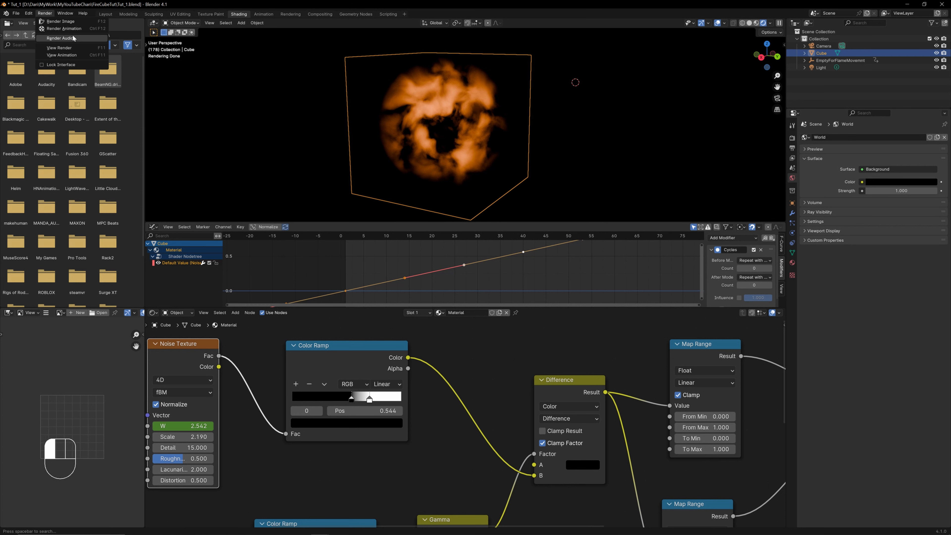
{"action": "left_click", "coordinate": [58, 22]}
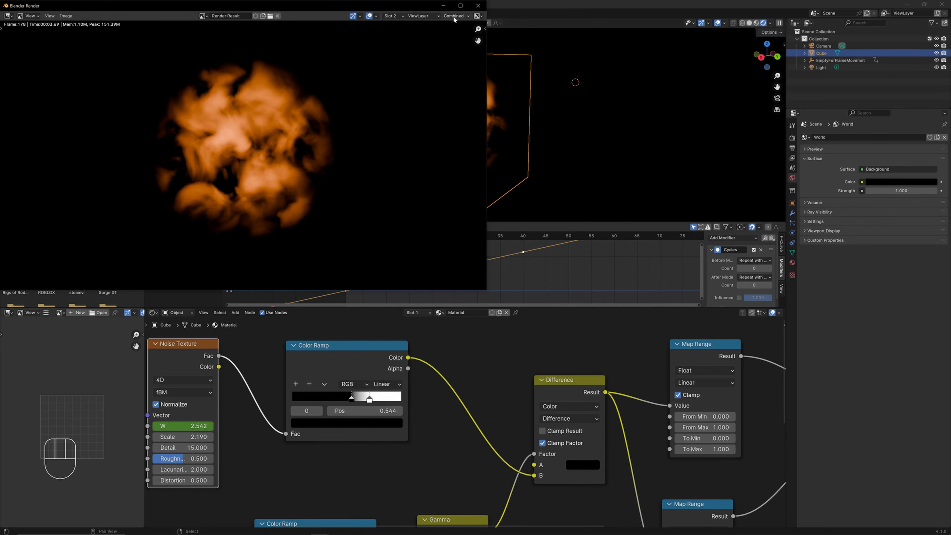
{"action": "left_click", "coordinate": [478, 5]}
Step: Enable Transparent in the render's Film settings
{"action": "left_click", "coordinate": [792, 138]}
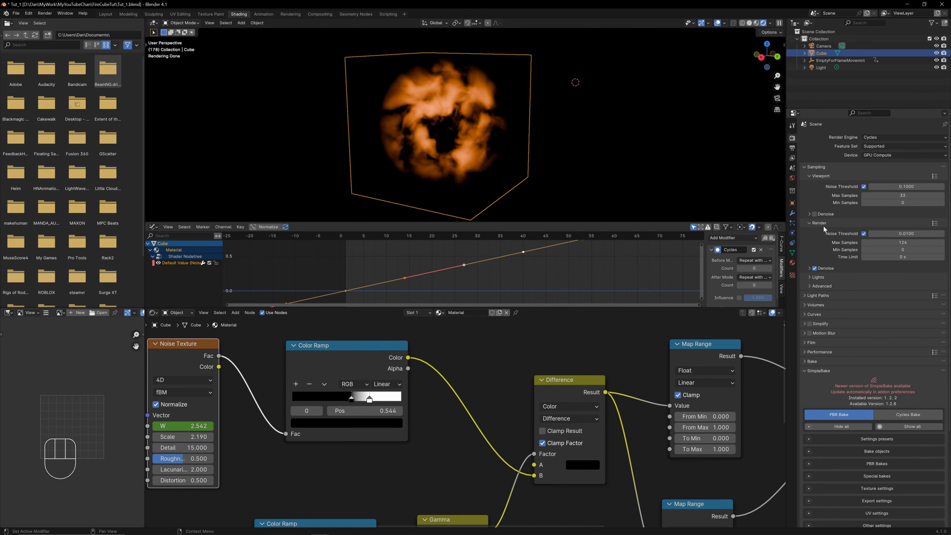
{"action": "left_click", "coordinate": [805, 342]}
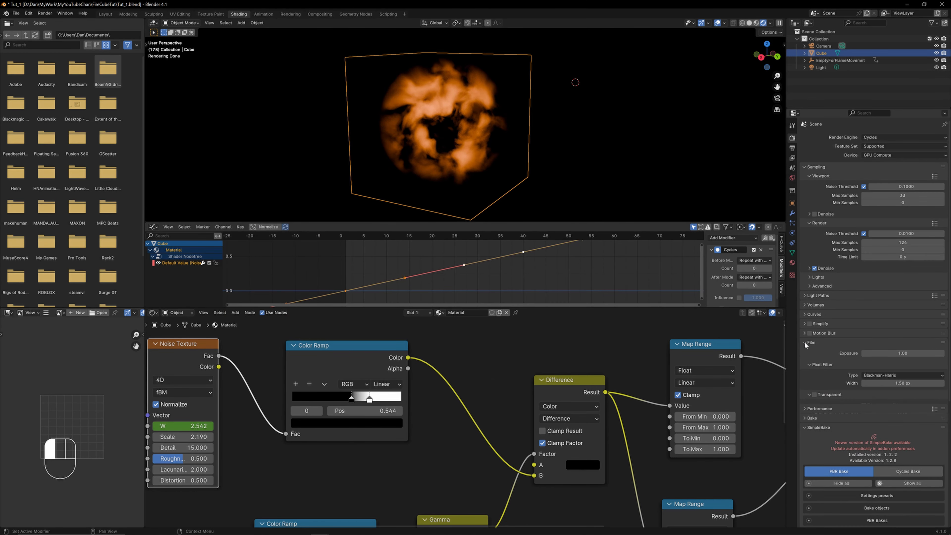
{"action": "left_click", "coordinate": [814, 394]}
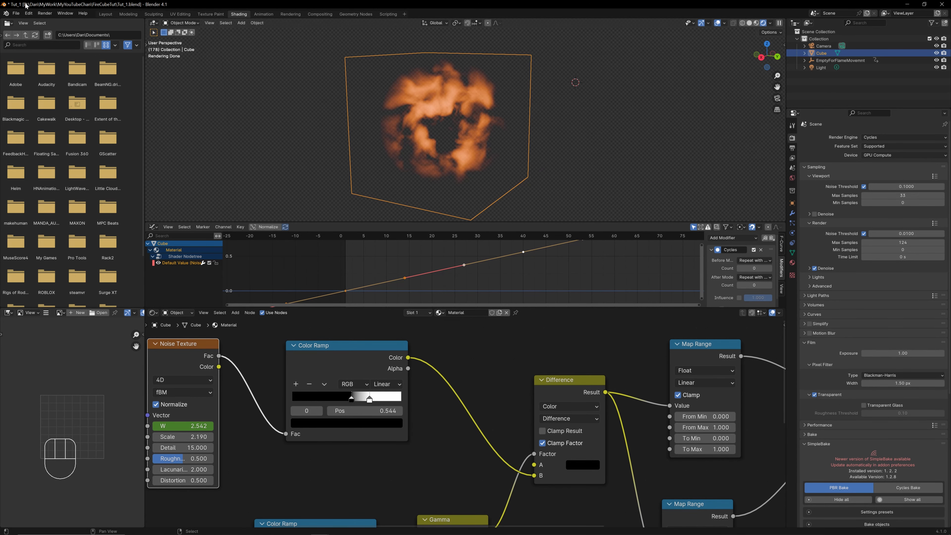
Step: Reopen the render result and compare the flame renders stored in slots 1 and 2
{"action": "left_click", "coordinate": [44, 13]}
{"action": "left_click", "coordinate": [54, 44]}
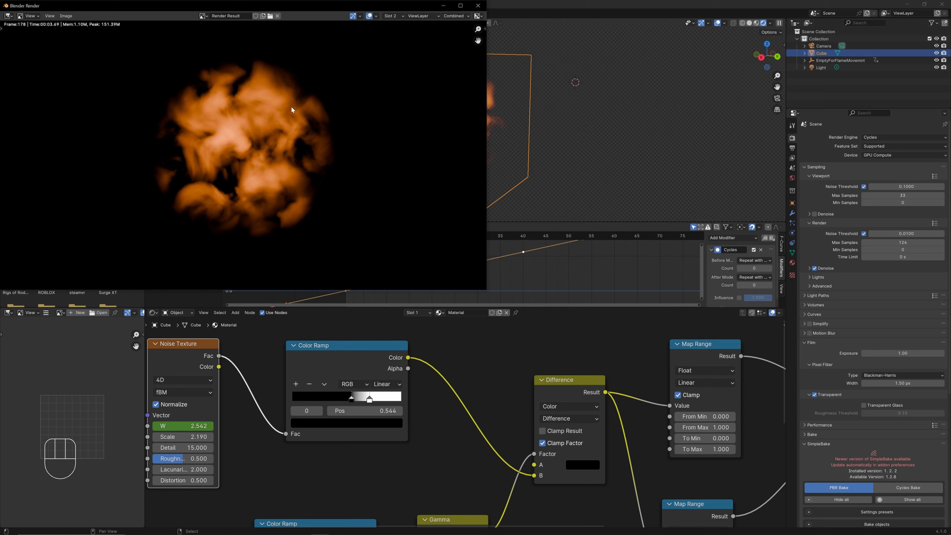
{"action": "left_click", "coordinate": [392, 16]}
{"action": "left_click", "coordinate": [394, 24]}
{"action": "left_click", "coordinate": [394, 18]}
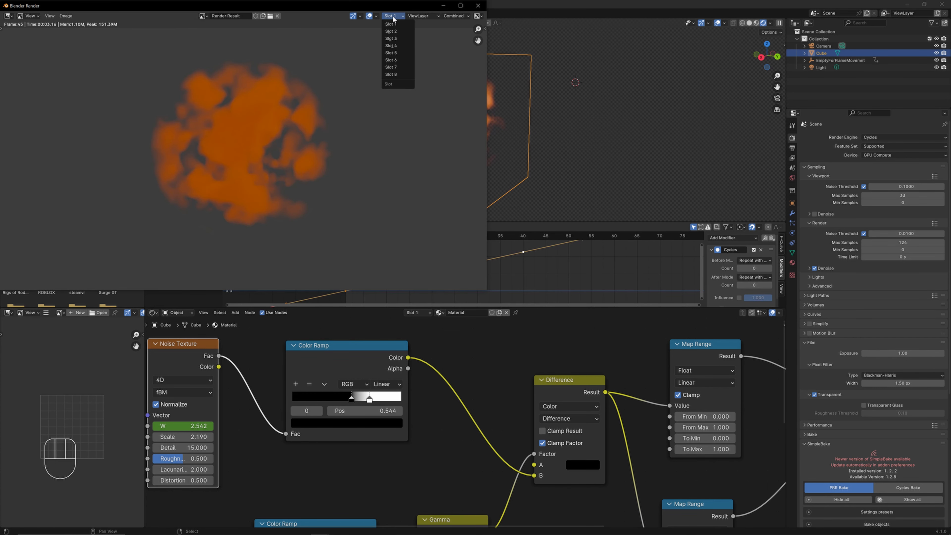
{"action": "left_click", "coordinate": [393, 31]}
{"action": "left_click", "coordinate": [396, 16]}
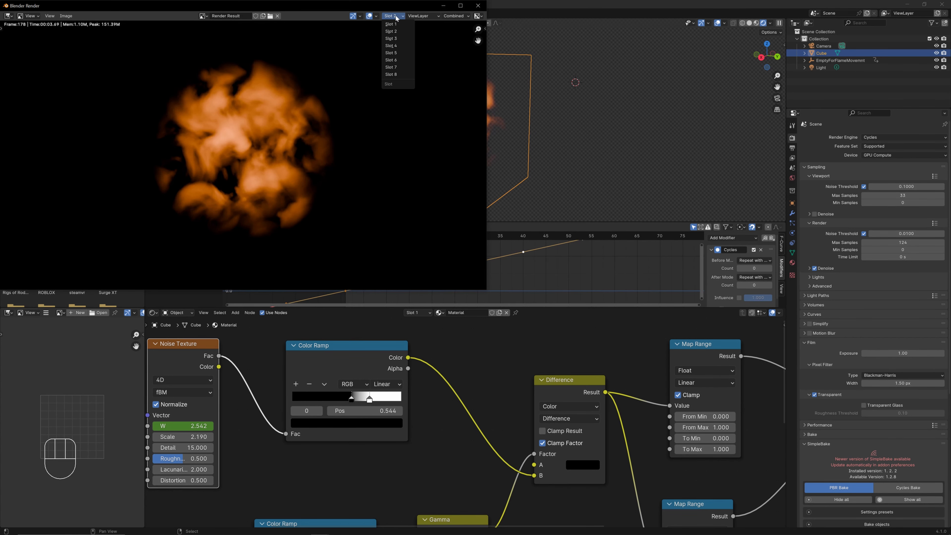
Step: Select render slot 3 and render the current frame with the transparent background into it
{"action": "left_click", "coordinate": [396, 38]}
{"action": "left_click", "coordinate": [443, 6]}
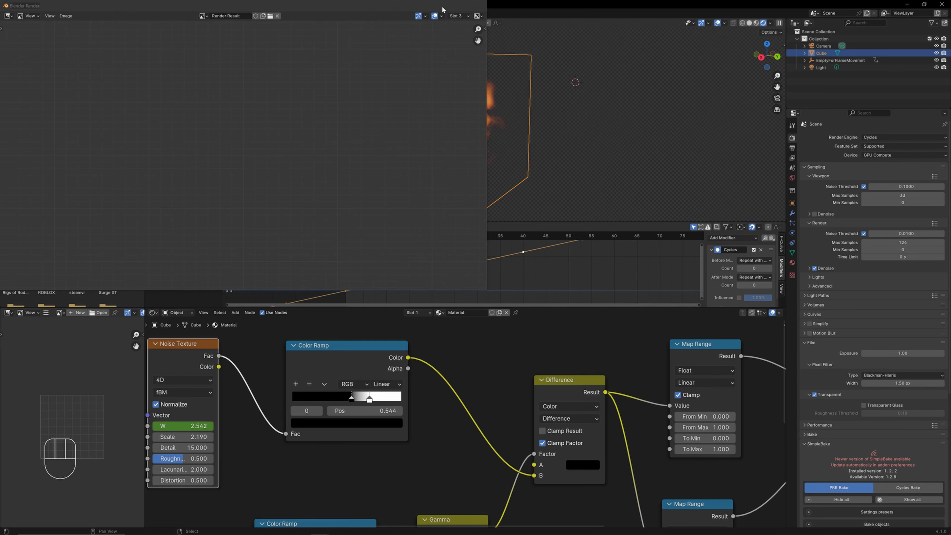
{"action": "left_click", "coordinate": [44, 13]}
{"action": "left_click", "coordinate": [57, 21]}
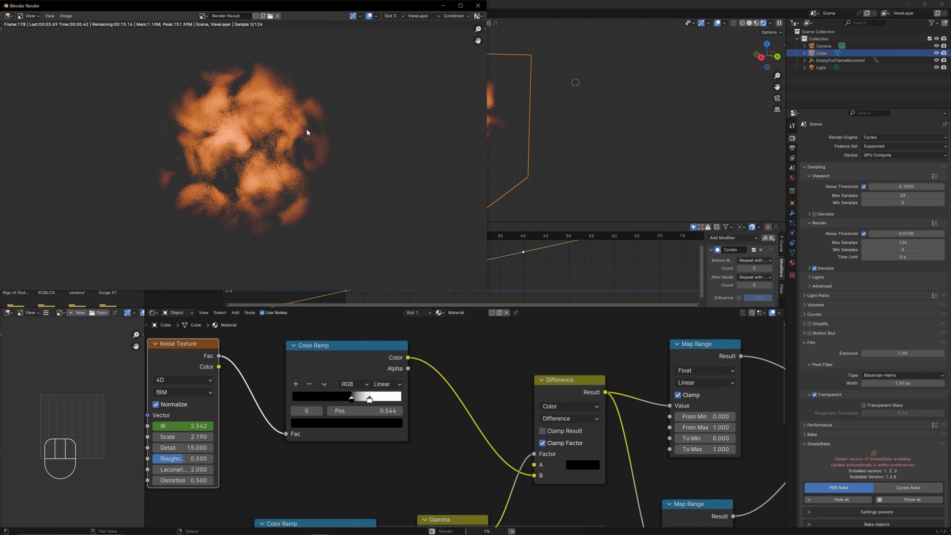
{"action": "scroll", "coordinate": [297, 137], "scroll_direction": "down", "scroll_amount": 3}
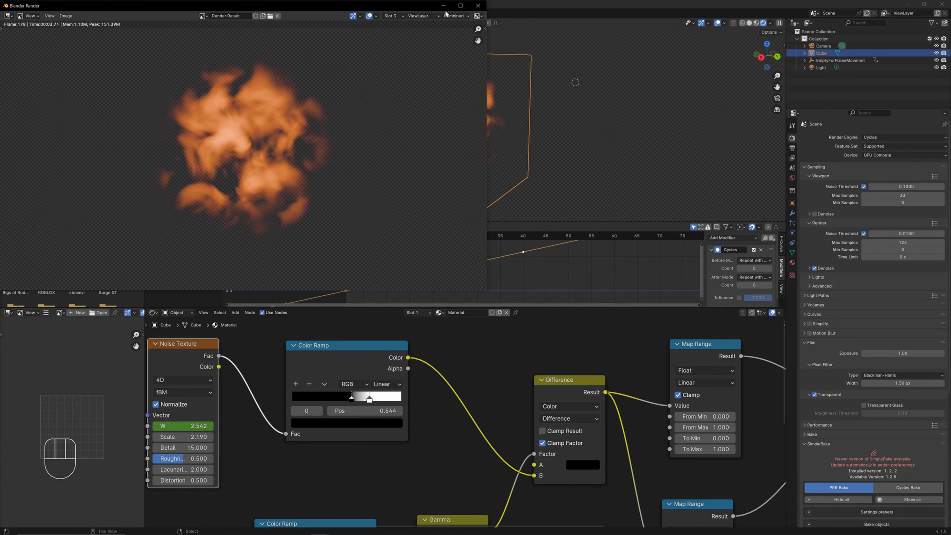
Step: Select render slot 4 for the next render and disable the Transparent film option
{"action": "left_click", "coordinate": [391, 16]}
{"action": "left_click", "coordinate": [394, 47]}
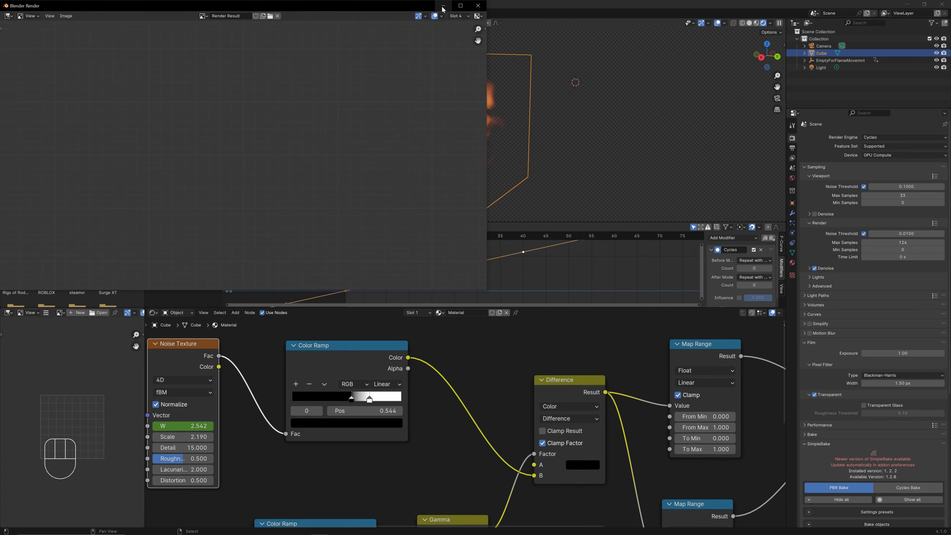
{"action": "left_click", "coordinate": [443, 7]}
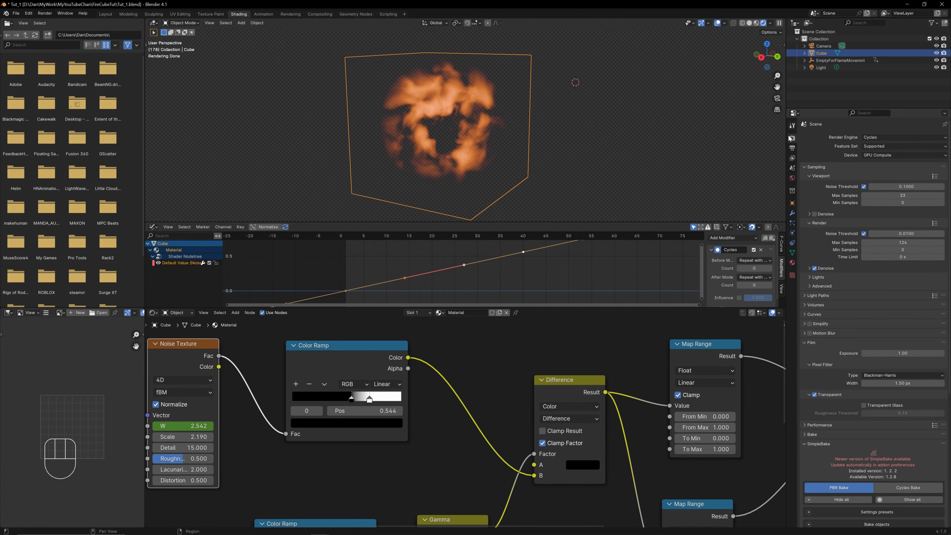
{"action": "left_click", "coordinate": [815, 395]}
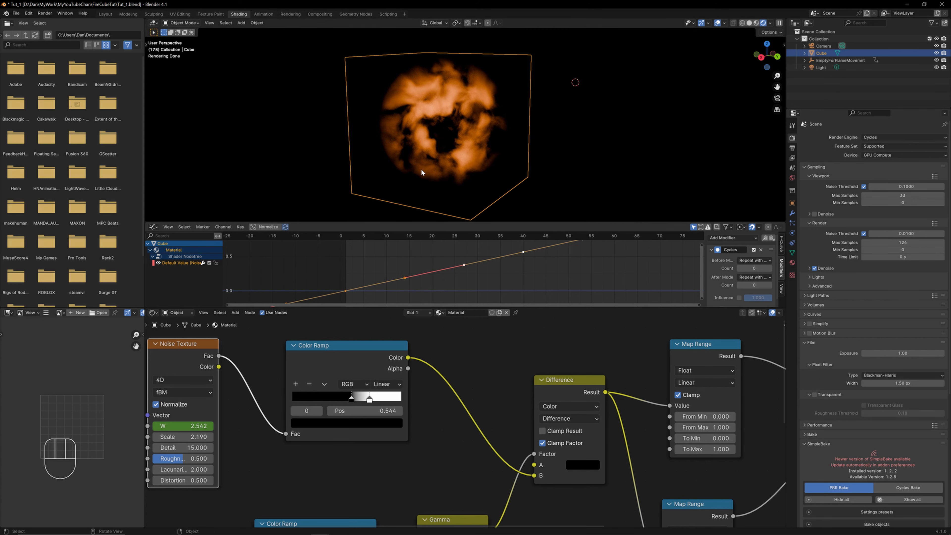
{"action": "left_click", "coordinate": [792, 177]}
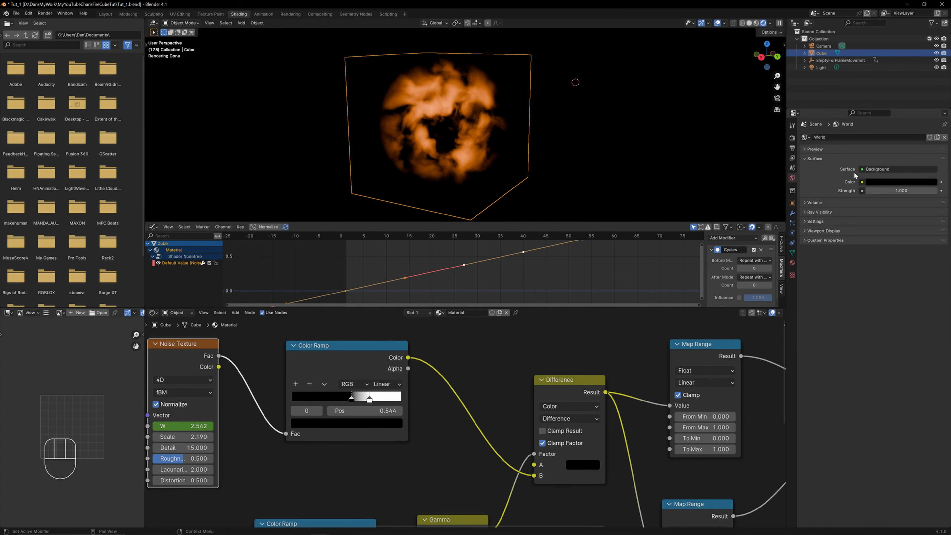
Step: Switch to the Compositing workspace and spread the Render Layers and Composite nodes apart
{"action": "left_click", "coordinate": [320, 14]}
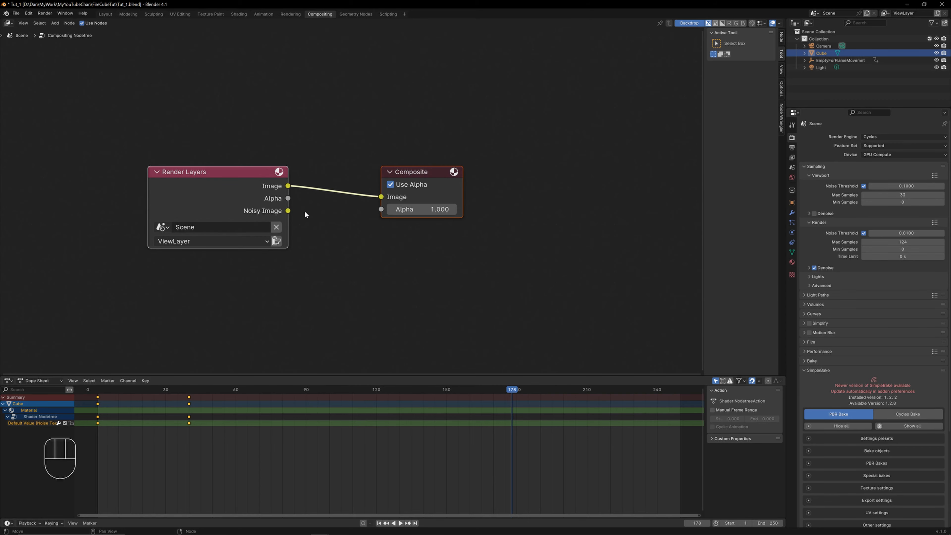
{"action": "left_click_drag", "start_coordinate": [244, 171], "coordinate": [172, 171]}
{"action": "left_click_drag", "start_coordinate": [428, 174], "coordinate": [474, 155]}
{"action": "scroll", "coordinate": [417, 221], "scroll_direction": "down", "scroll_amount": 1}
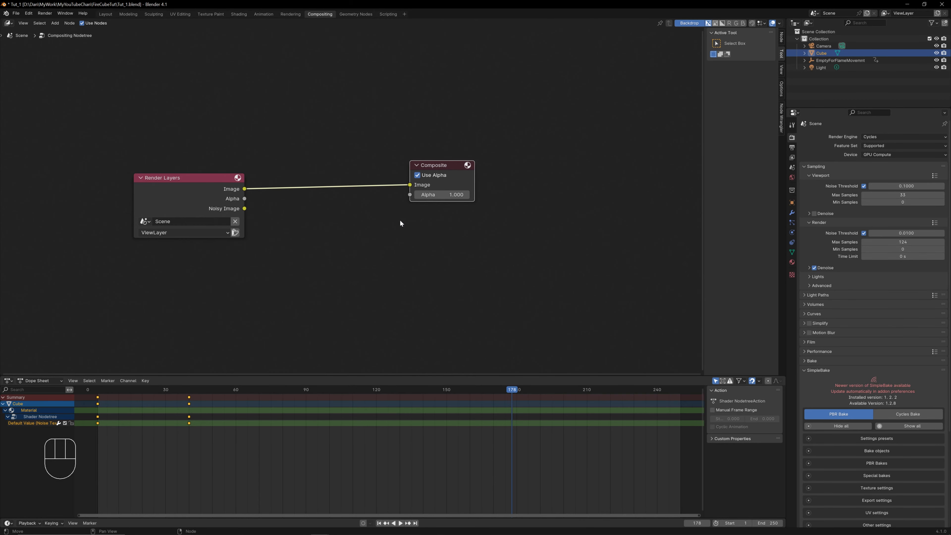
Step: Render the current frame into slot 4 and put the render window away
{"action": "left_click", "coordinate": [44, 13]}
{"action": "left_click", "coordinate": [51, 21]}
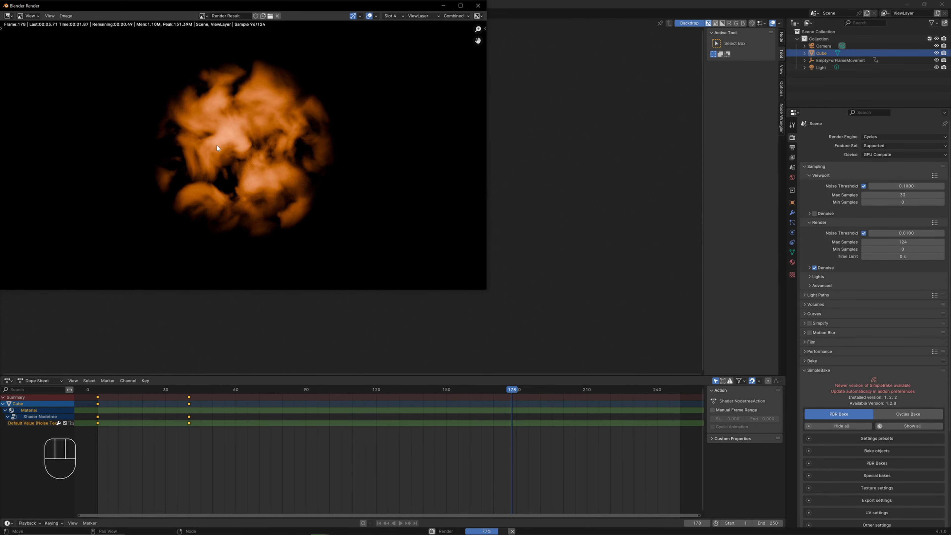
{"action": "left_click", "coordinate": [443, 6]}
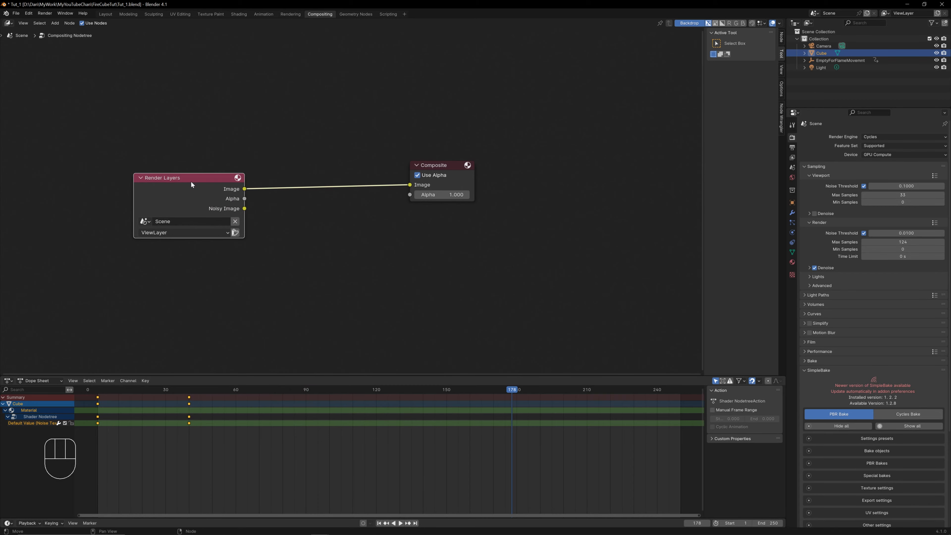
Step: Add a Reroute node above the link between Render Layers and Composite, moving both nodes outward to make room
{"action": "left_click_drag", "start_coordinate": [227, 183], "coordinate": [176, 185]}
{"action": "left_click", "coordinate": [55, 22]}
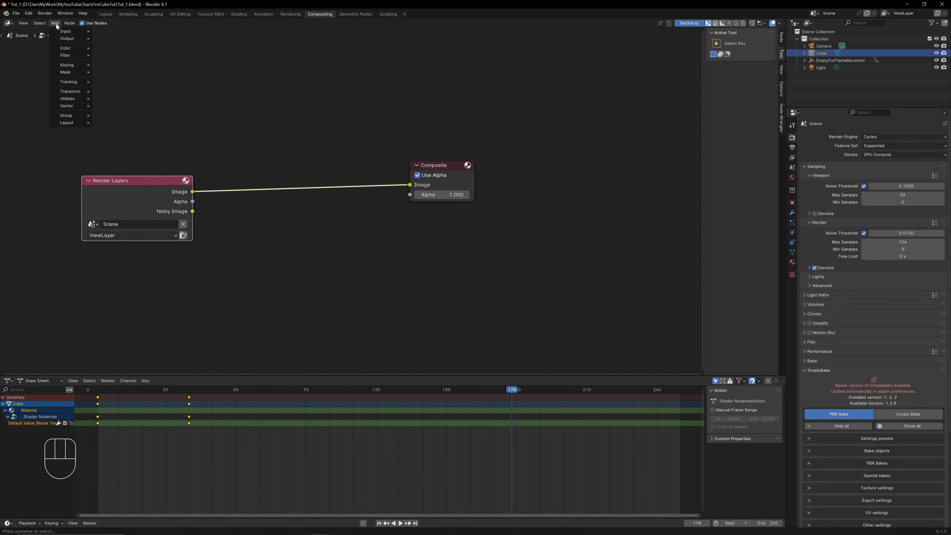
{"action": "mouse_move", "coordinate": [69, 123]}
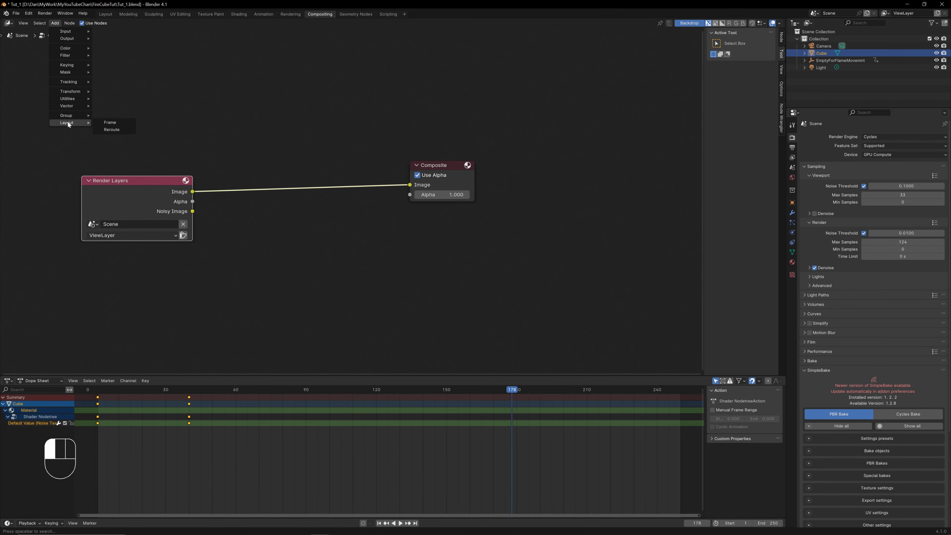
{"action": "left_click", "coordinate": [112, 130]}
{"action": "left_click", "coordinate": [354, 140]}
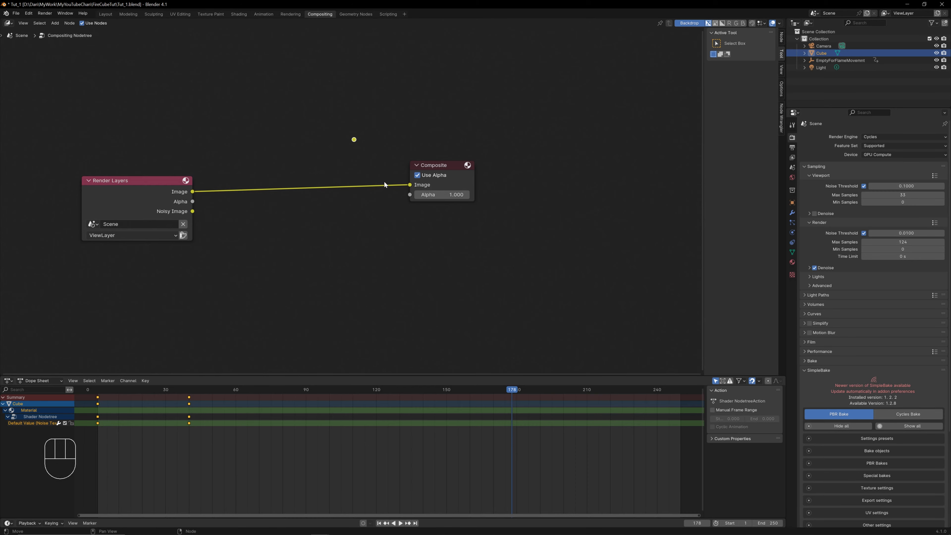
{"action": "left_click_drag", "start_coordinate": [435, 169], "coordinate": [447, 148]}
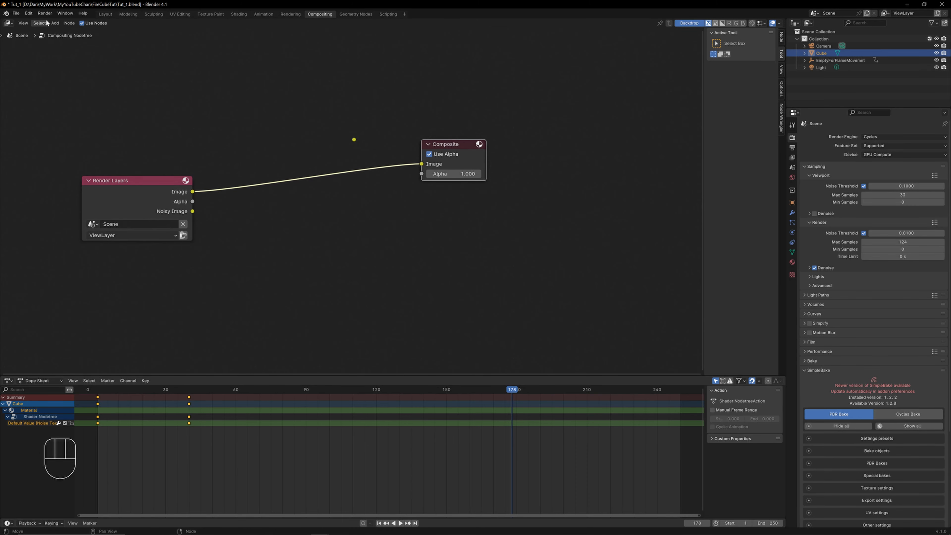
Step: Add a Viewer output node below the Composite node
{"action": "left_click", "coordinate": [52, 23]}
{"action": "mouse_move", "coordinate": [63, 38]}
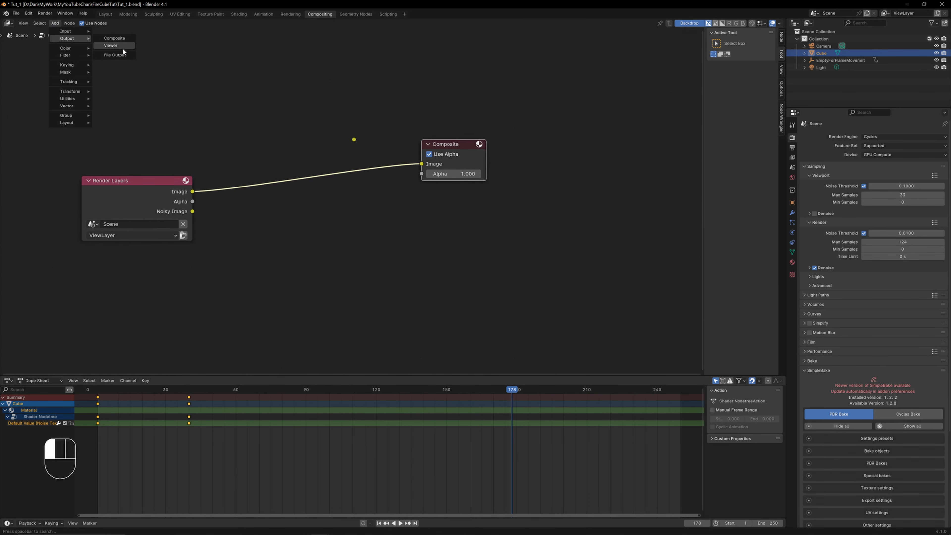
{"action": "left_click", "coordinate": [122, 49]}
{"action": "left_click", "coordinate": [452, 240]}
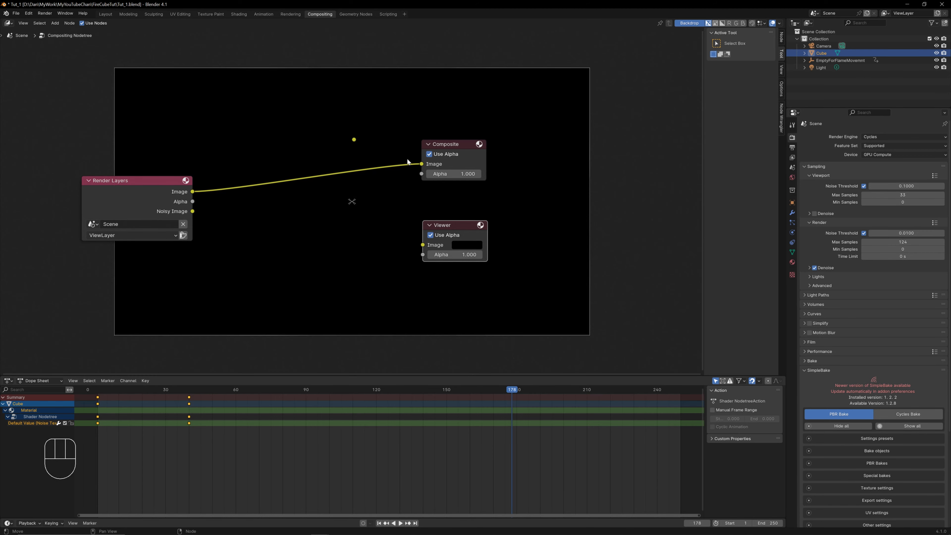
Step: Route the Render Layers image through the Reroute into both Composite and Viewer, and space the nodes around the backdrop
{"action": "left_click_drag", "start_coordinate": [354, 139], "coordinate": [421, 244]}
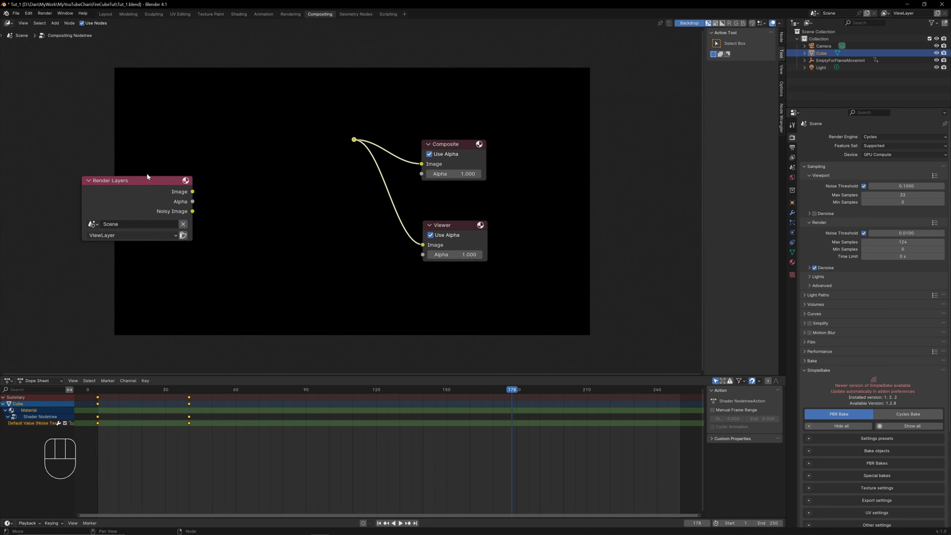
{"action": "left_click_drag", "start_coordinate": [133, 187], "coordinate": [352, 140]}
{"action": "left_click_drag", "start_coordinate": [108, 167], "coordinate": [57, 149]}
{"action": "left_click_drag", "start_coordinate": [450, 142], "coordinate": [477, 100]}
{"action": "middle_click_drag", "start_coordinate": [209, 197], "coordinate": [250, 228]}
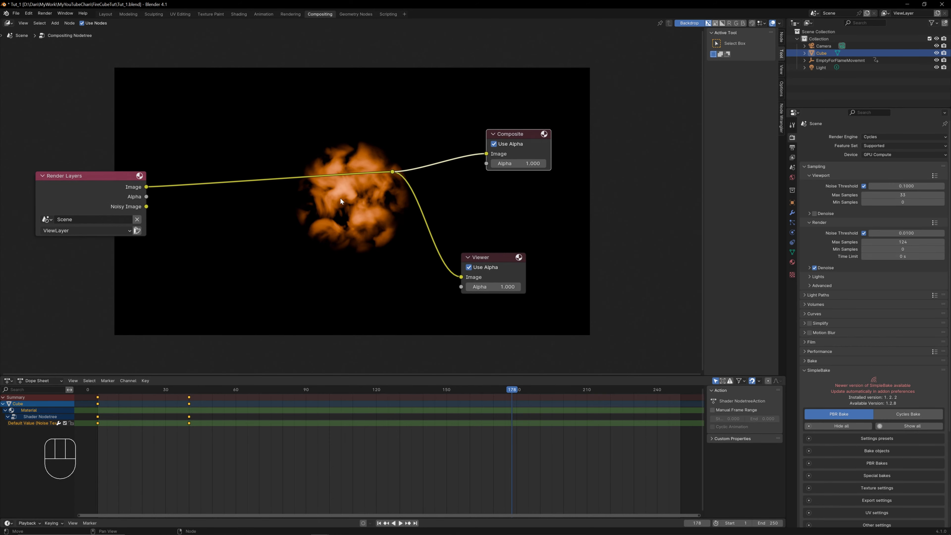